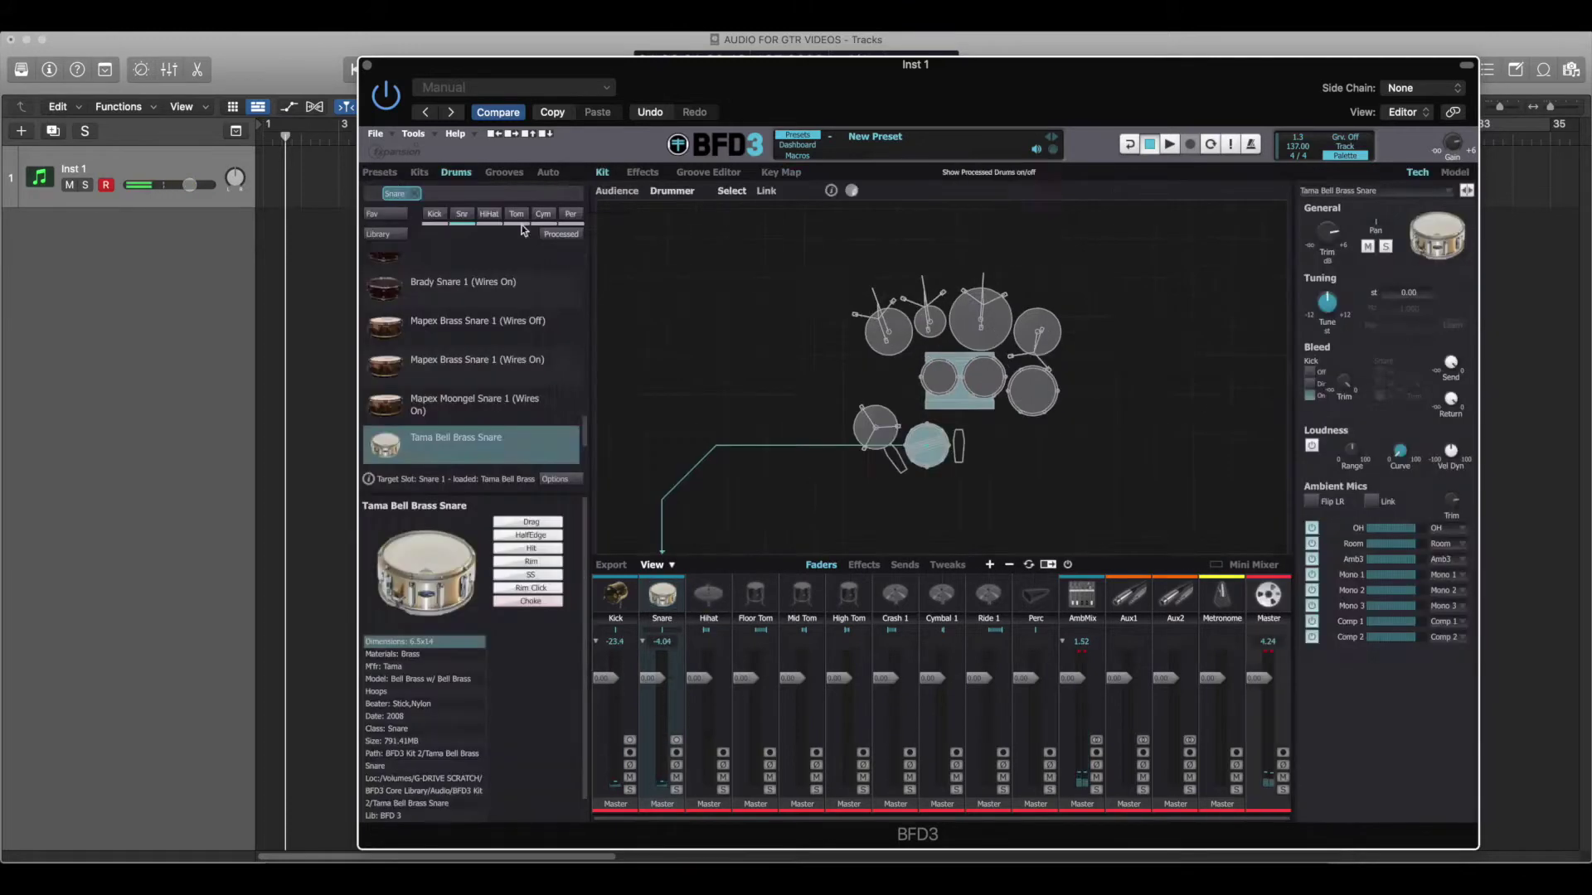
Step: Load the Paiste 2002 hi-hat into the kit's Hihat slot
left_click(708, 597)
left_click(486, 311)
scroll(486, 331, "down", 2)
left_click(485, 332)
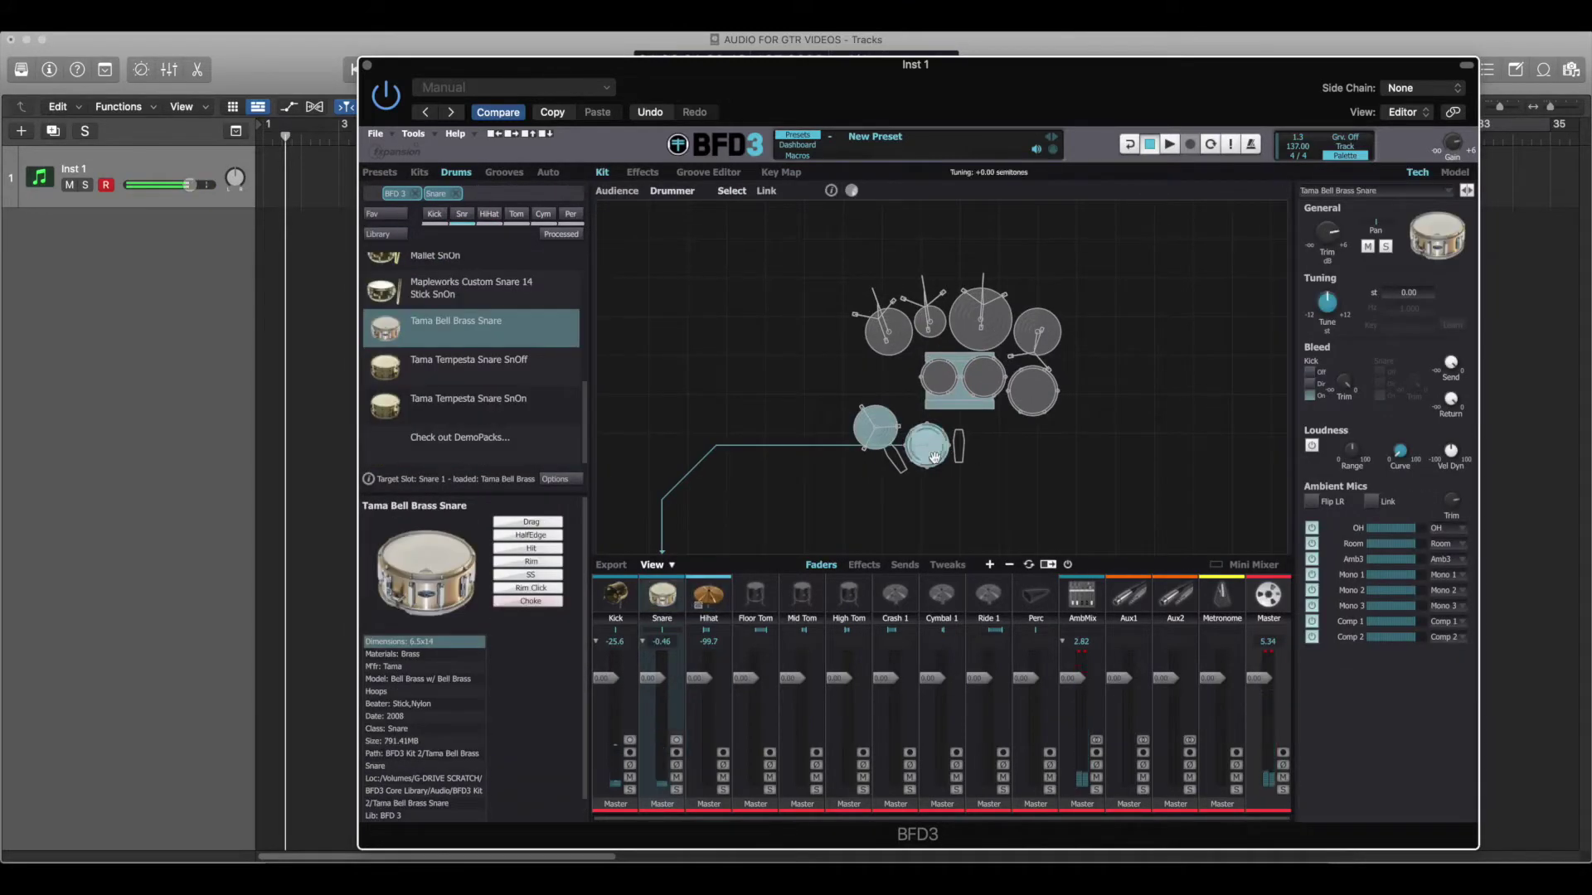
Step: Map the hi-hat's Closed Shank to E2, 1/4 Shank to F2 and Open Shank to G2 by MIDI learn
left_click(781, 172)
left_click(1290, 339)
left_click(1293, 358)
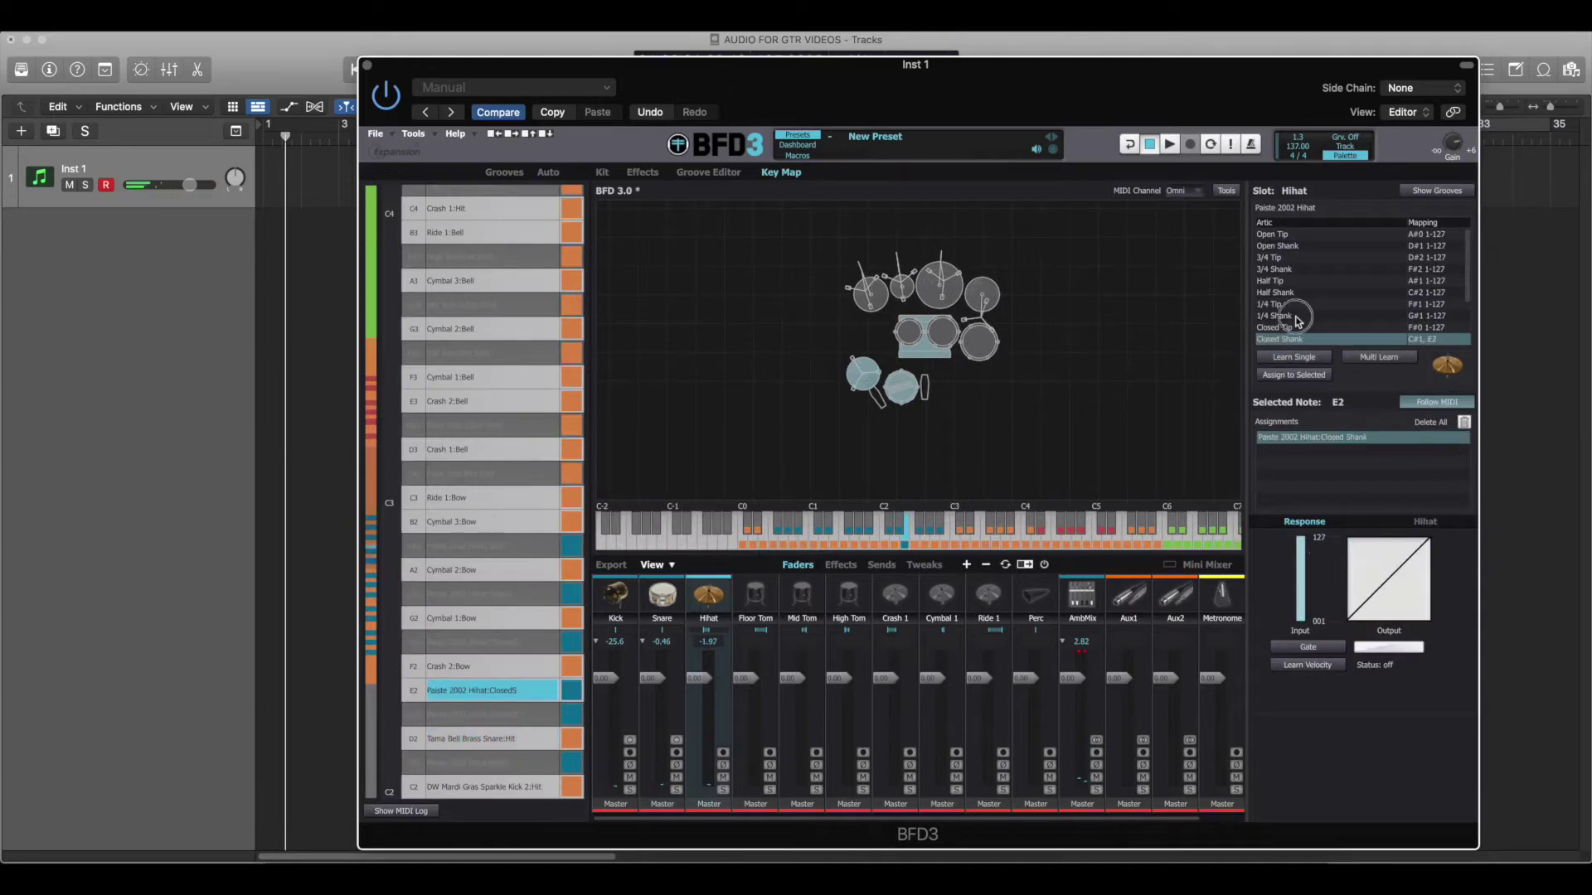
left_click(1297, 316)
left_click(1293, 356)
left_click(1290, 246)
left_click(1298, 363)
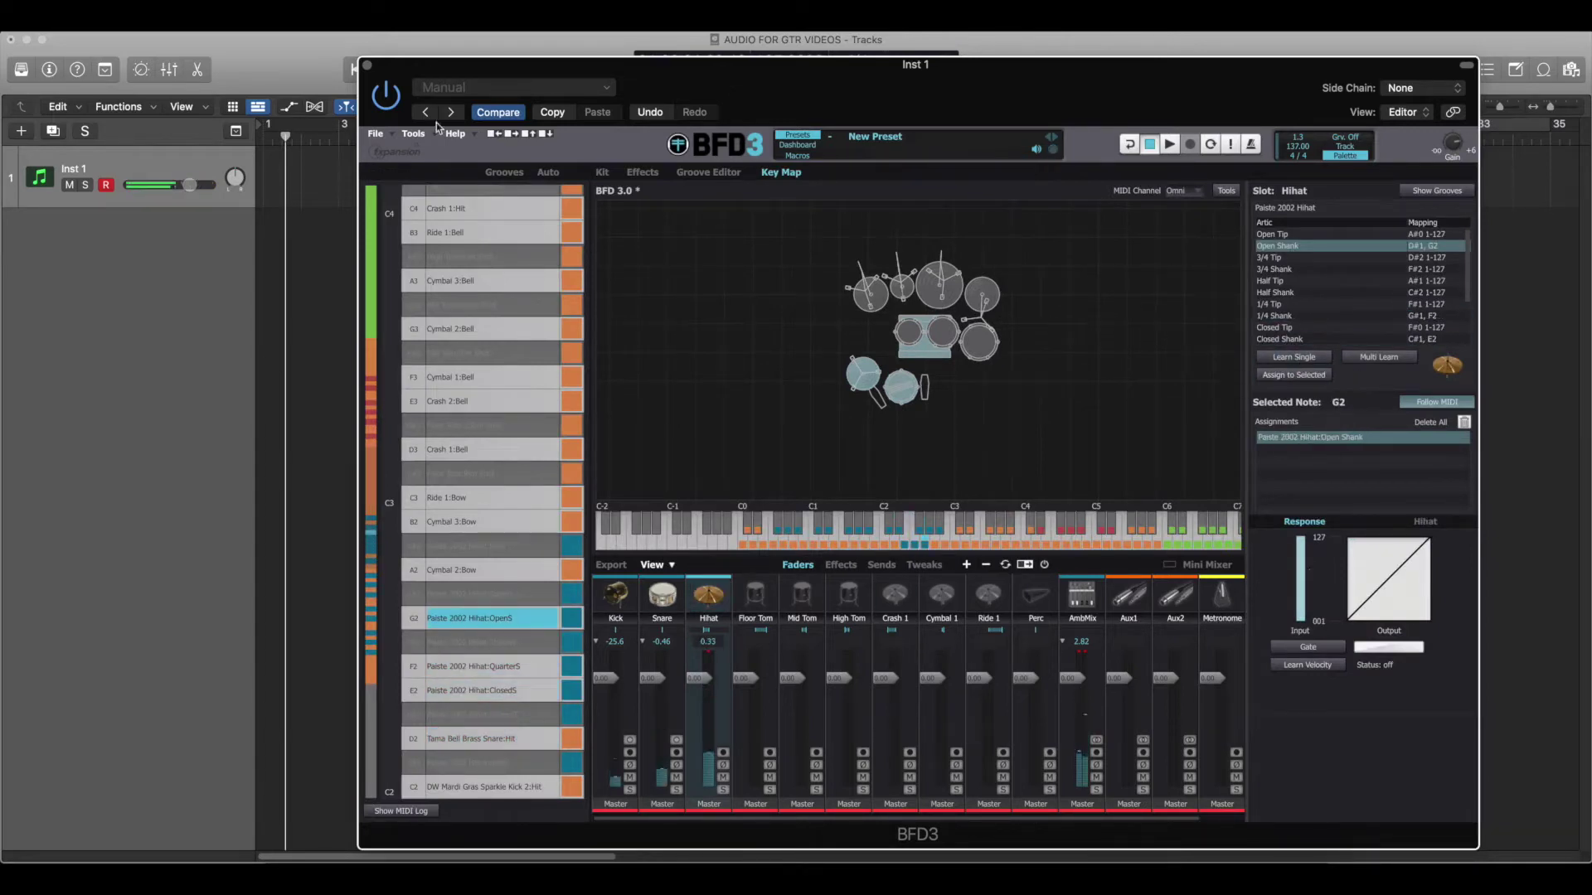
Step: Close the drum plug-in window and show the project mixer
left_click(366, 65)
left_click(513, 71)
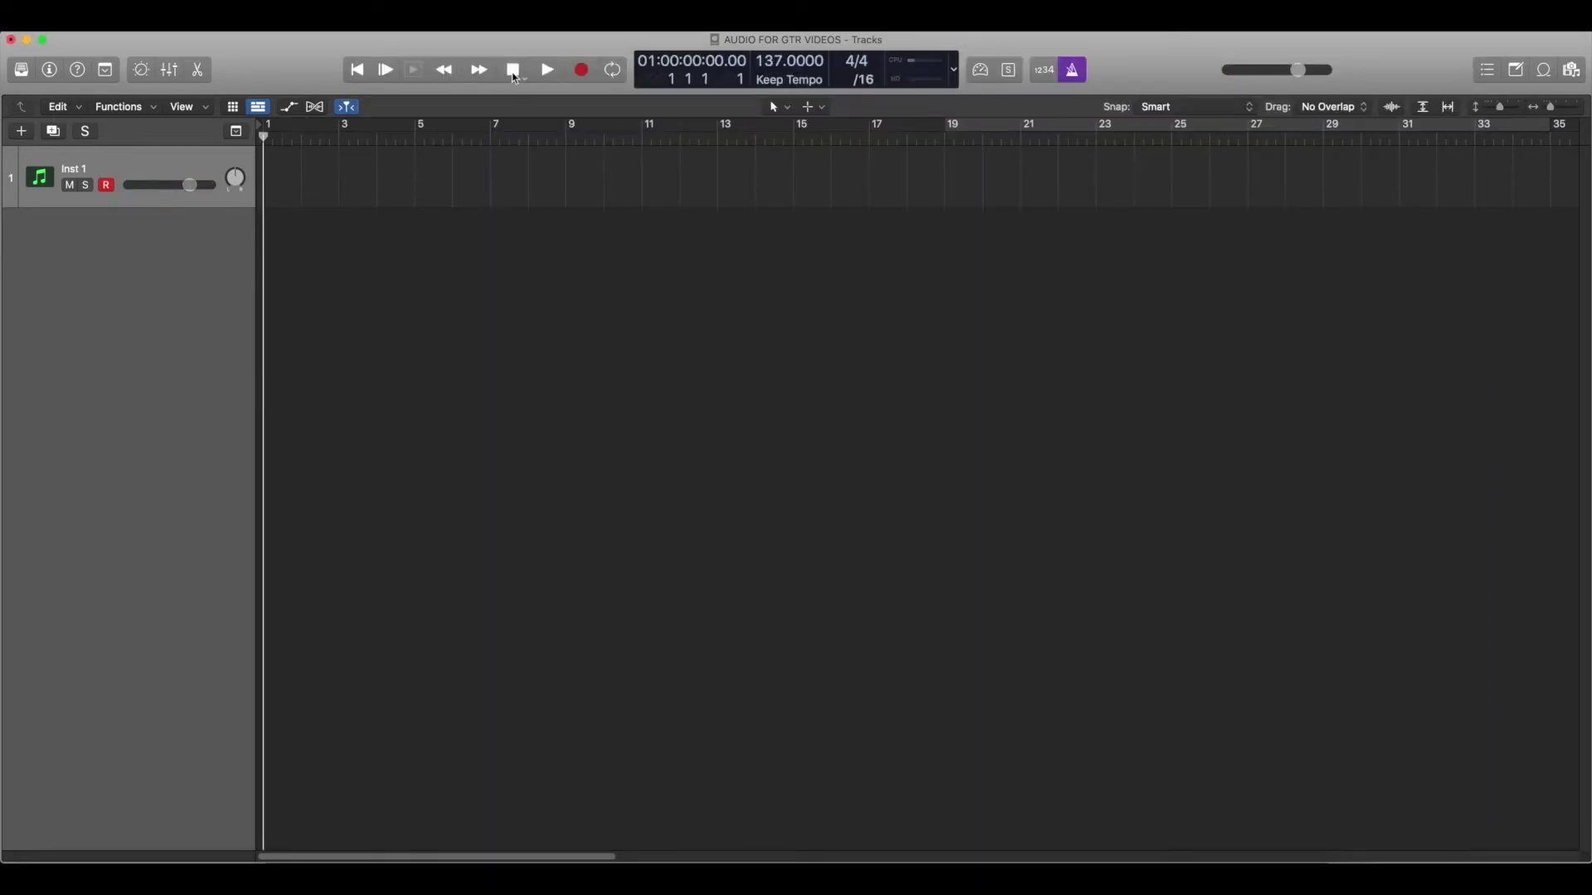
left_click(170, 73)
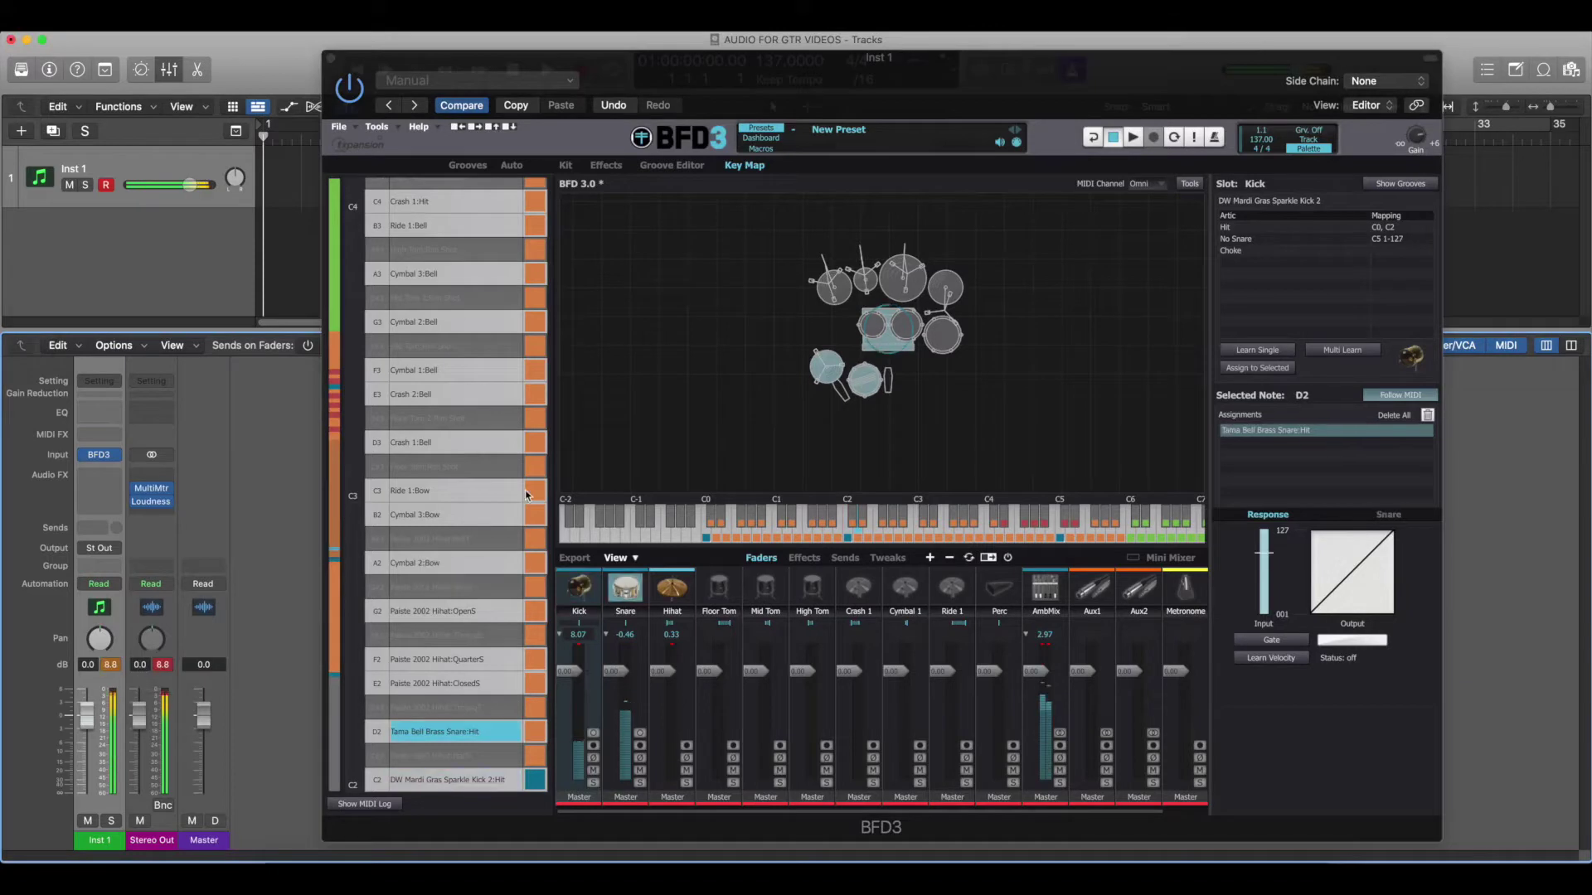
left_click_drag(1038, 481, 1013, 419)
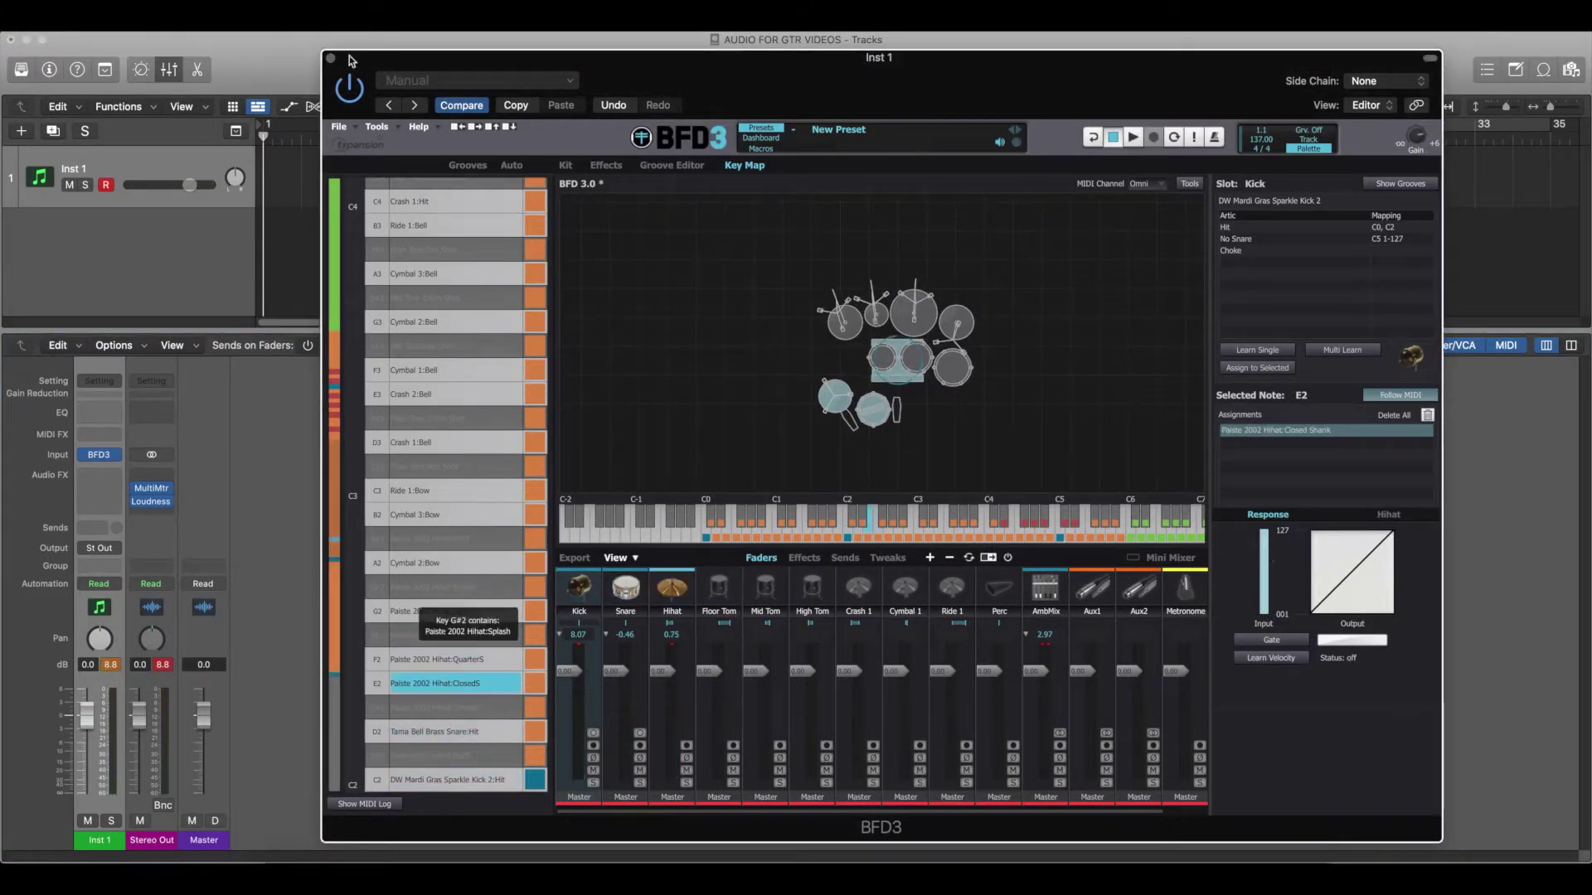
Step: Try lowering the Inst 1 channel fader to about -9.4 dB
left_click(106, 185)
left_click(107, 185)
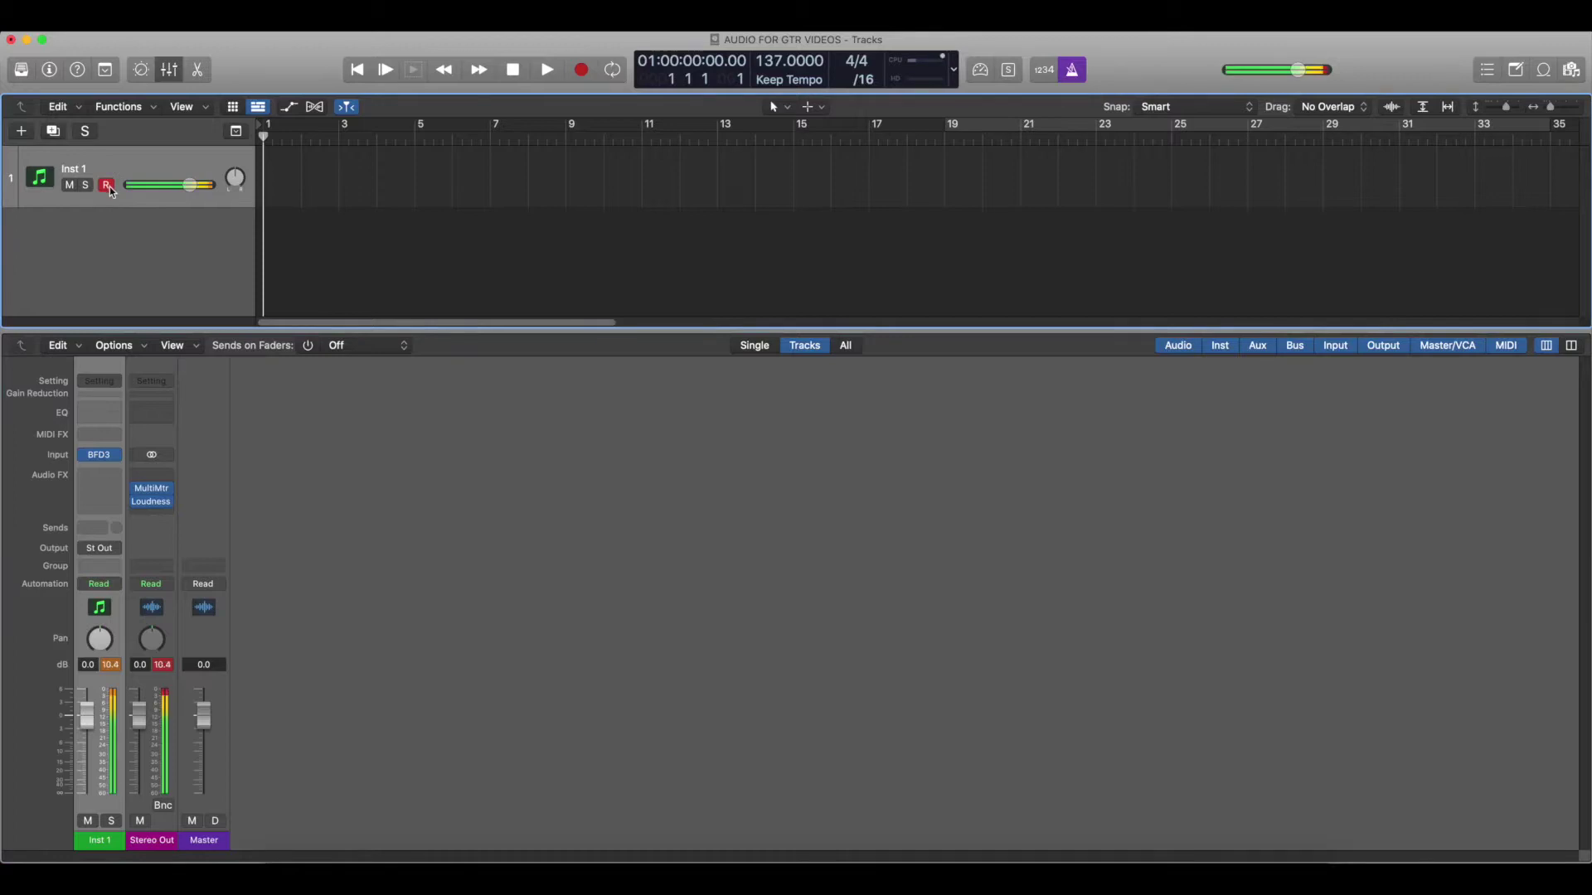
left_click_drag(88, 718, 96, 778)
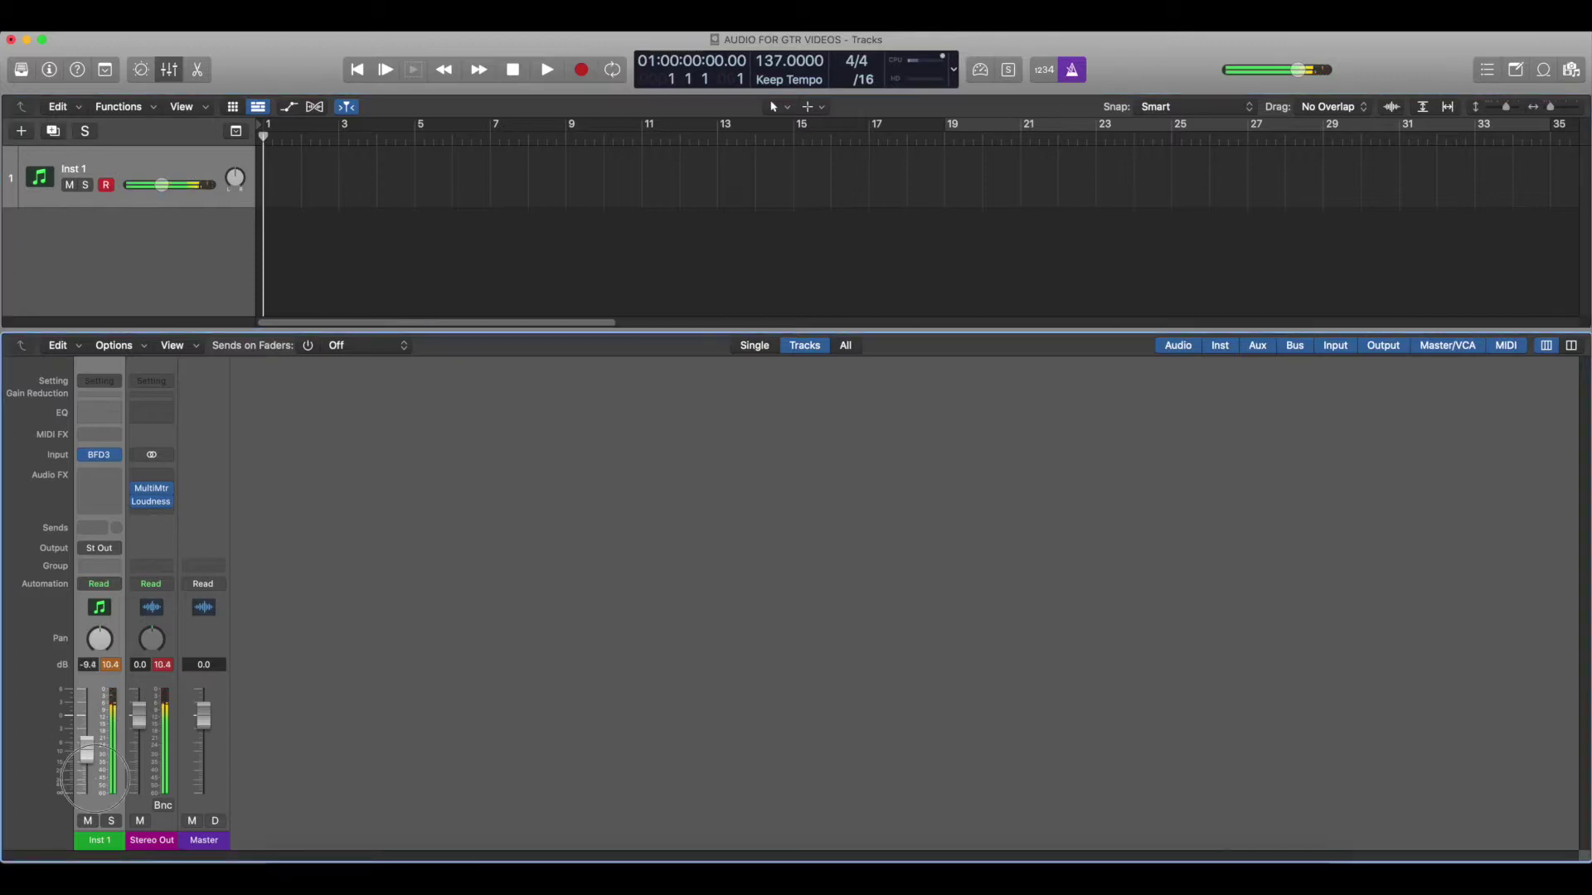
Step: Reopen BFD3 from the Inst 1 channel on its Kit page and reset the output peak reading
left_click(103, 462)
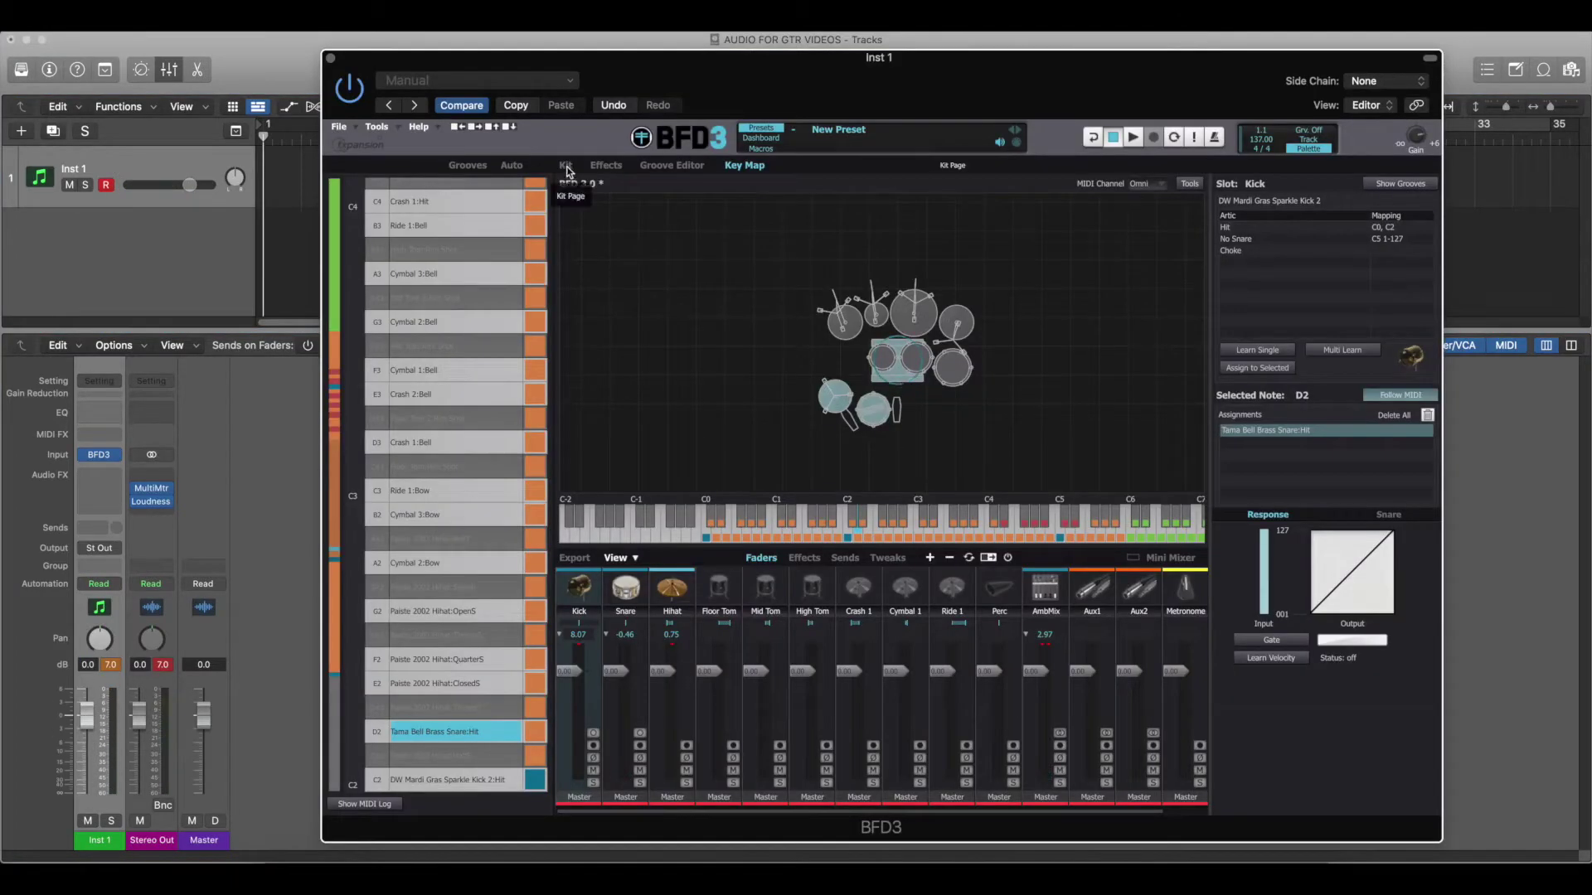
left_click(567, 167)
left_click(162, 665)
Step: Try lowering the kick, snare and hi-hat faders in the kit mixer and reset the peak reading
left_click_drag(569, 709, 616, 726)
left_click_drag(663, 711, 662, 722)
left_click(162, 665)
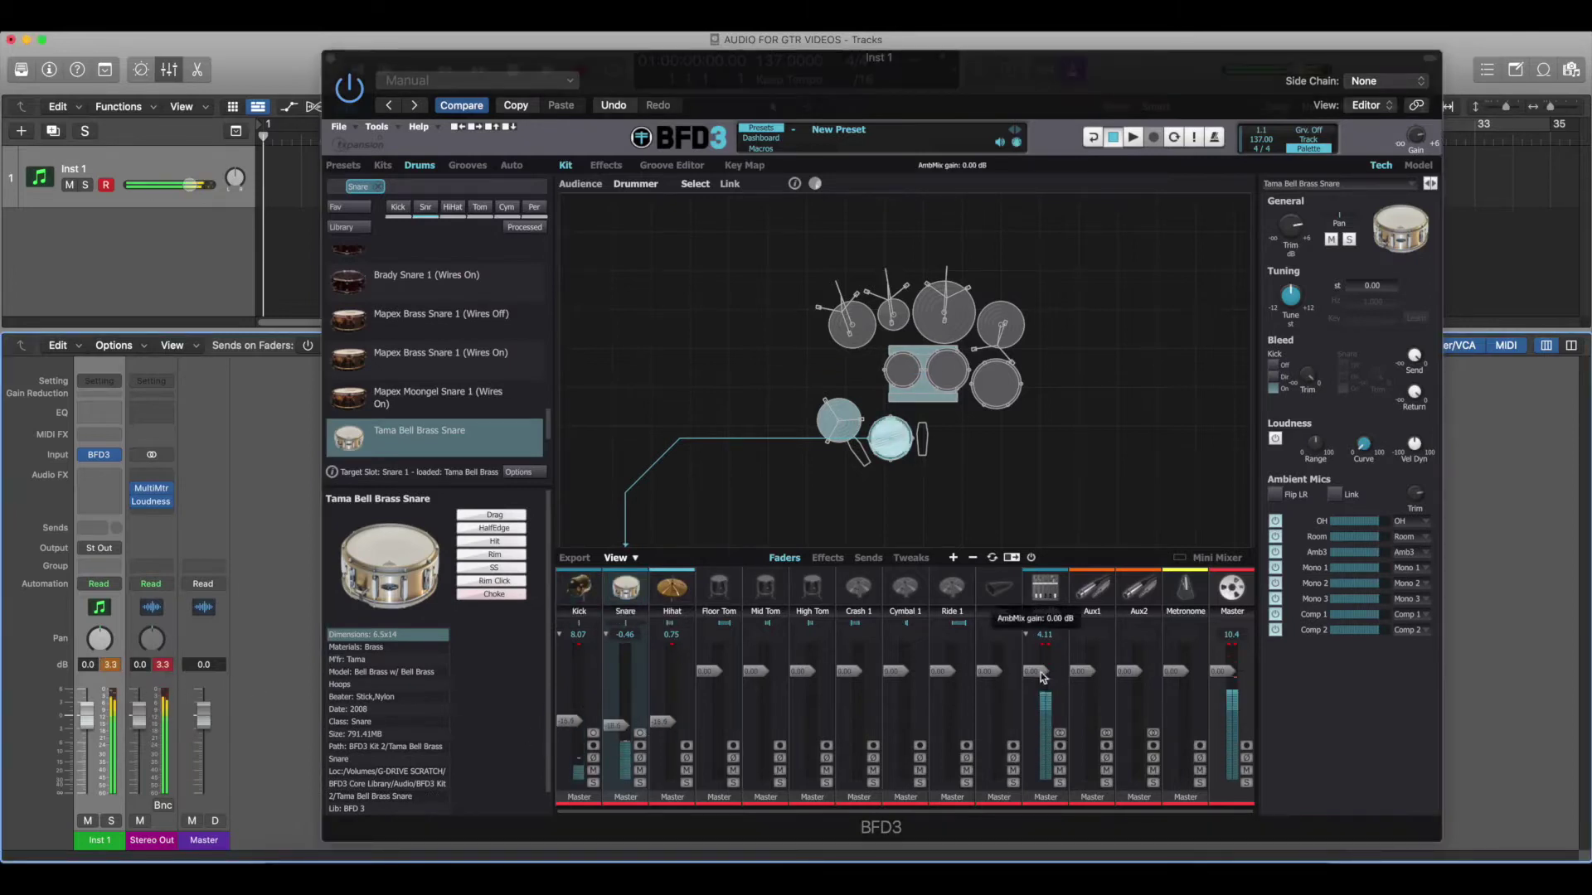
Step: Return the kick, snare and hi-hat faders to 0 dB and lower the BFD3 master fader instead
left_click_drag(1223, 671, 1225, 701)
left_click(111, 667)
left_click(580, 640)
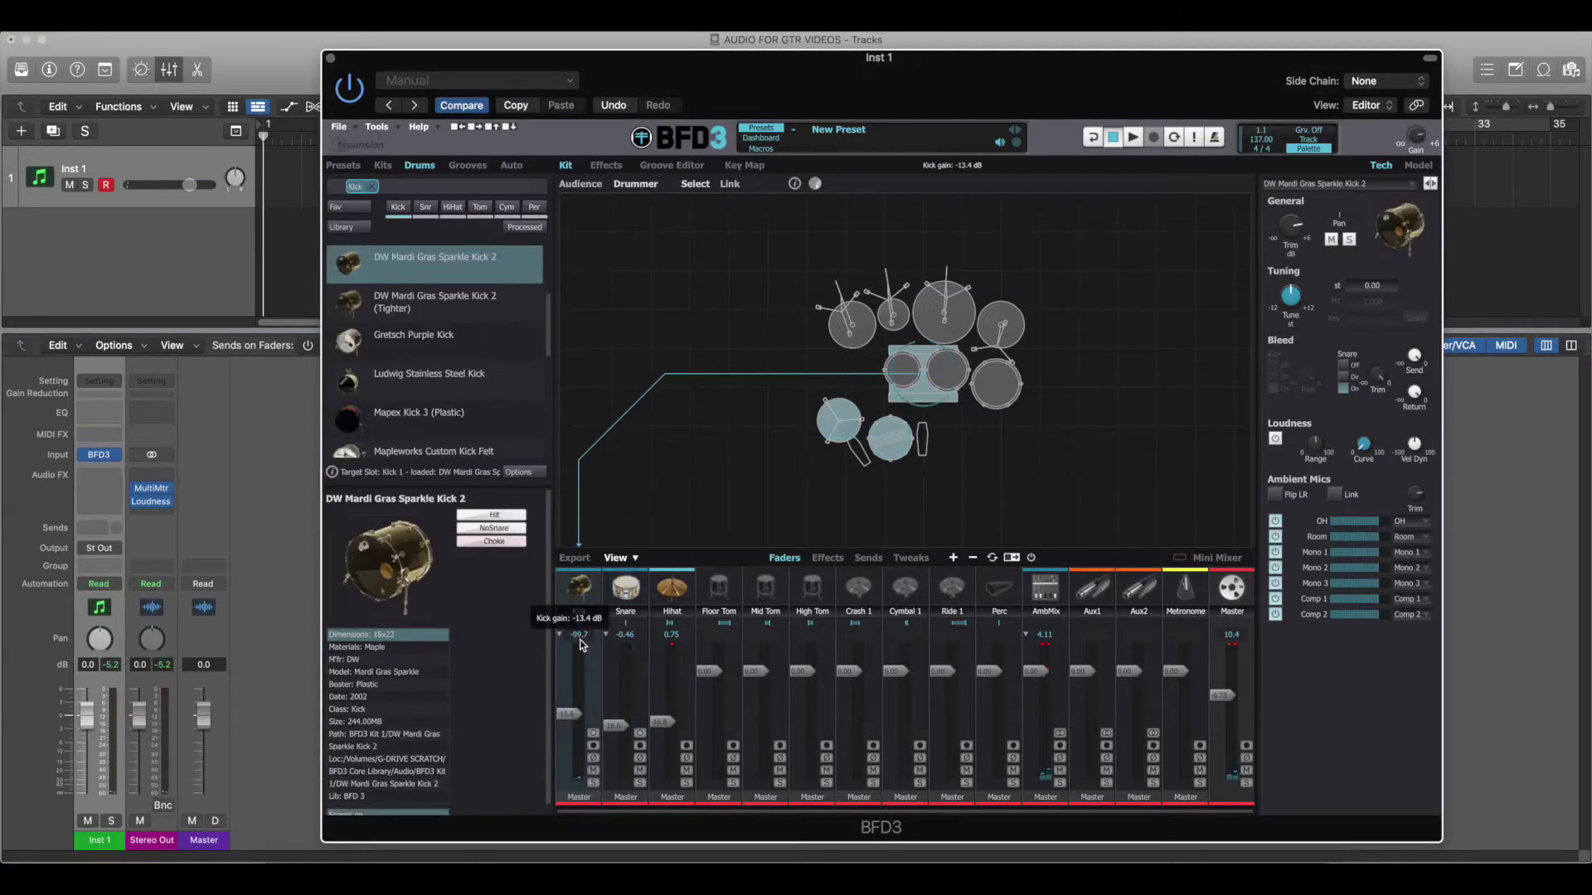
left_click(569, 714, "alt")
left_click(616, 726, "alt")
left_click(664, 722, "alt")
left_click_drag(1222, 695, 1227, 721)
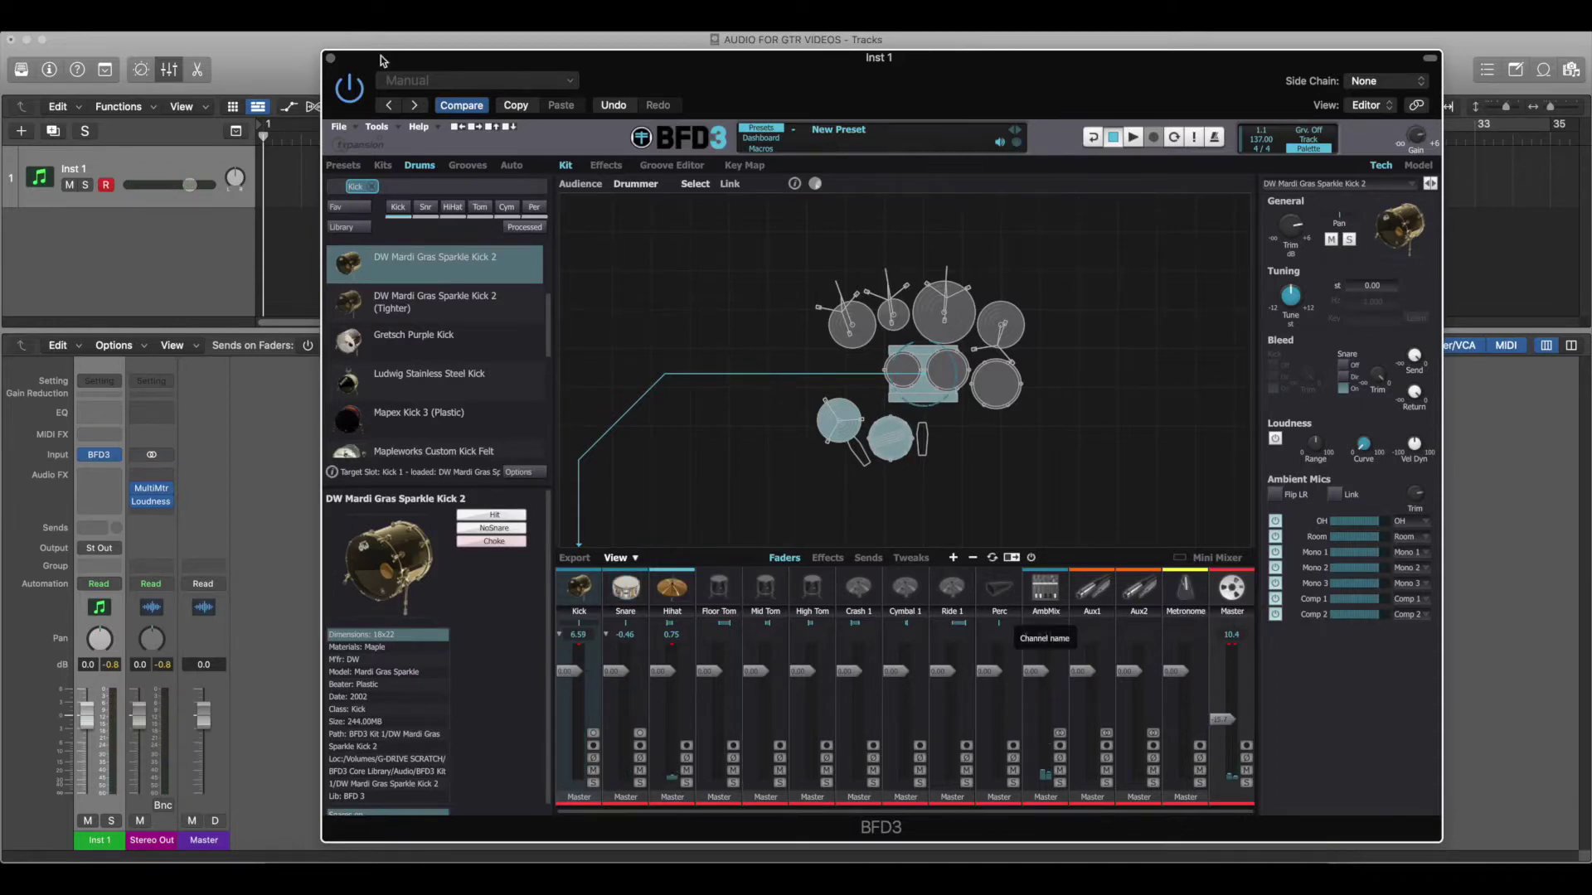
Step: Close the drum plug-in and the mixer, and record the hi-hat part on the Inst 1 track
left_click(330, 58)
key("x")
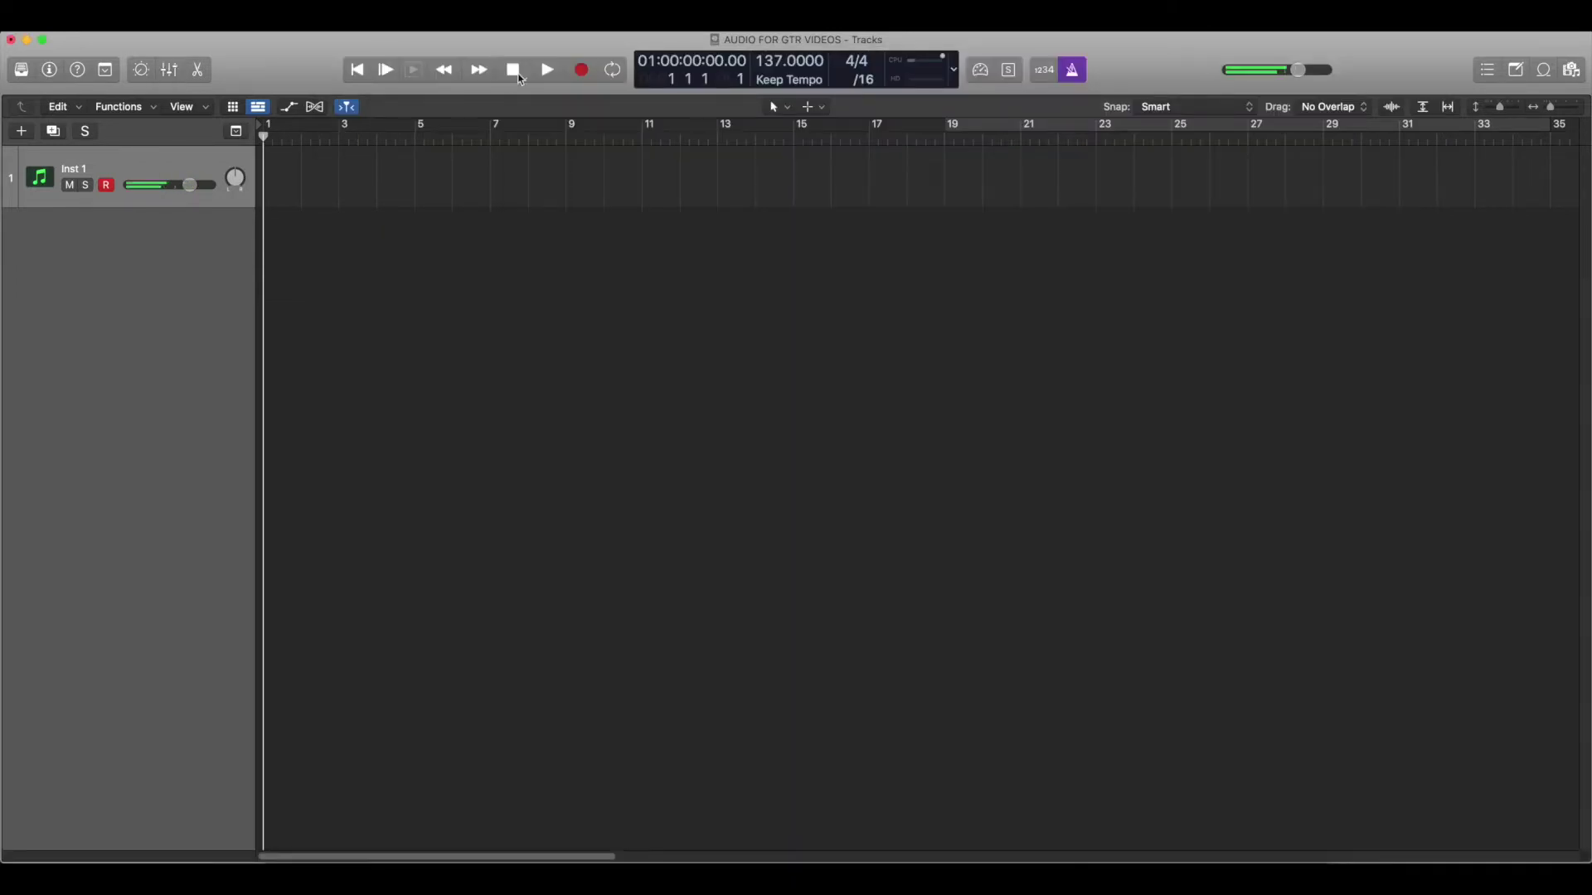
left_click(170, 73)
left_click(171, 72)
left_click(583, 73)
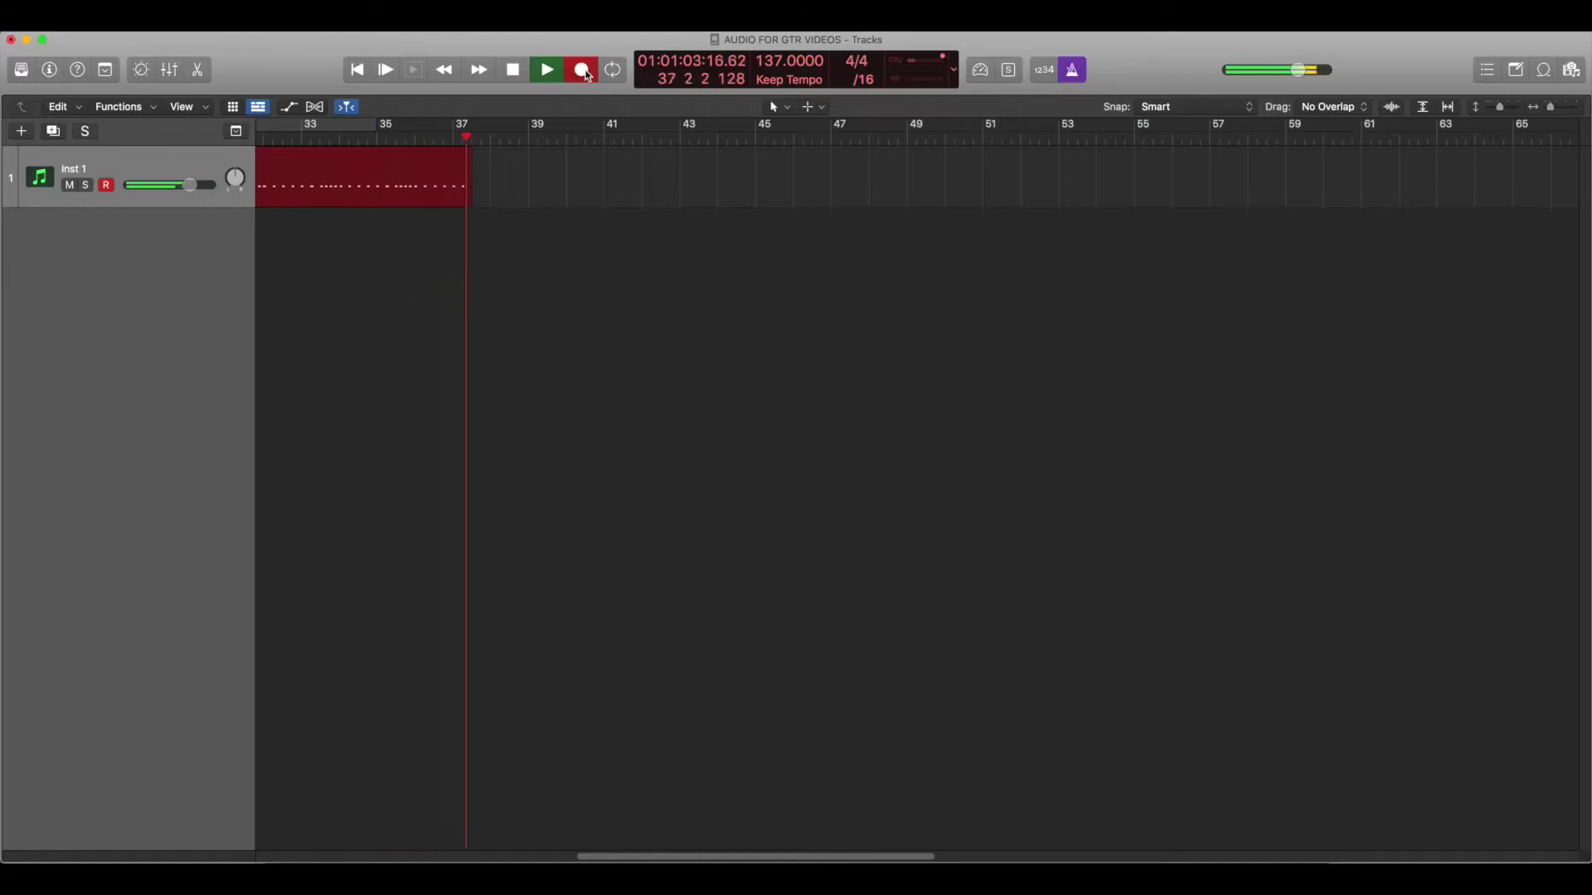
key("space")
Step: Show the inspector and quantize the recorded Inst 1 region to 1/8 Note
scroll(501, 178, "left", 10)
double_click(500, 178)
left_click(75, 172)
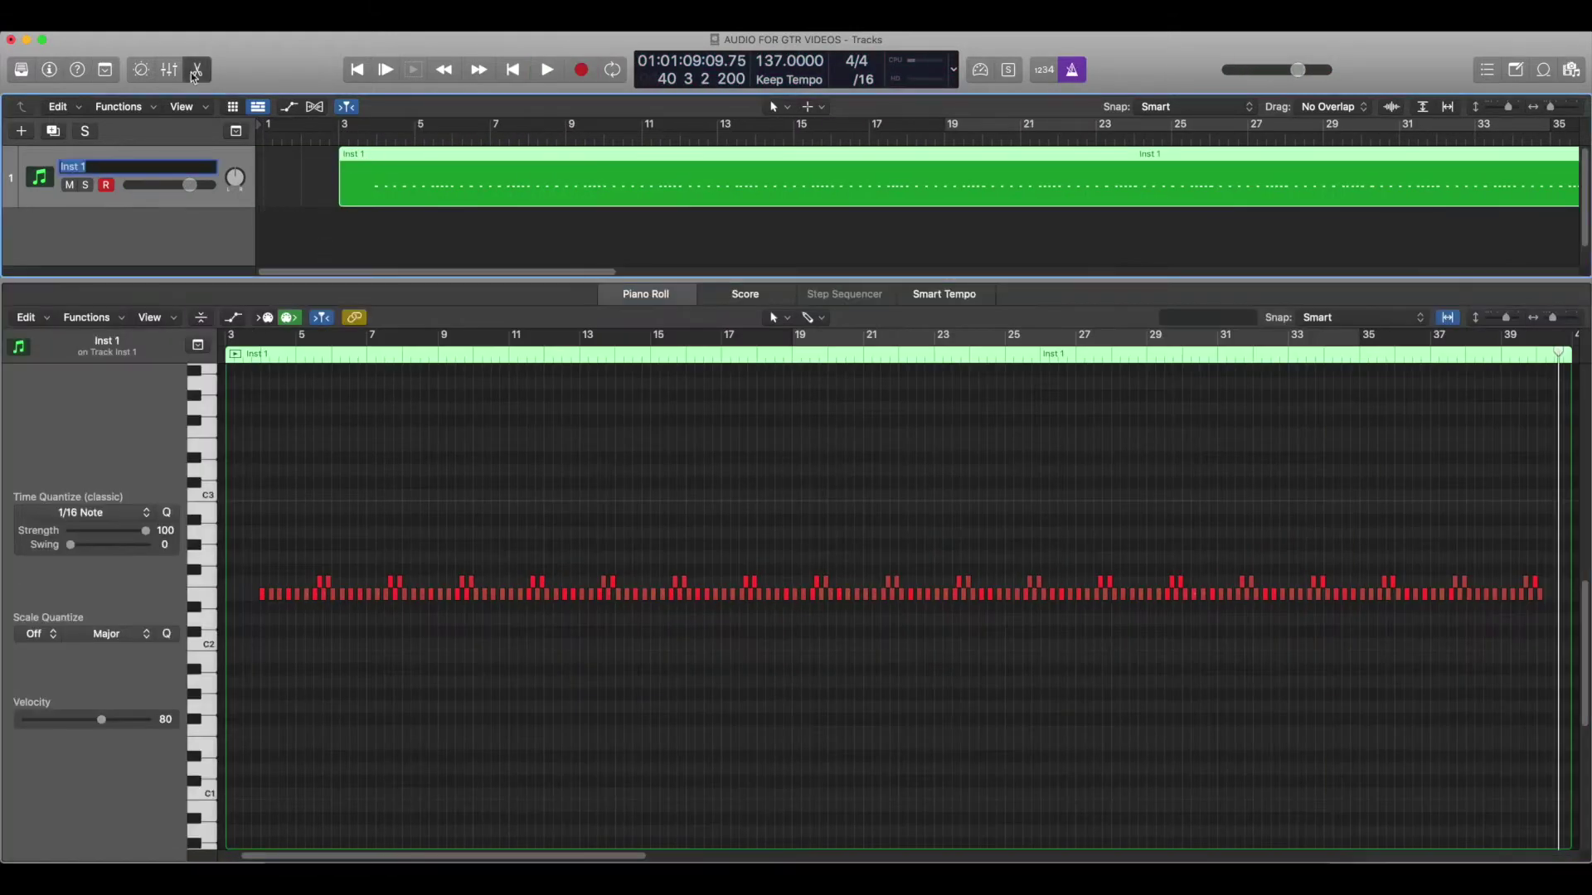
left_click(197, 73)
left_click(49, 69)
left_click(153, 167)
left_click(137, 239)
key("Return")
Step: Play back the Inst 1 region and examine the timing of its notes up close in the Piano Roll
key("space")
double_click(622, 177)
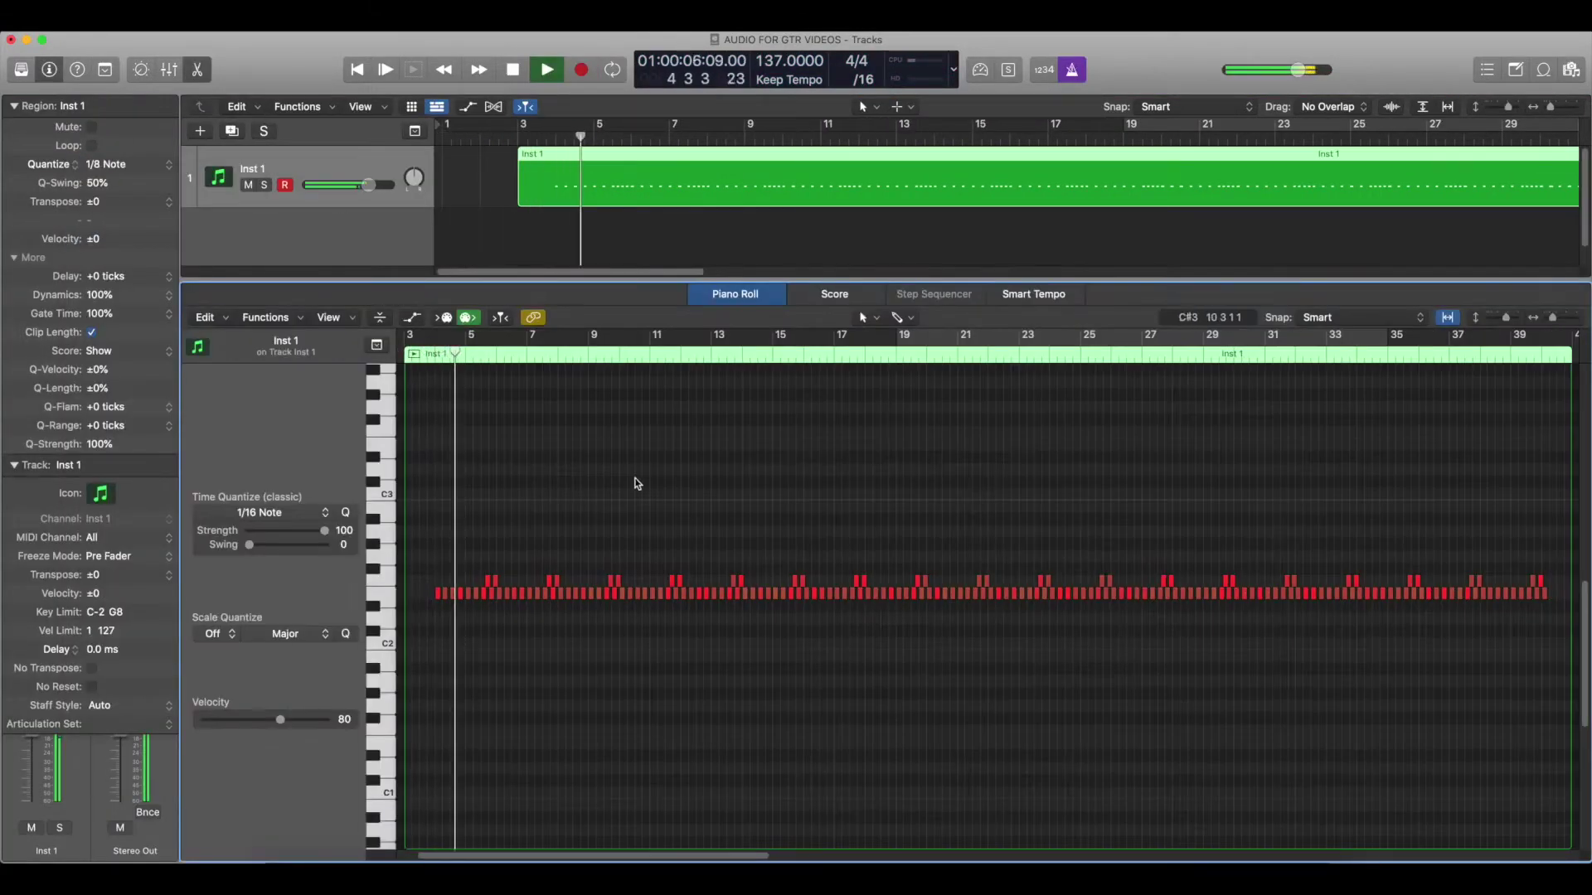
key("t")
left_click(558, 671)
left_click_drag(413, 484, 723, 710)
key("t")
left_click(793, 524)
scroll(806, 567, "right", 13)
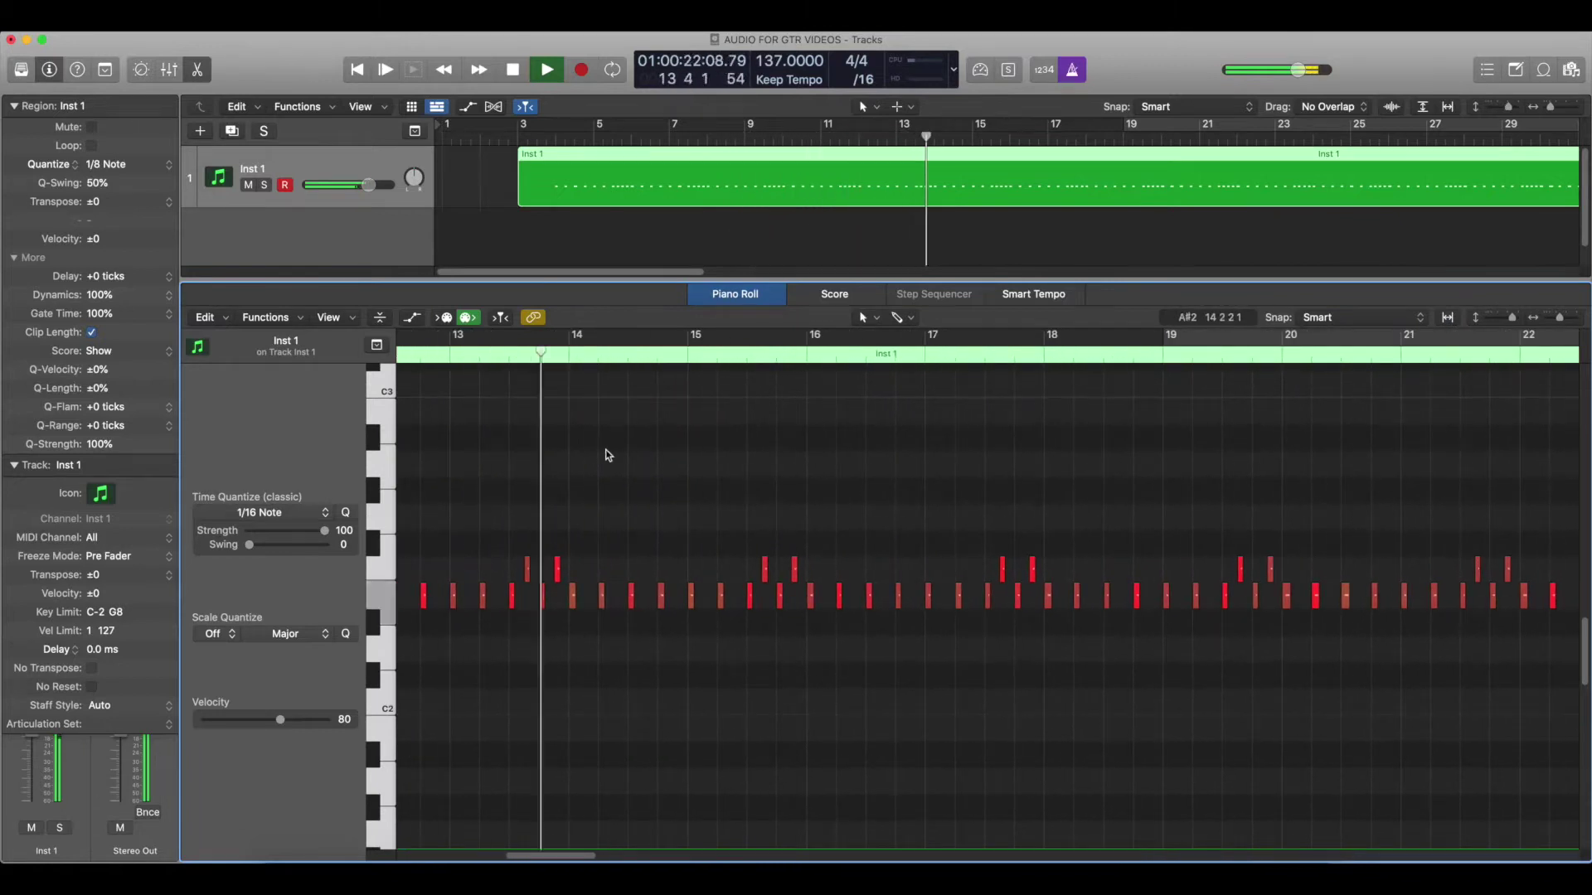
key("space")
Step: Check the region's quantize setting and set the Piano Roll's Time Quantize to 1/8 Note
left_click(153, 164)
left_click(152, 185)
left_click(143, 165)
left_click(123, 150)
left_click(323, 513)
left_click(290, 596)
left_click(323, 513)
left_click(590, 529)
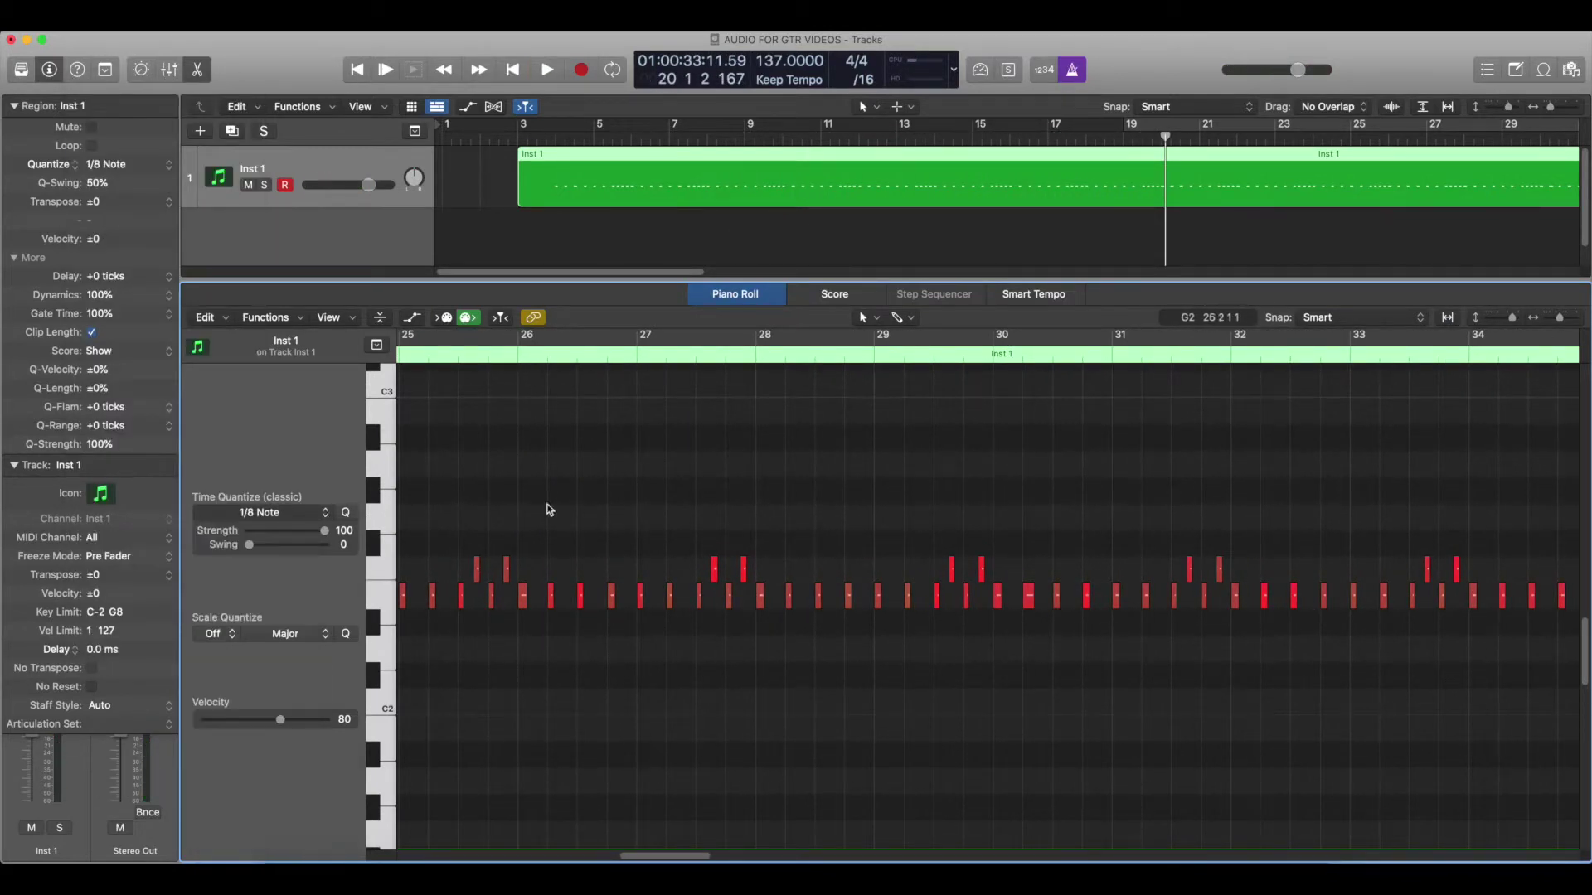
Step: Play the hi-hat region again and check the remaining notes against the grid
key("space")
scroll(604, 444, "right", 15)
key("space")
Step: Hide the Piano Roll and inspector, return to the project start and duplicate the Inst 1 track
key("p")
key("i")
key("Return")
left_click(53, 132)
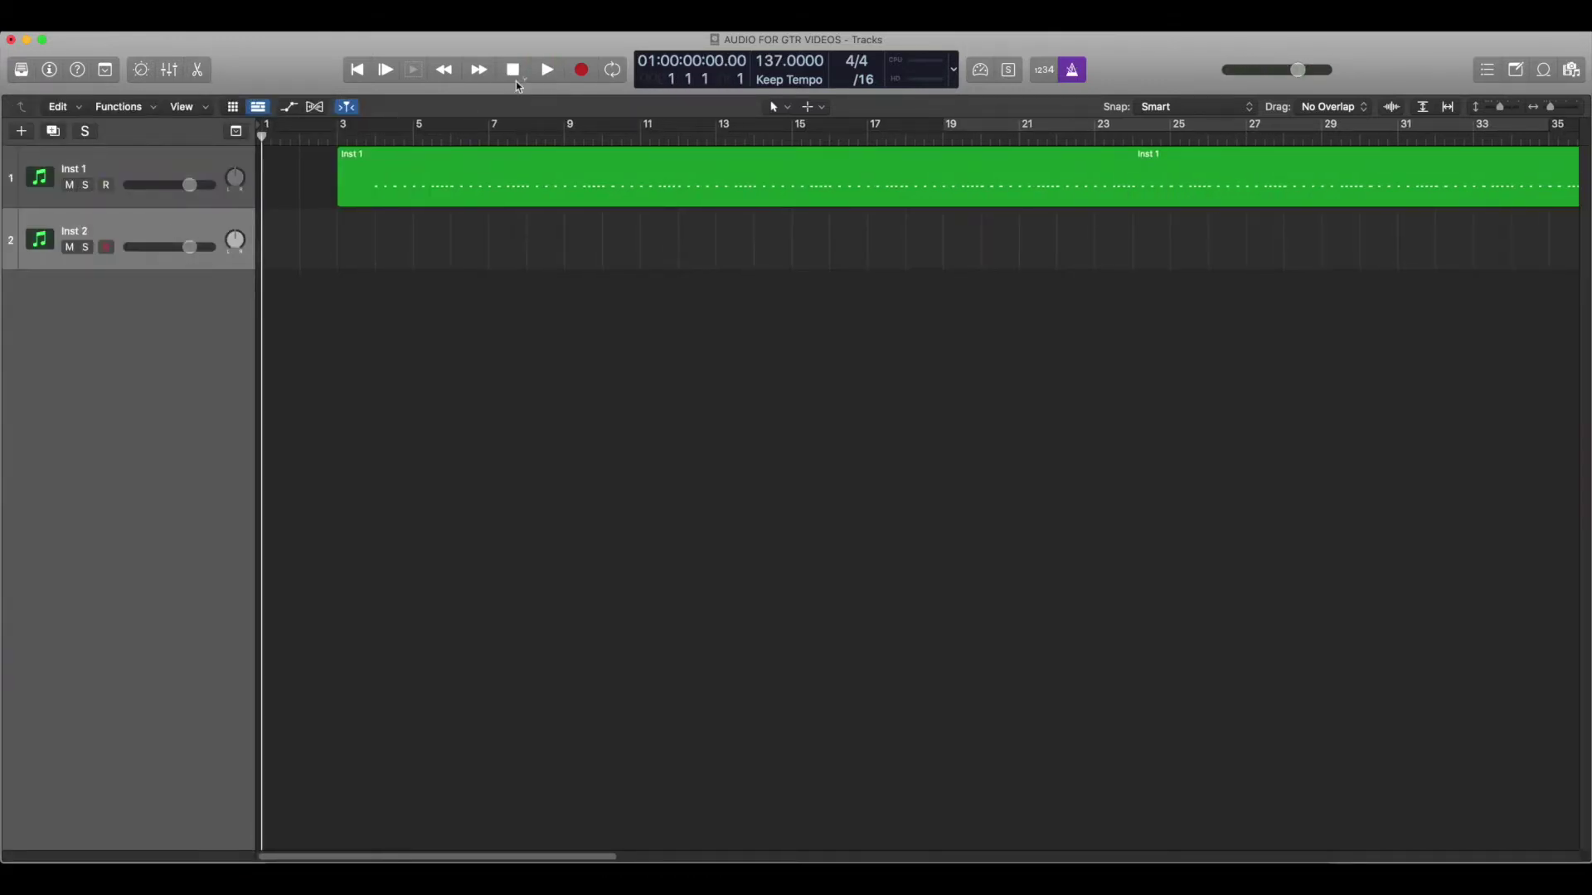
Step: Try recording a second drum part on the Inst 2 track from the project start and discard it
left_click(582, 70)
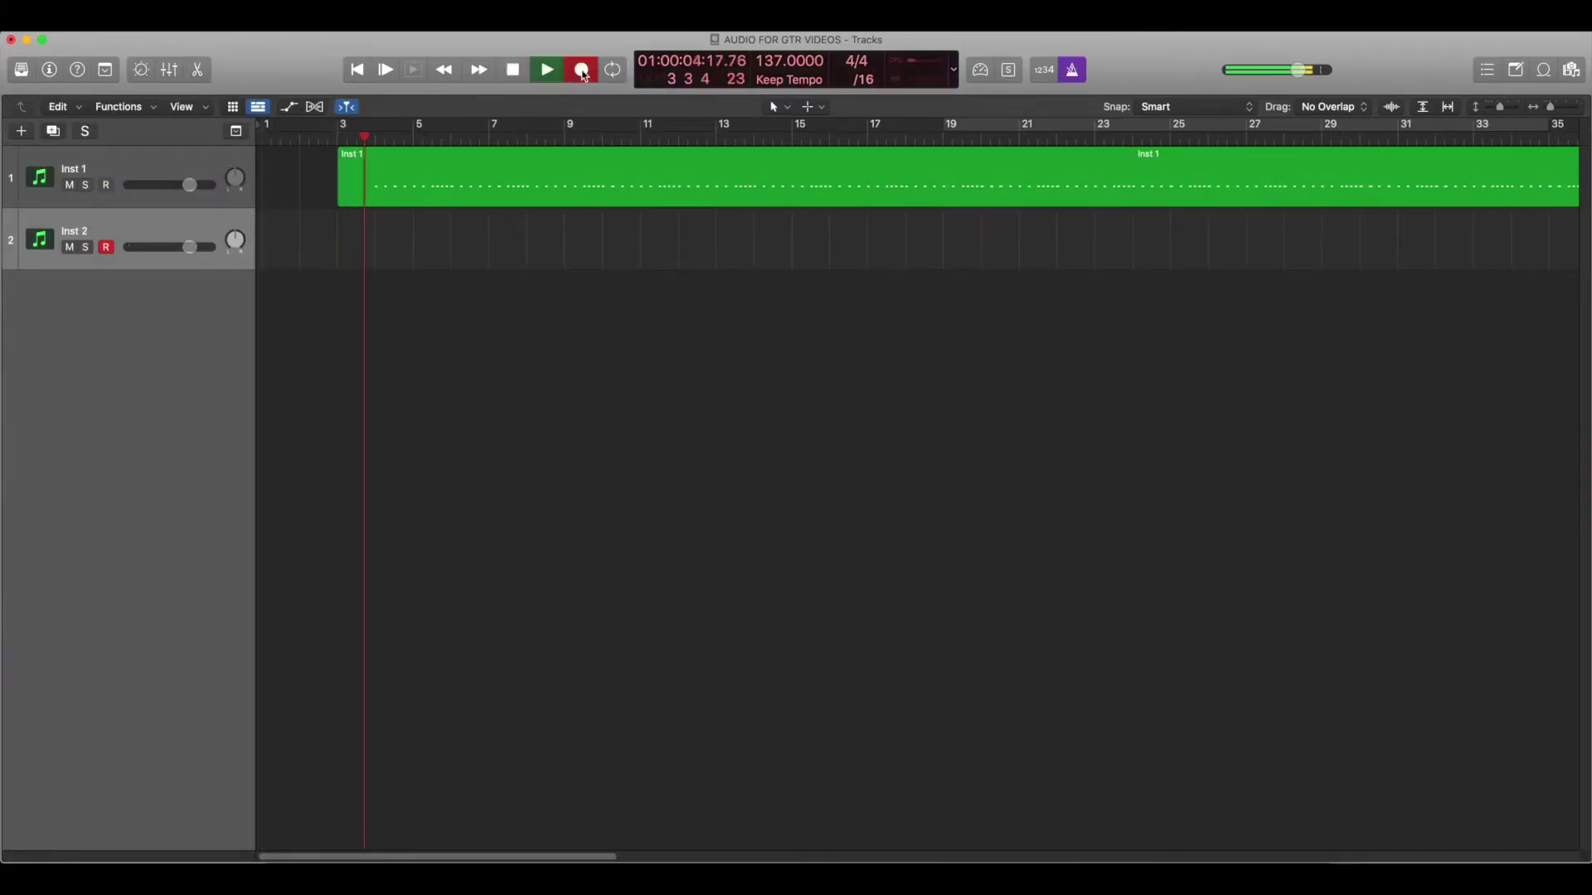
key("space")
key("Delete")
Step: Try recording the Inst 2 drum part again with the playhead set at bar 4
left_click(374, 137)
left_click(584, 71)
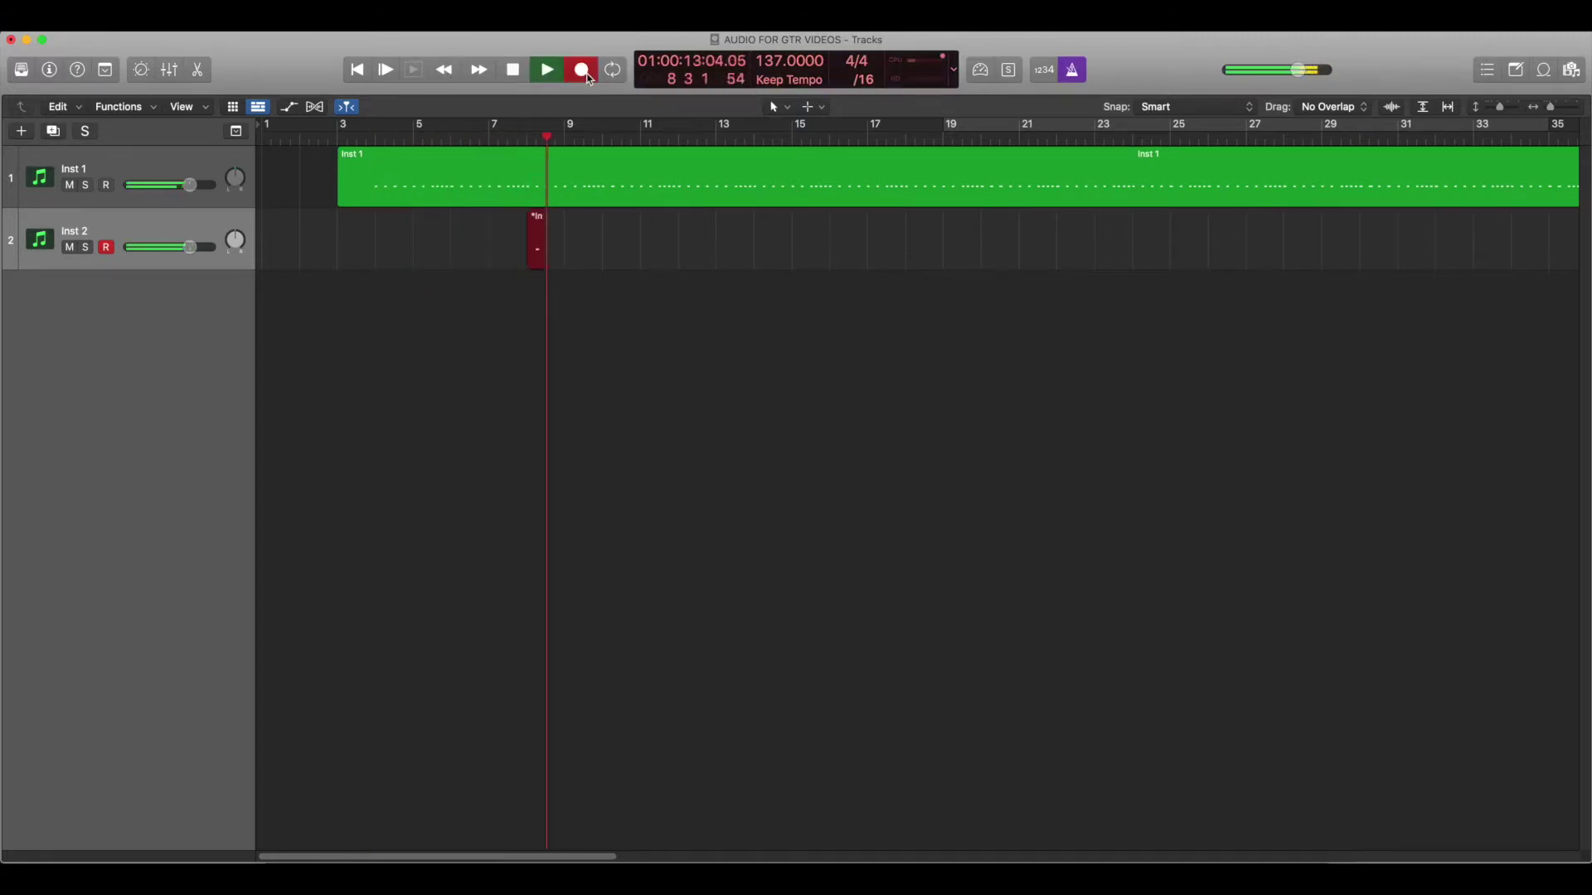
left_click(585, 73)
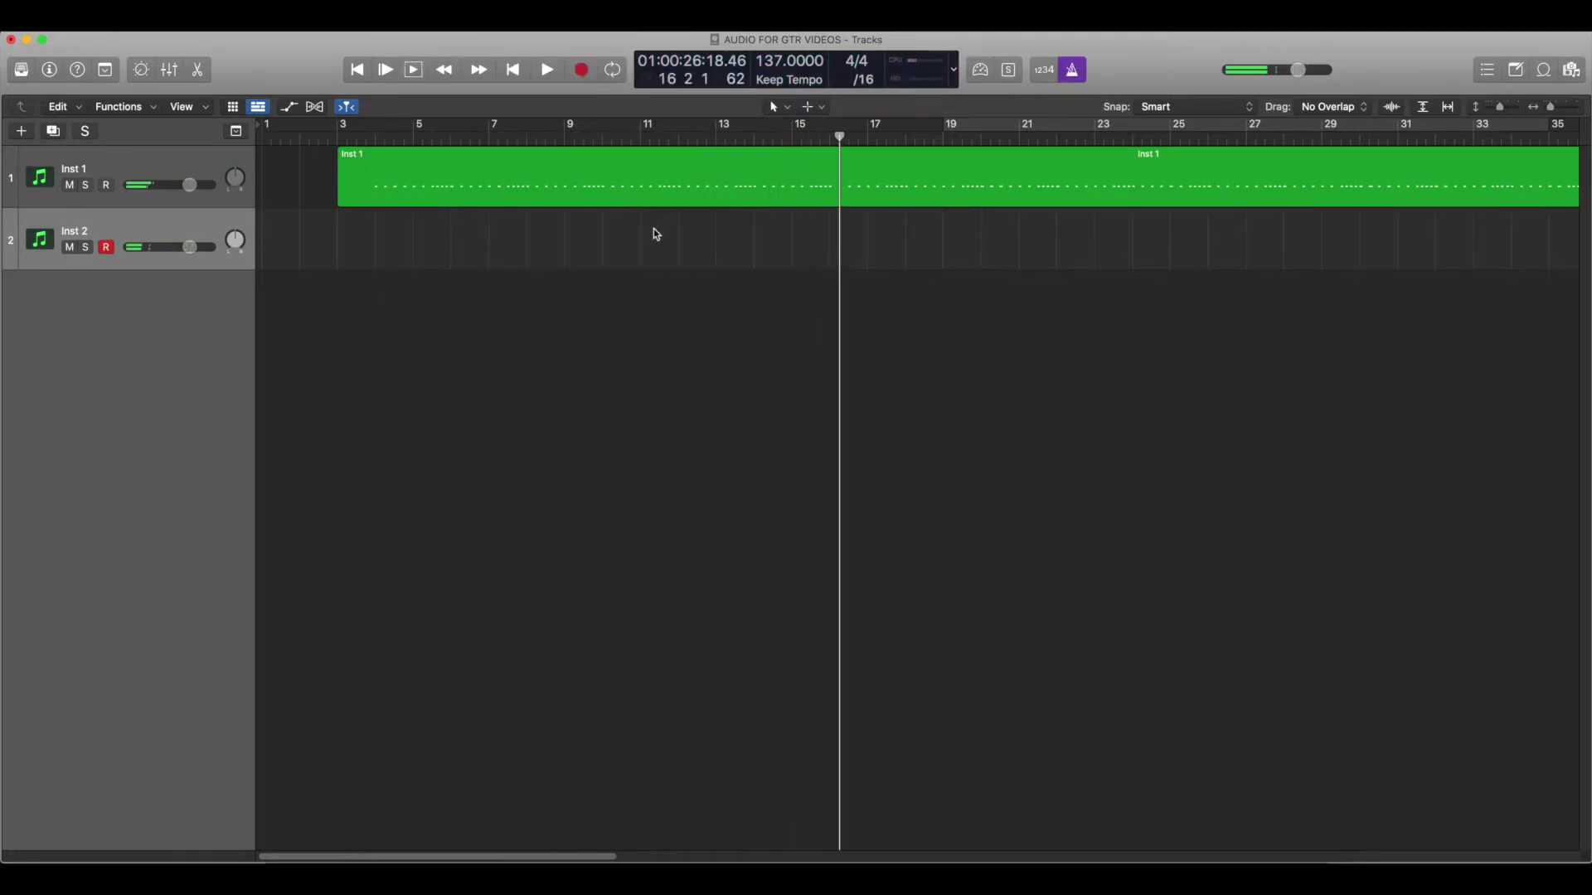
left_click(581, 73)
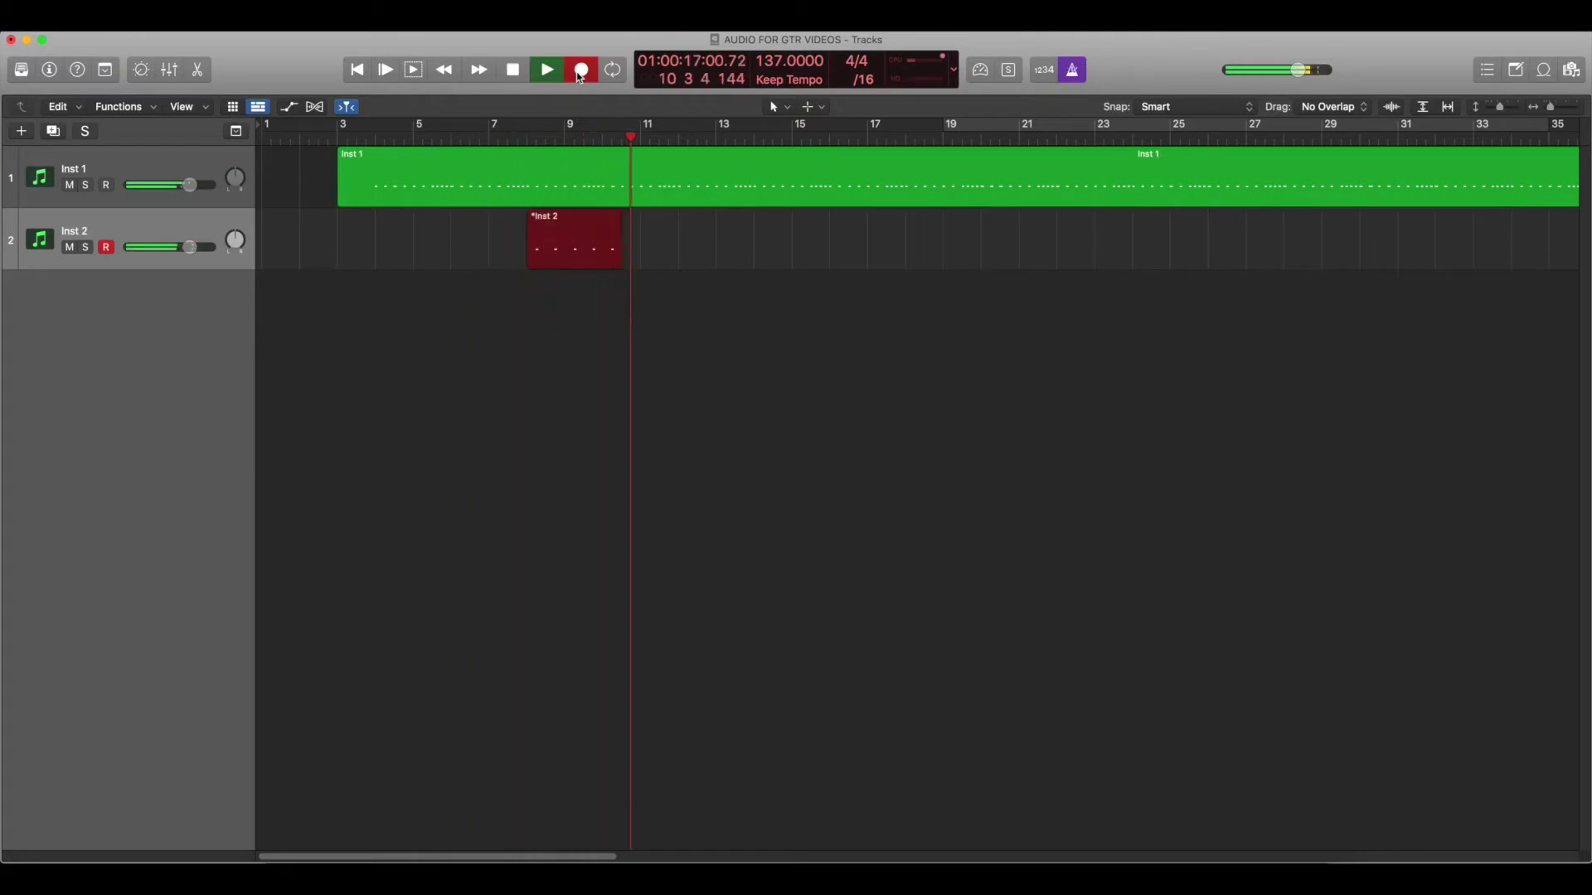
left_click(580, 73)
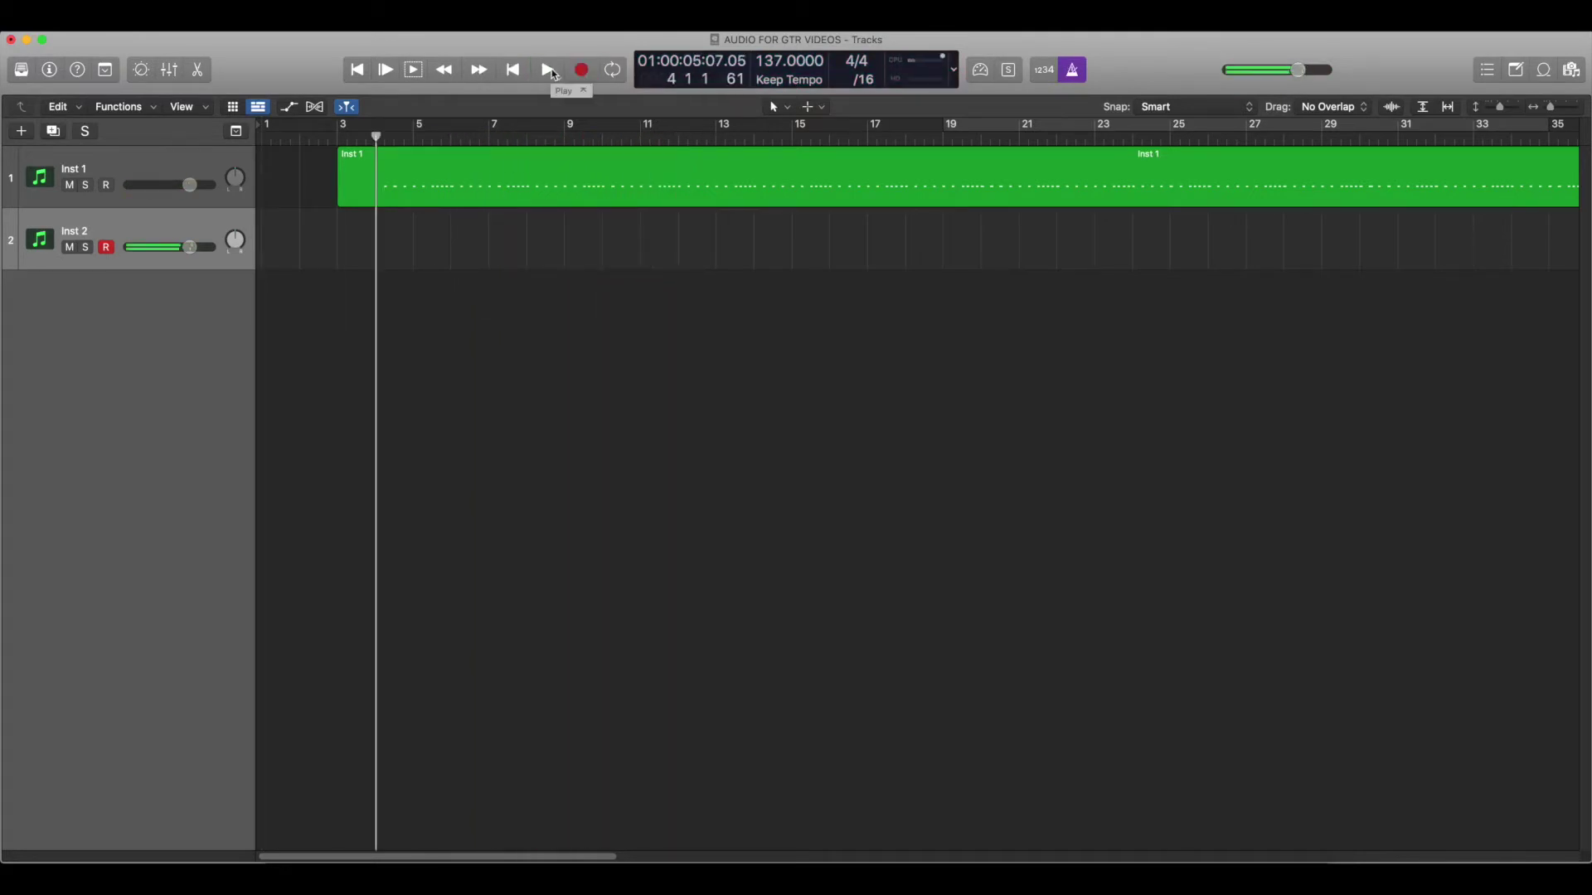
Step: Record another trial take on Inst 2 and delete its region
left_click(582, 72)
left_click(582, 73)
left_click(582, 73)
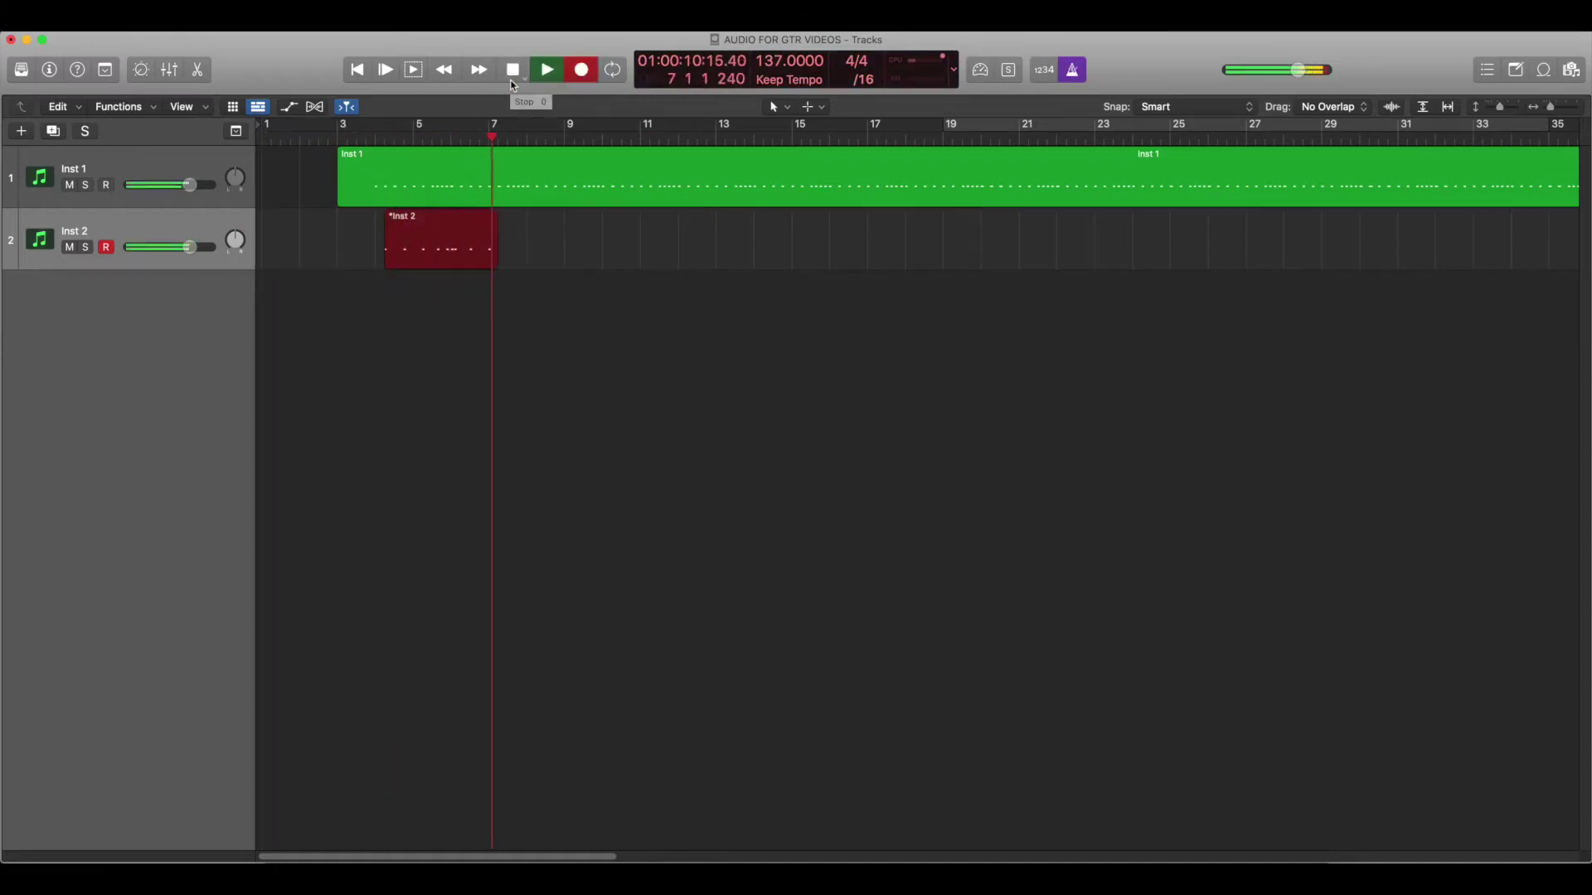
left_click(511, 83)
left_click(536, 228)
key("Delete")
Step: Rewind to bar 4, try a further Inst 2 take, play it back and delete it
left_click(445, 75)
key("space")
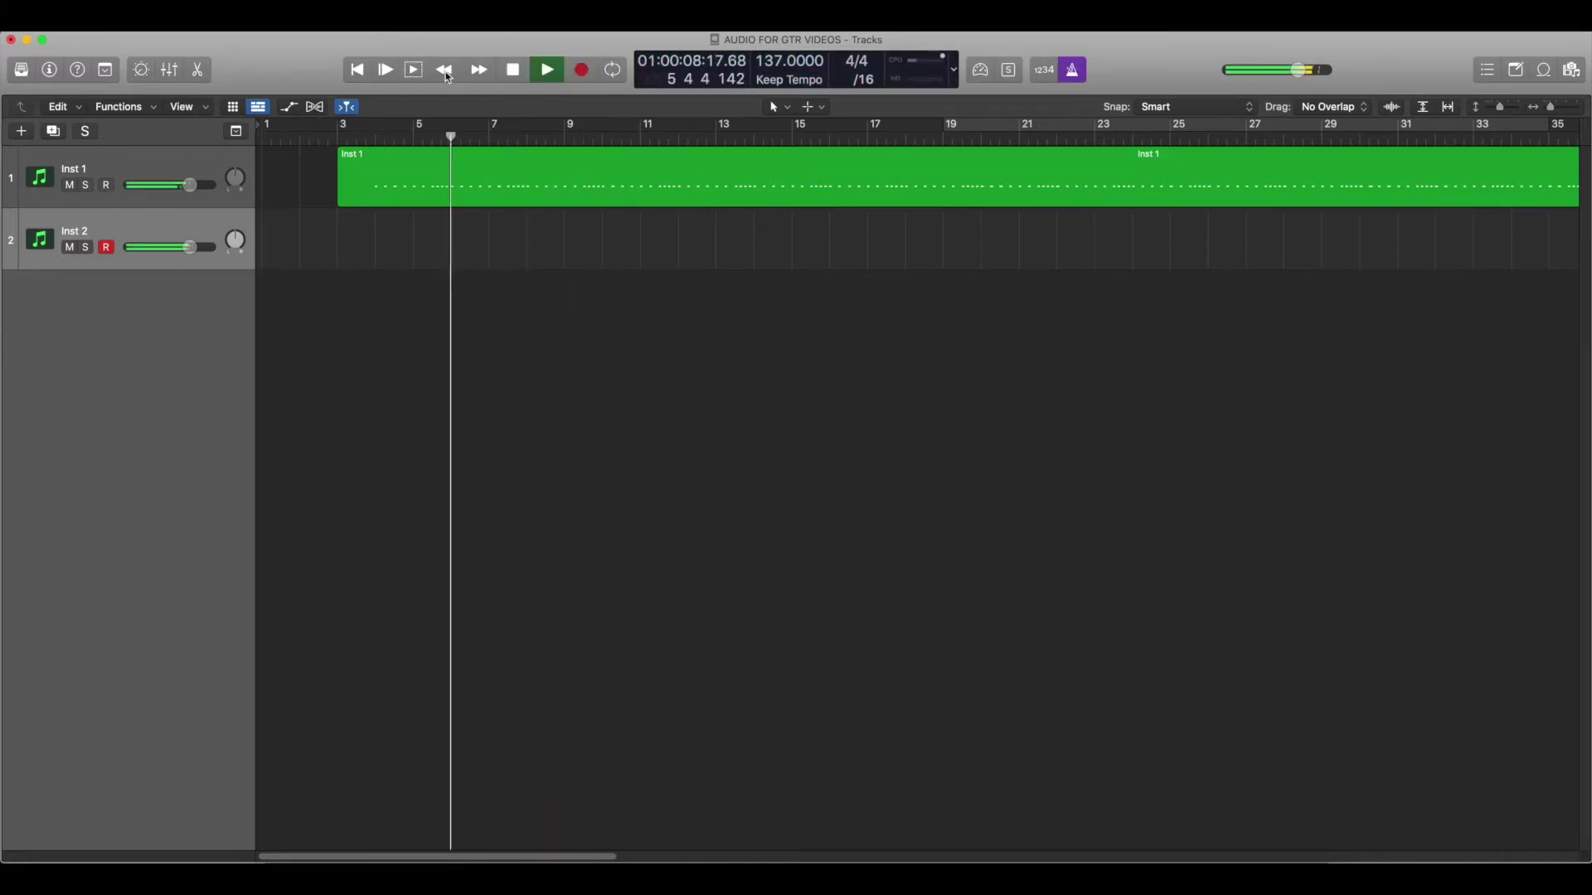
key("space")
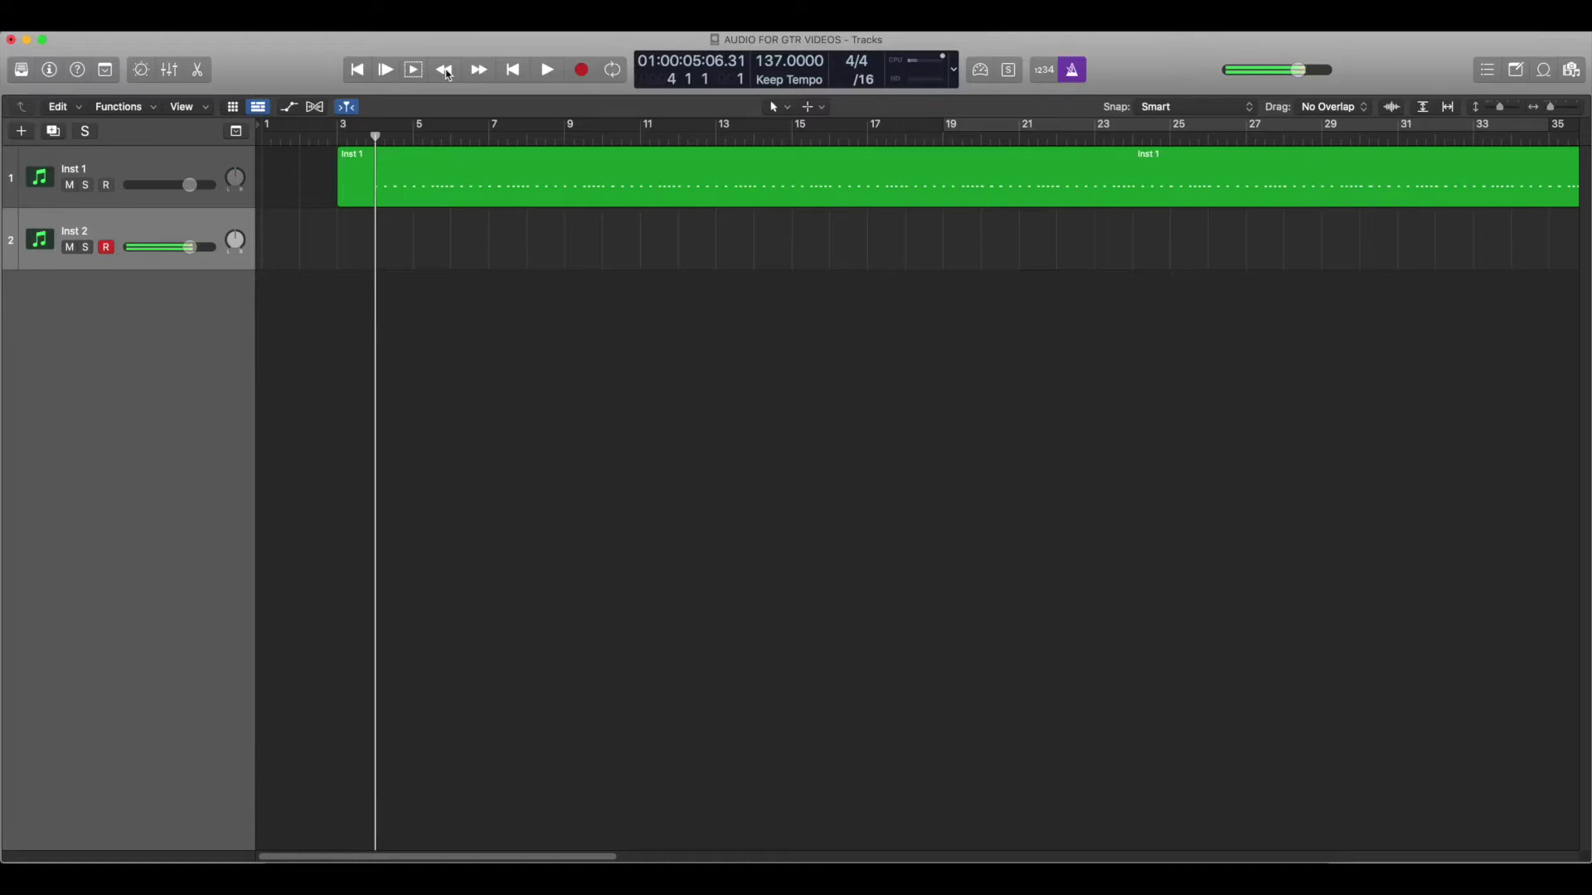
left_click(581, 72)
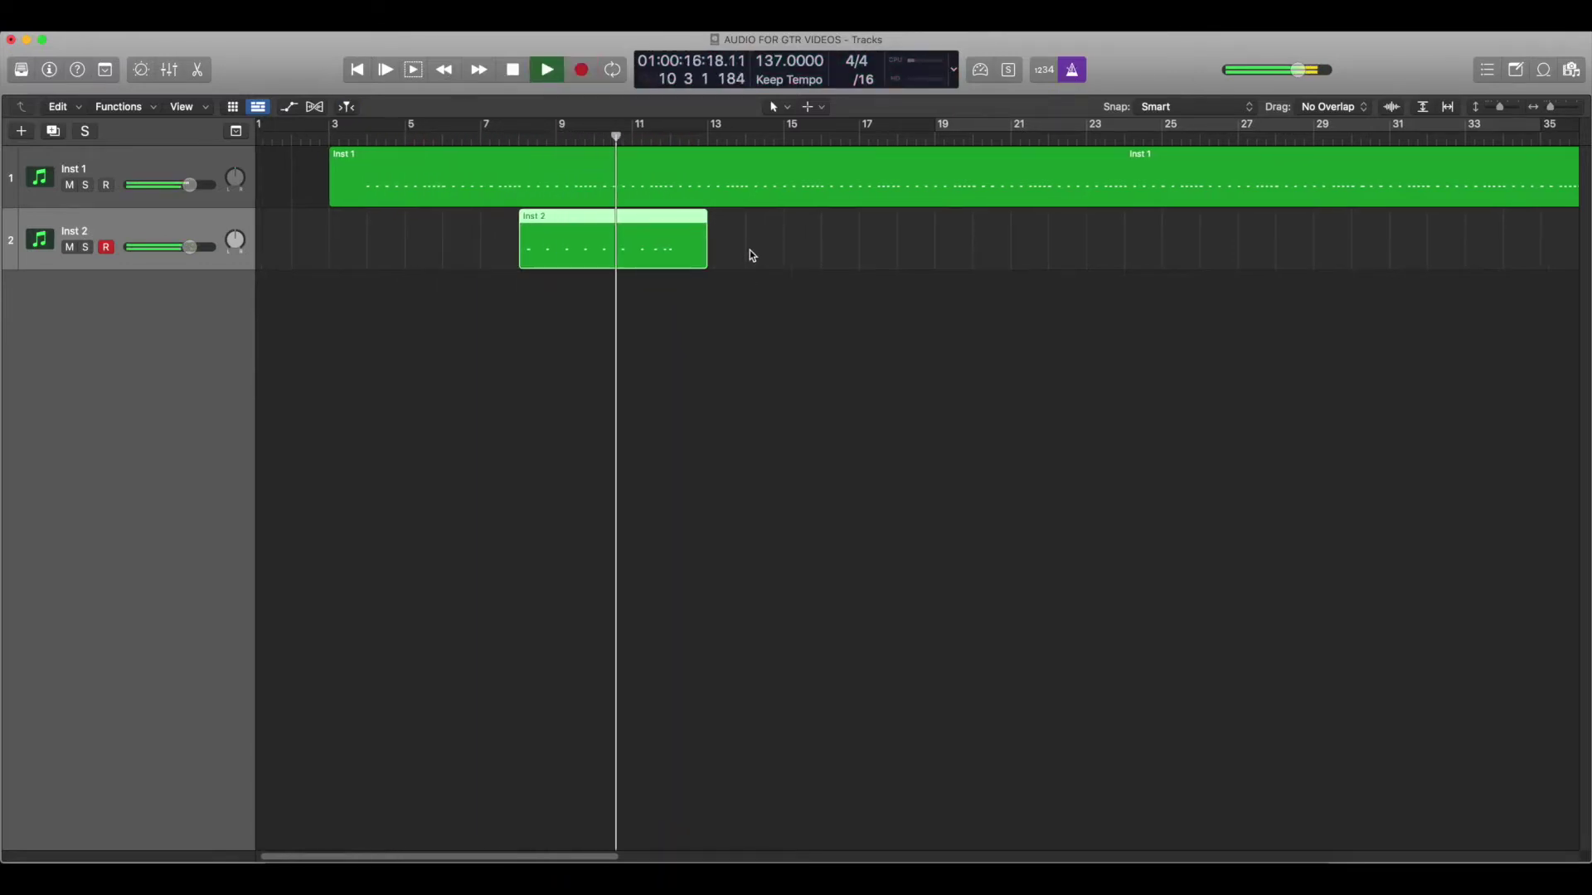
key("space")
key("BackSpace")
Step: Rewind the playhead and record a new Inst 2 take starting around bar 8
left_click(445, 72)
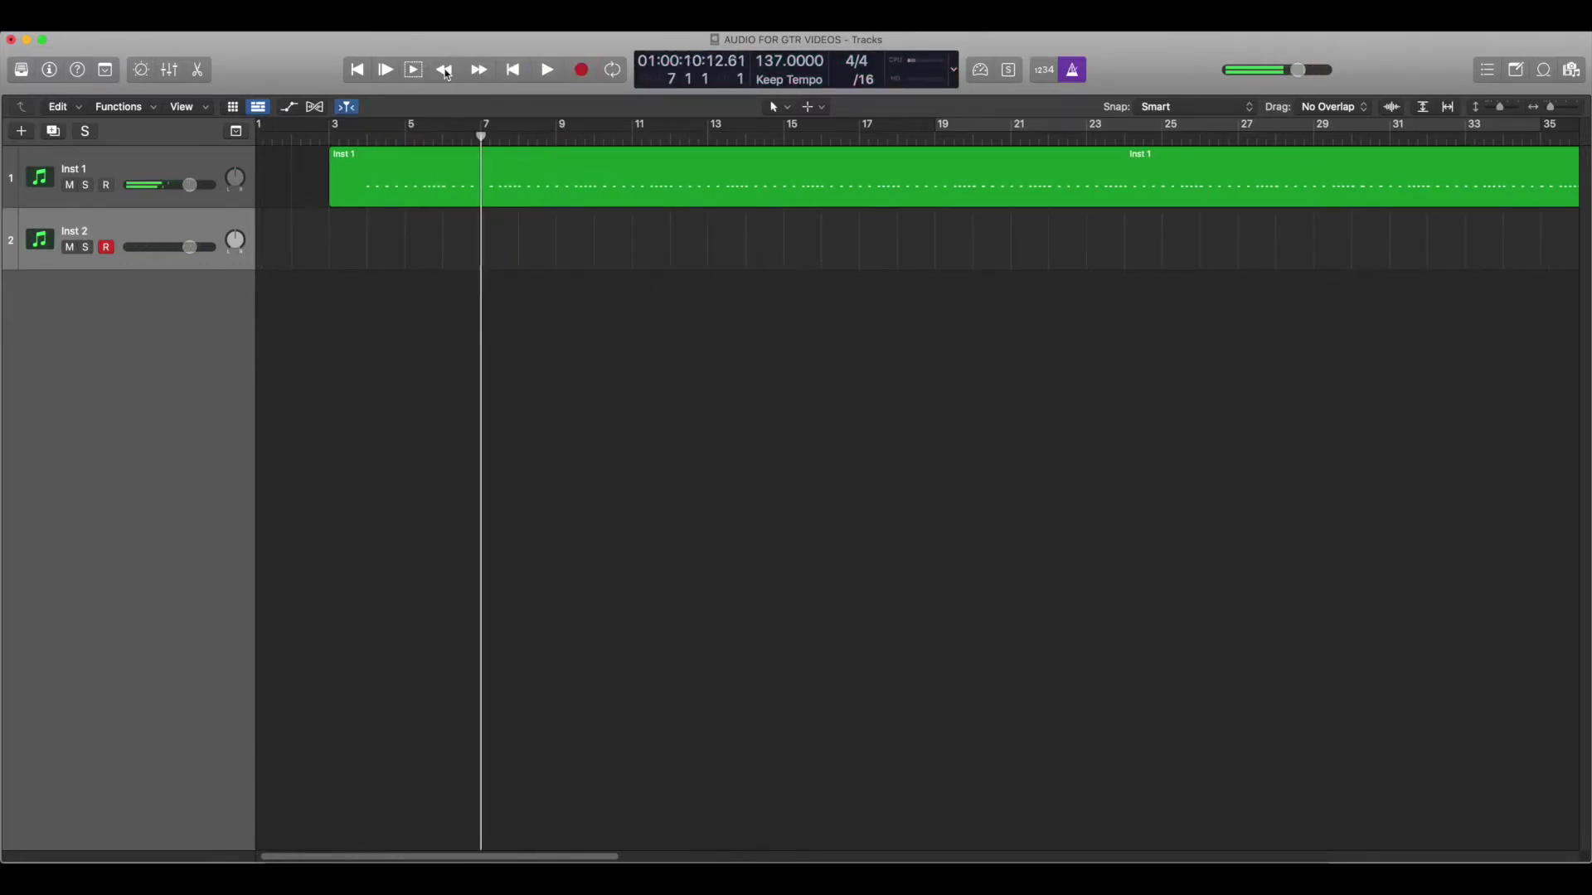
left_click(444, 71)
key("space")
key("space")
left_click(444, 71)
key("r")
key("space")
Step: Audition the new Inst 2 region and delete it
left_click(527, 139)
key("space")
scroll(519, 171, "right", 5)
scroll(523, 182, "left", 4)
left_click(474, 139)
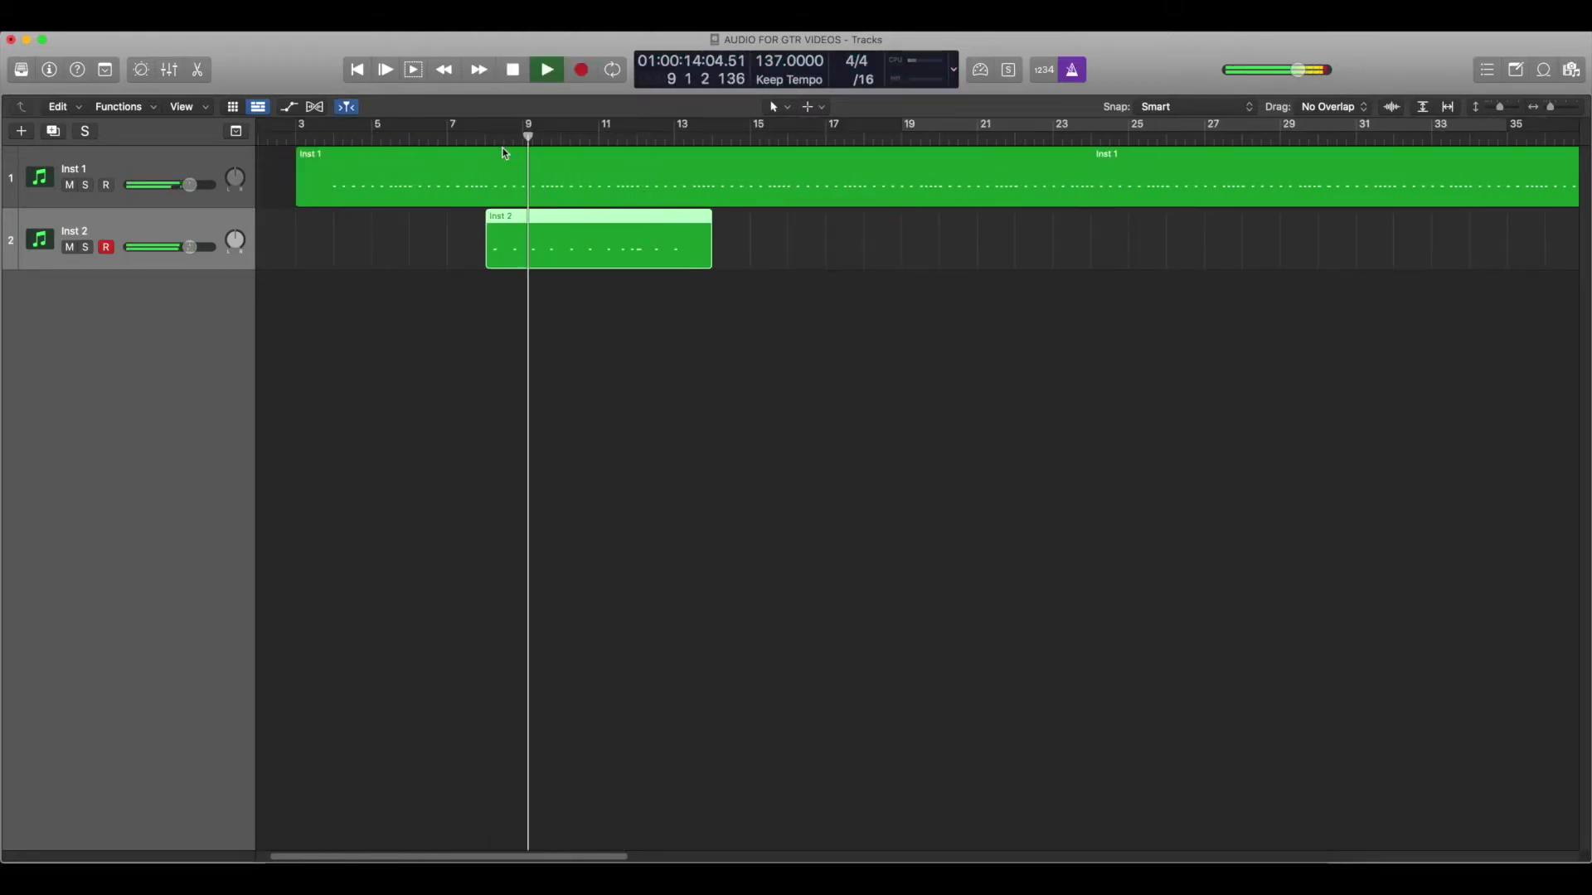
key("Delete")
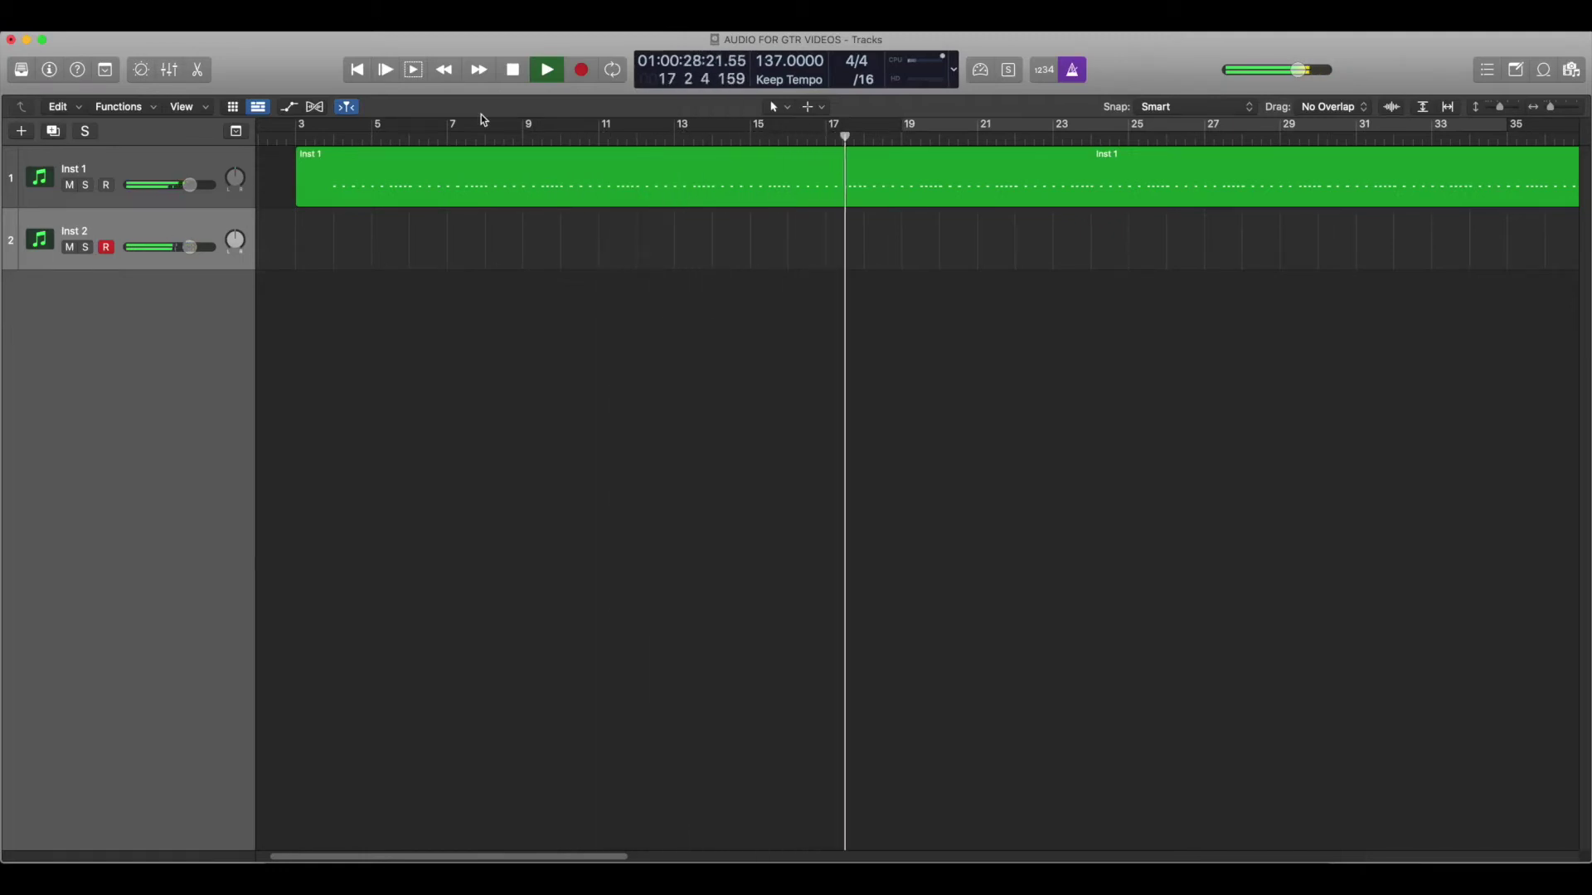
Step: Try recording the Inst 2 part with the playhead set at bar 5 and undo the take
key("space")
scroll(414, 138, "left", 1)
left_click(413, 139)
left_click(581, 71)
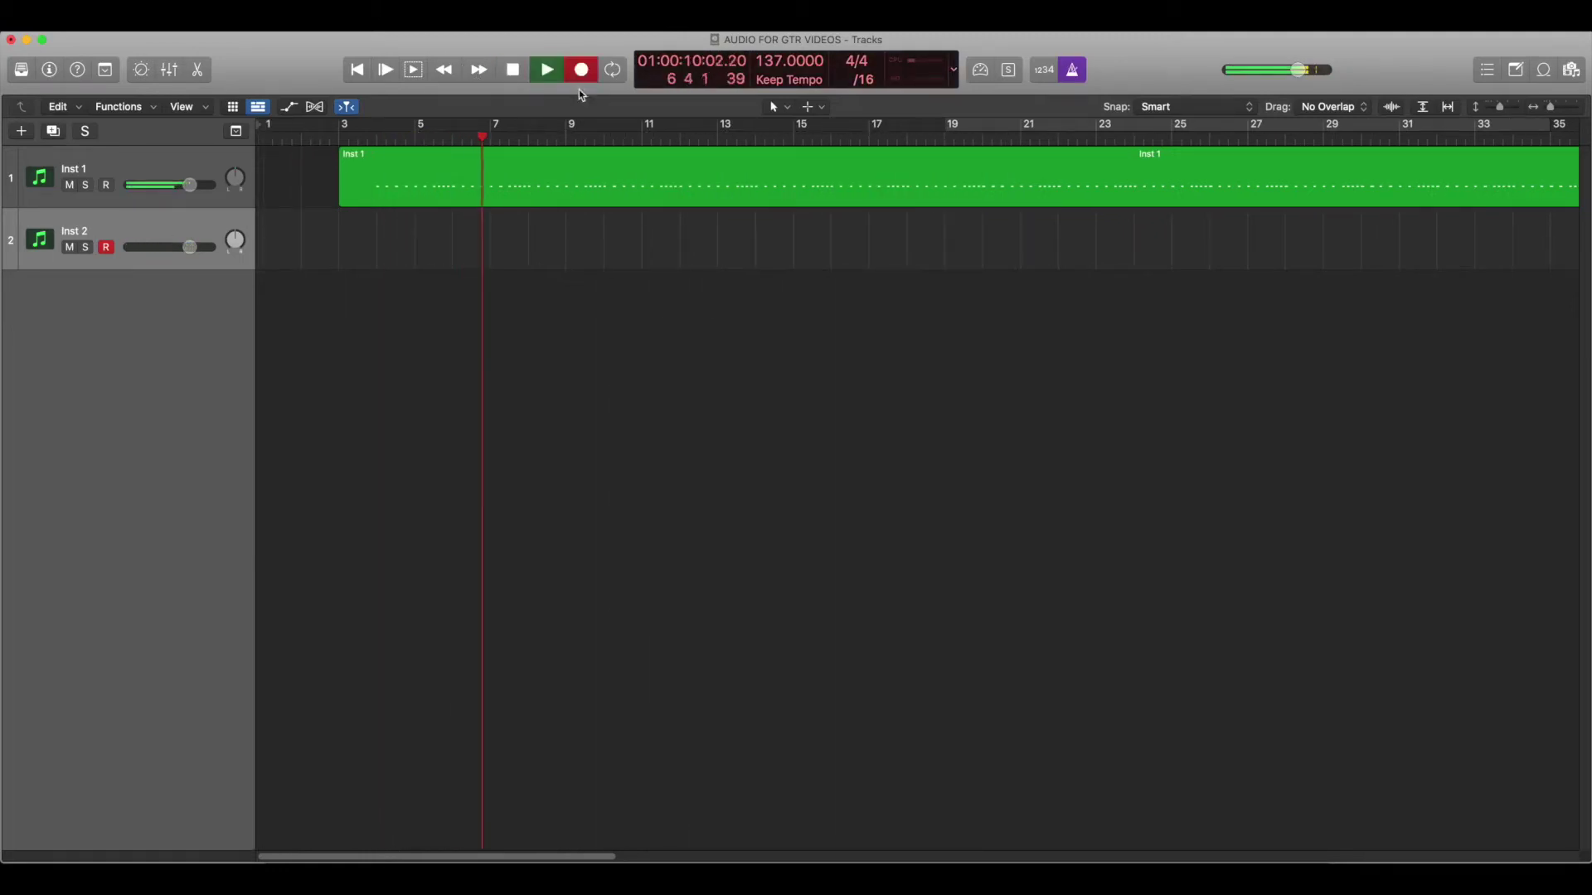
key("space")
key("super+z")
Step: Record the drum part on the Inst 2 track from around bar 8 and show the region's inspector
key("space")
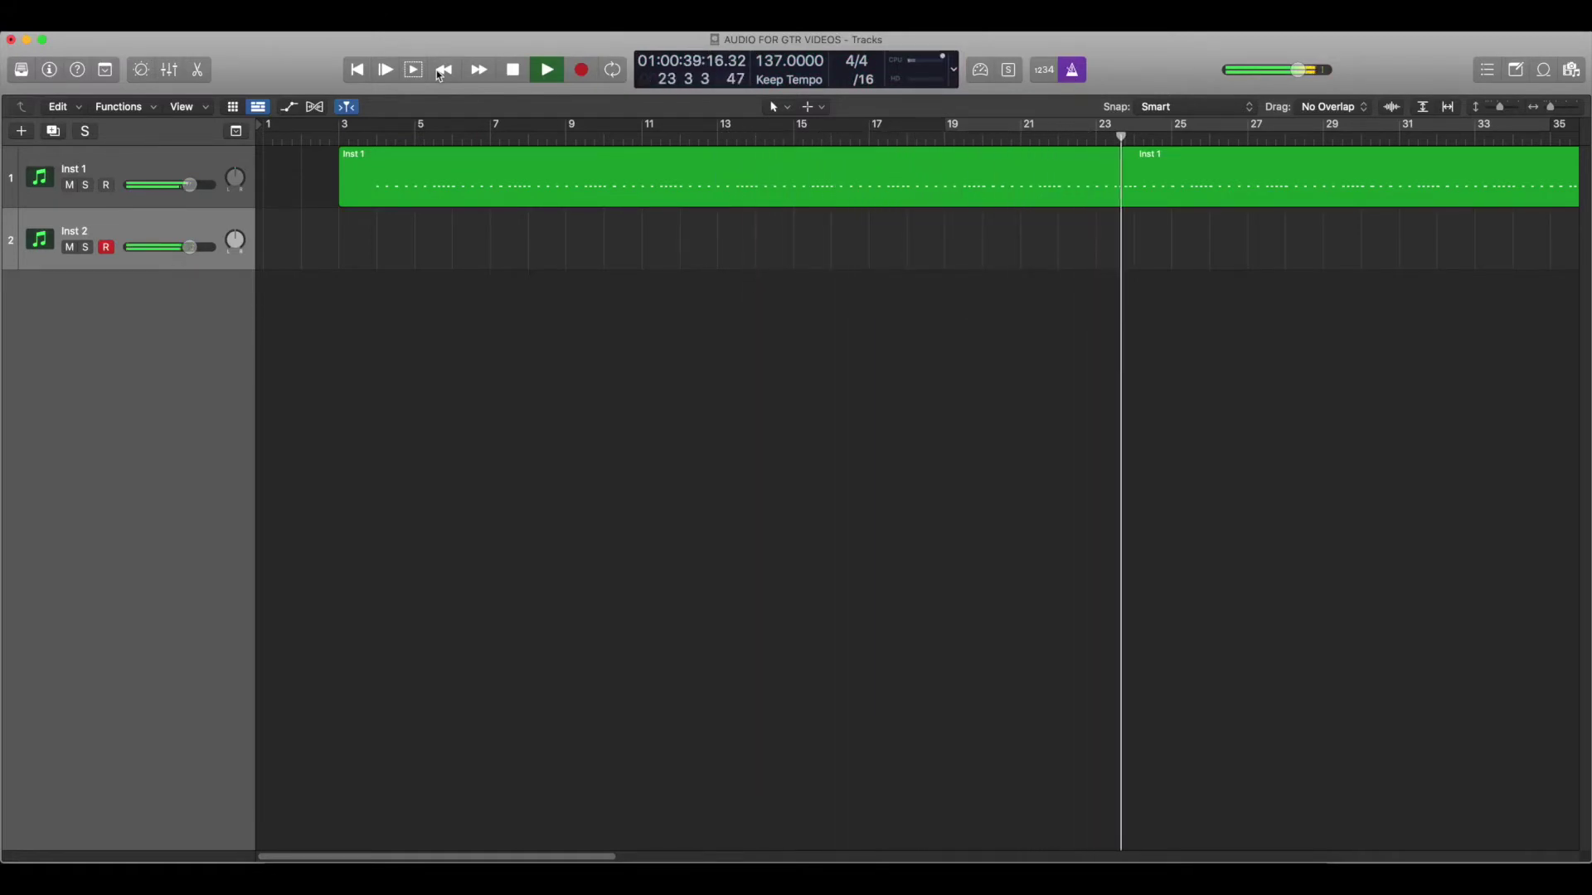
left_click(580, 72)
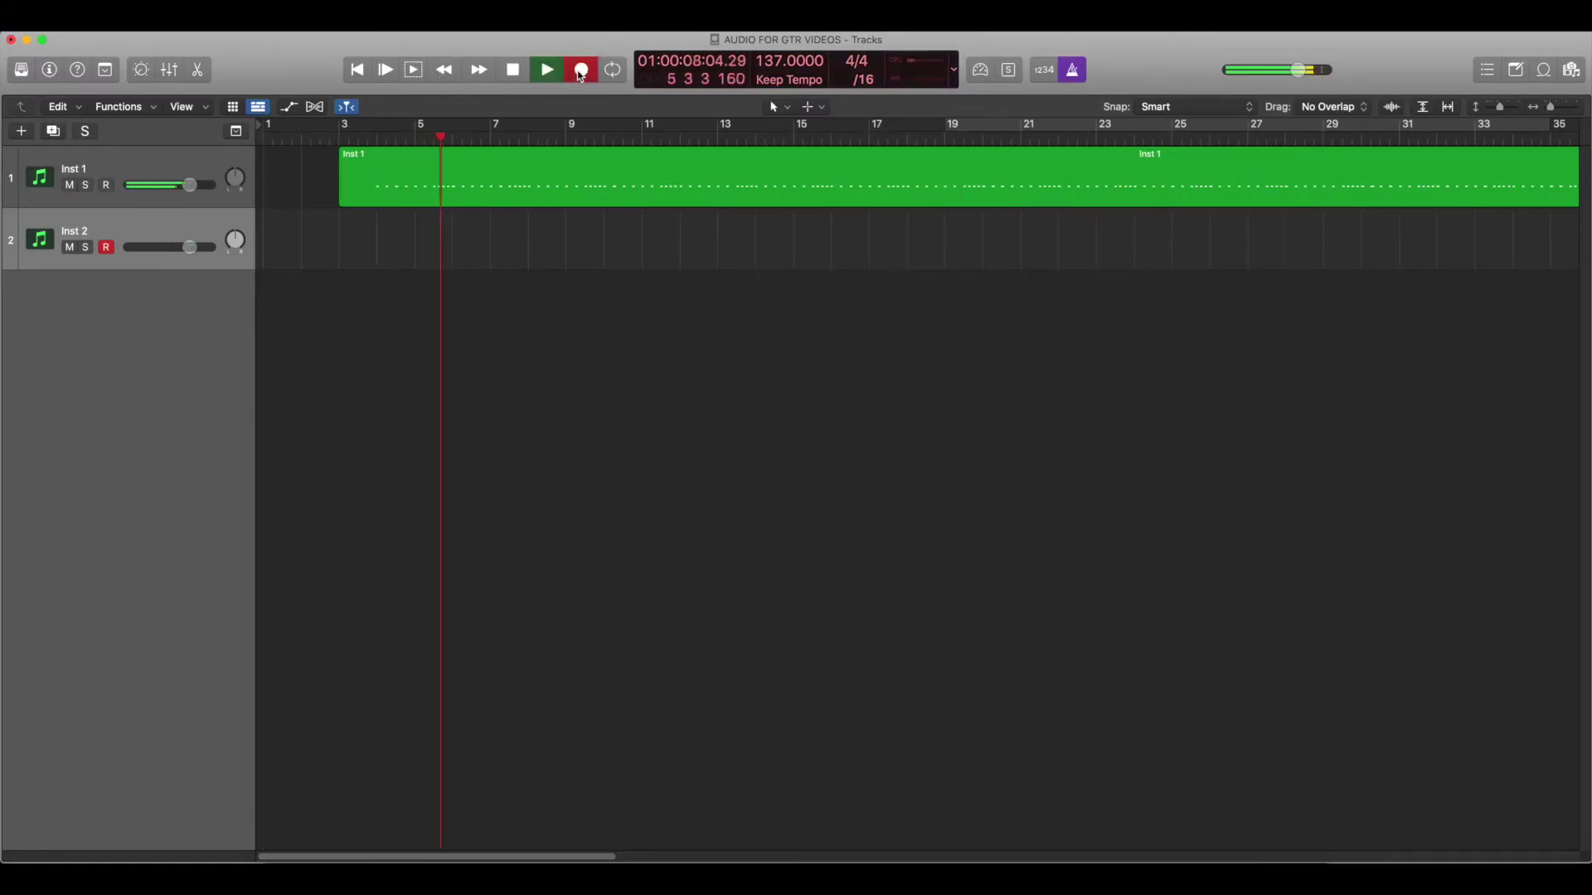
key("space")
key("i")
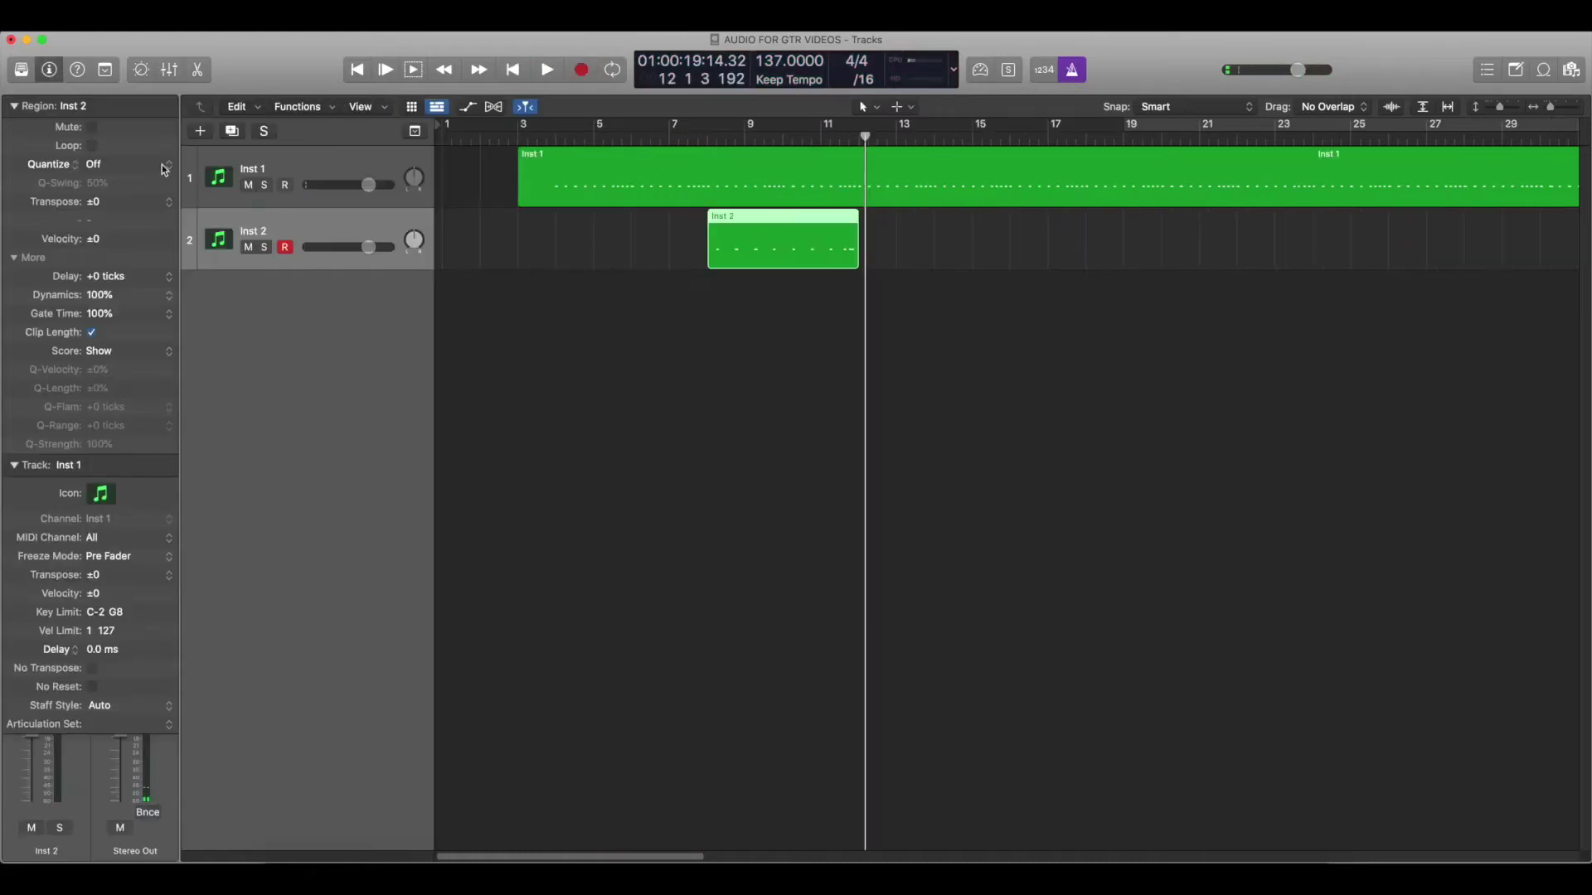
Step: Apply a quantize value to the Inst 2 region and play it back while inspecting its notes in the piano roll
left_click(136, 165)
left_click(116, 237)
key("p")
key("shift+space")
key("space")
left_click_drag(1560, 318, 1565, 319)
left_click(727, 357)
key("space")
key("space")
Step: Choose another quantize value for the Inst 2 region and audition the result
left_click(169, 165)
left_click(166, 183)
left_click(726, 357)
key("space")
key("p")
key("space")
scroll(726, 237, "right", 3)
Step: Loop the Inst 2 region to the end of Inst 1 and duplicate the track for the next drum part
left_click_drag(659, 216, 1358, 221)
scroll(1357, 221, "left", 10)
key("i")
key("Return")
left_click(54, 132)
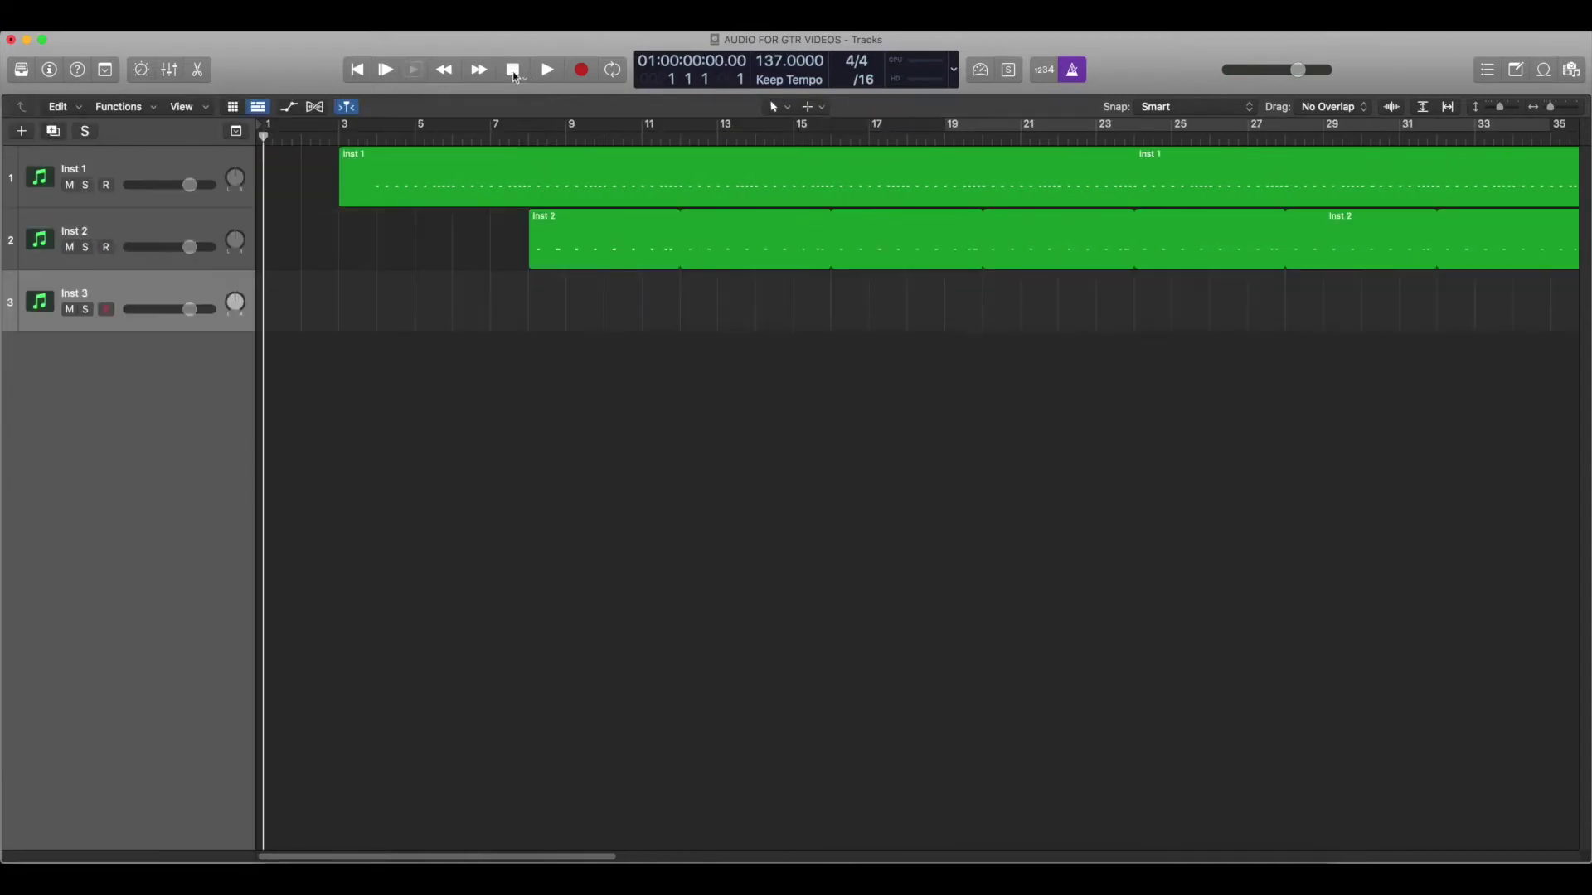
Step: Play the arrangement from bar 8 and rehearse the next drum part on the Inst 3 track
left_click(529, 140)
key("space")
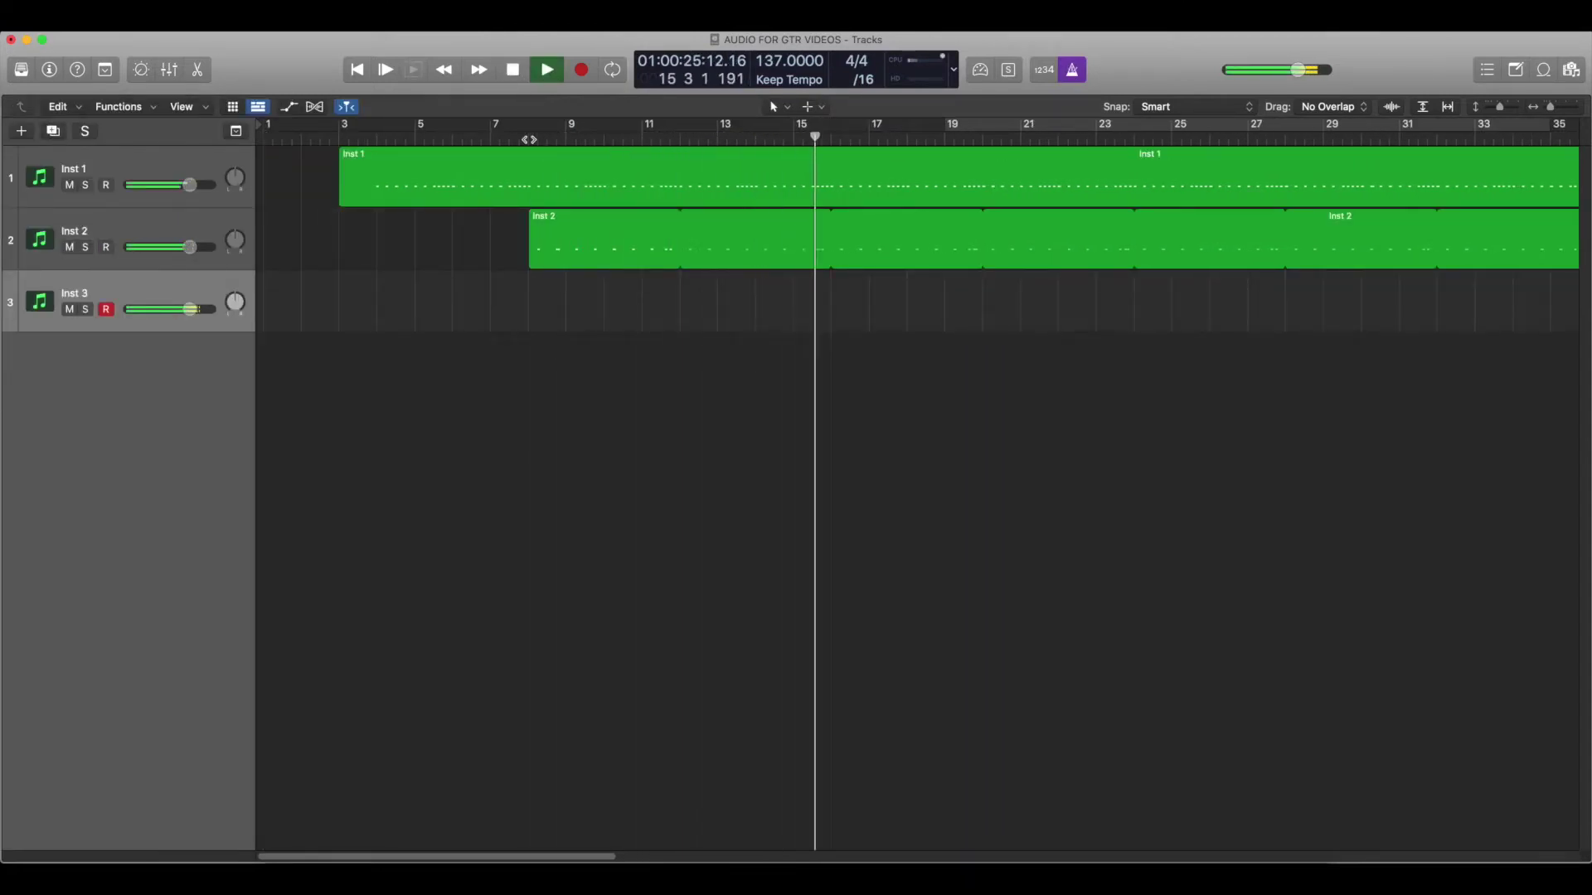
key("space")
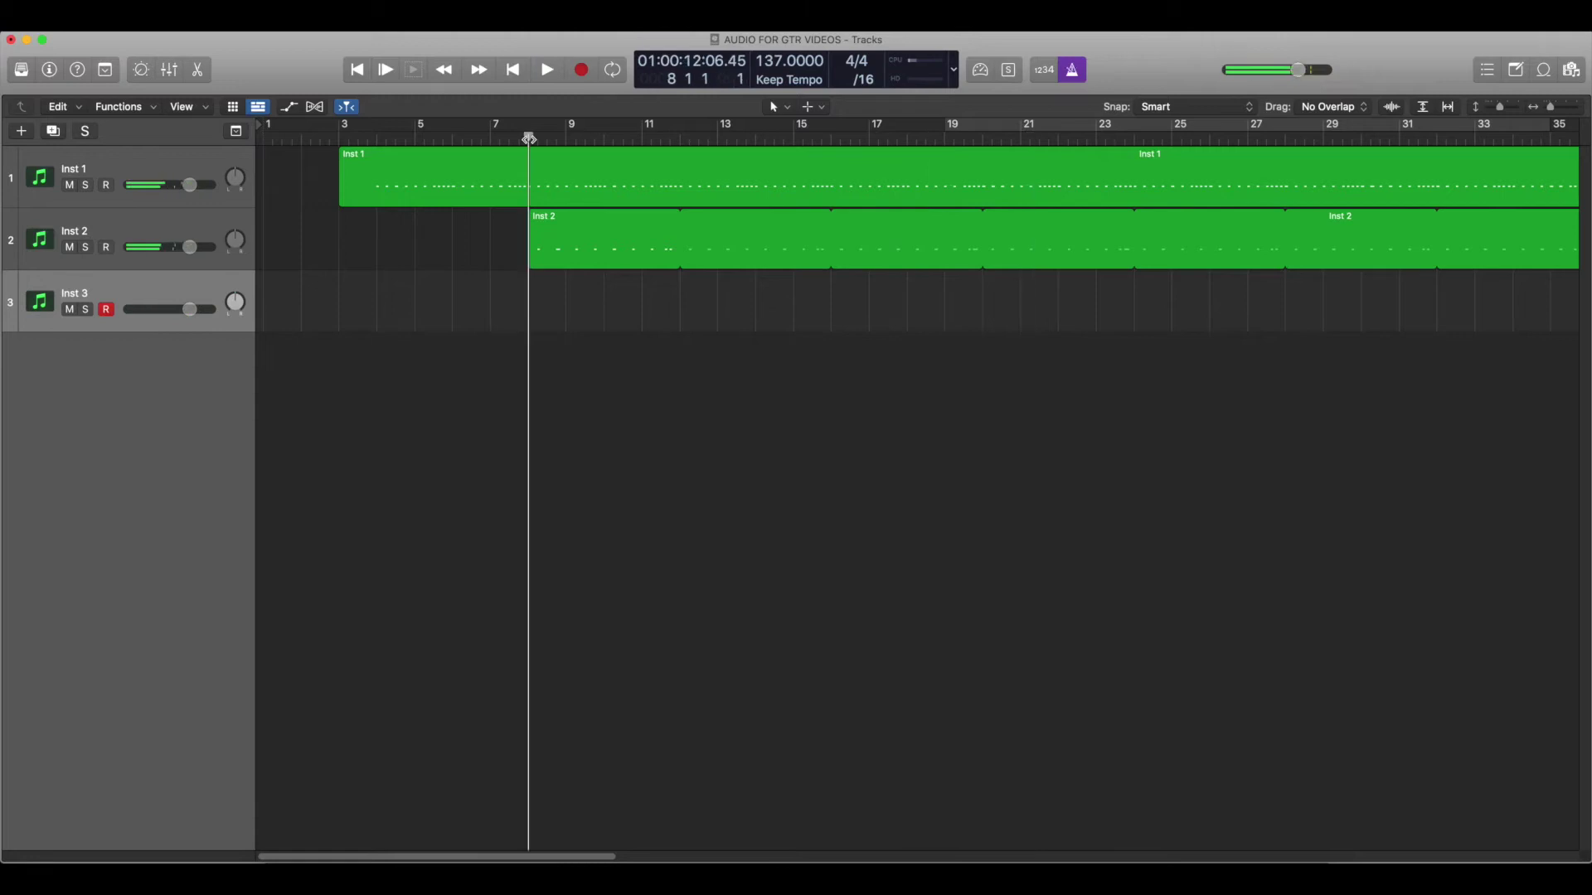
key("space")
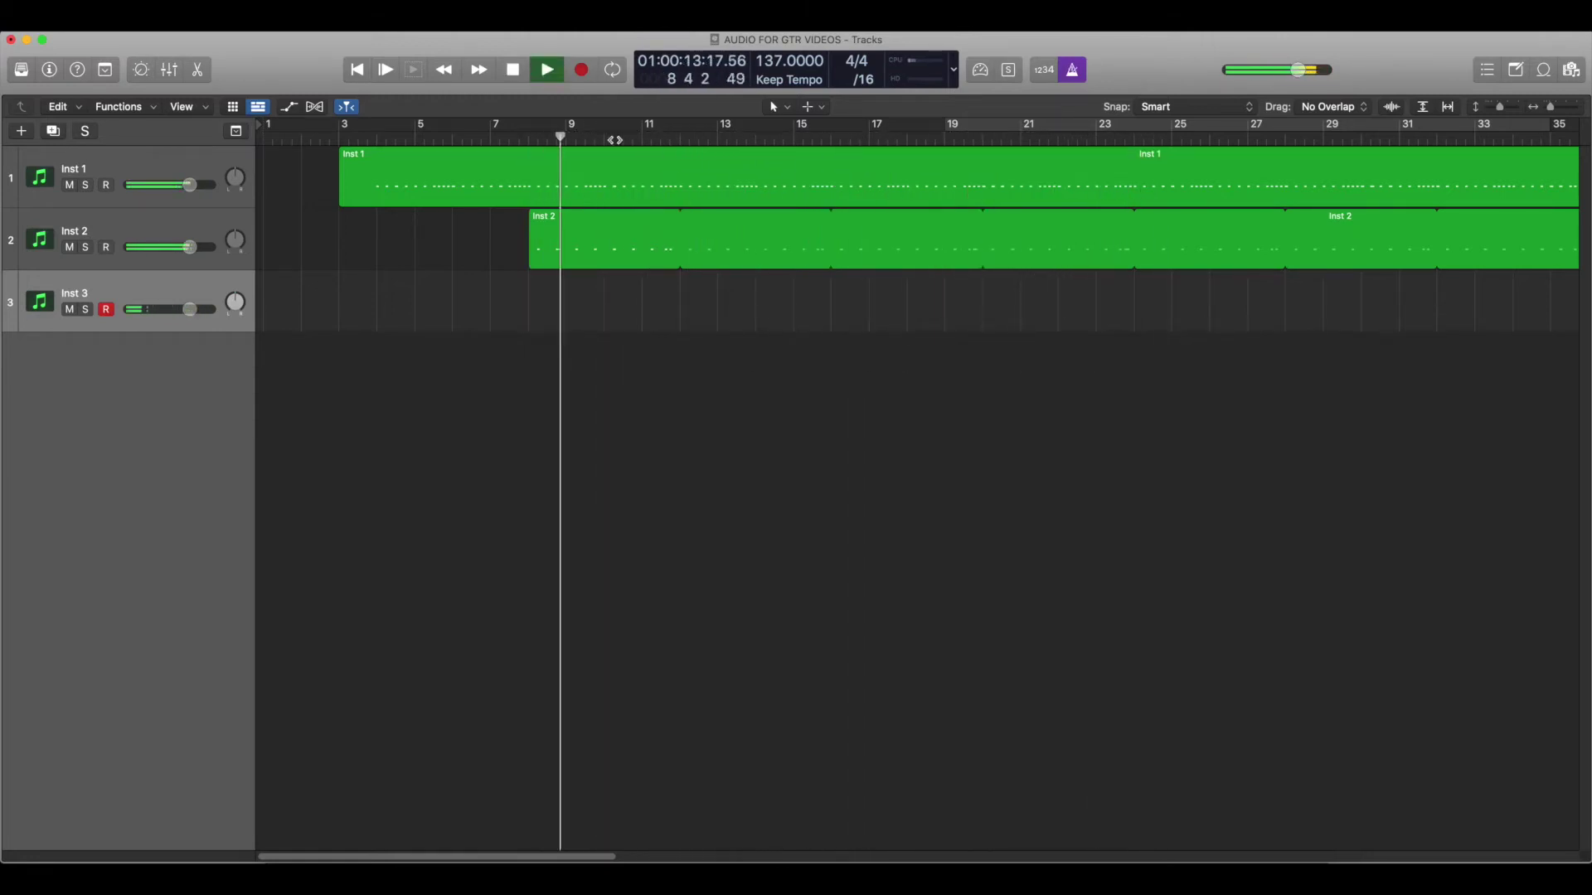
key("space")
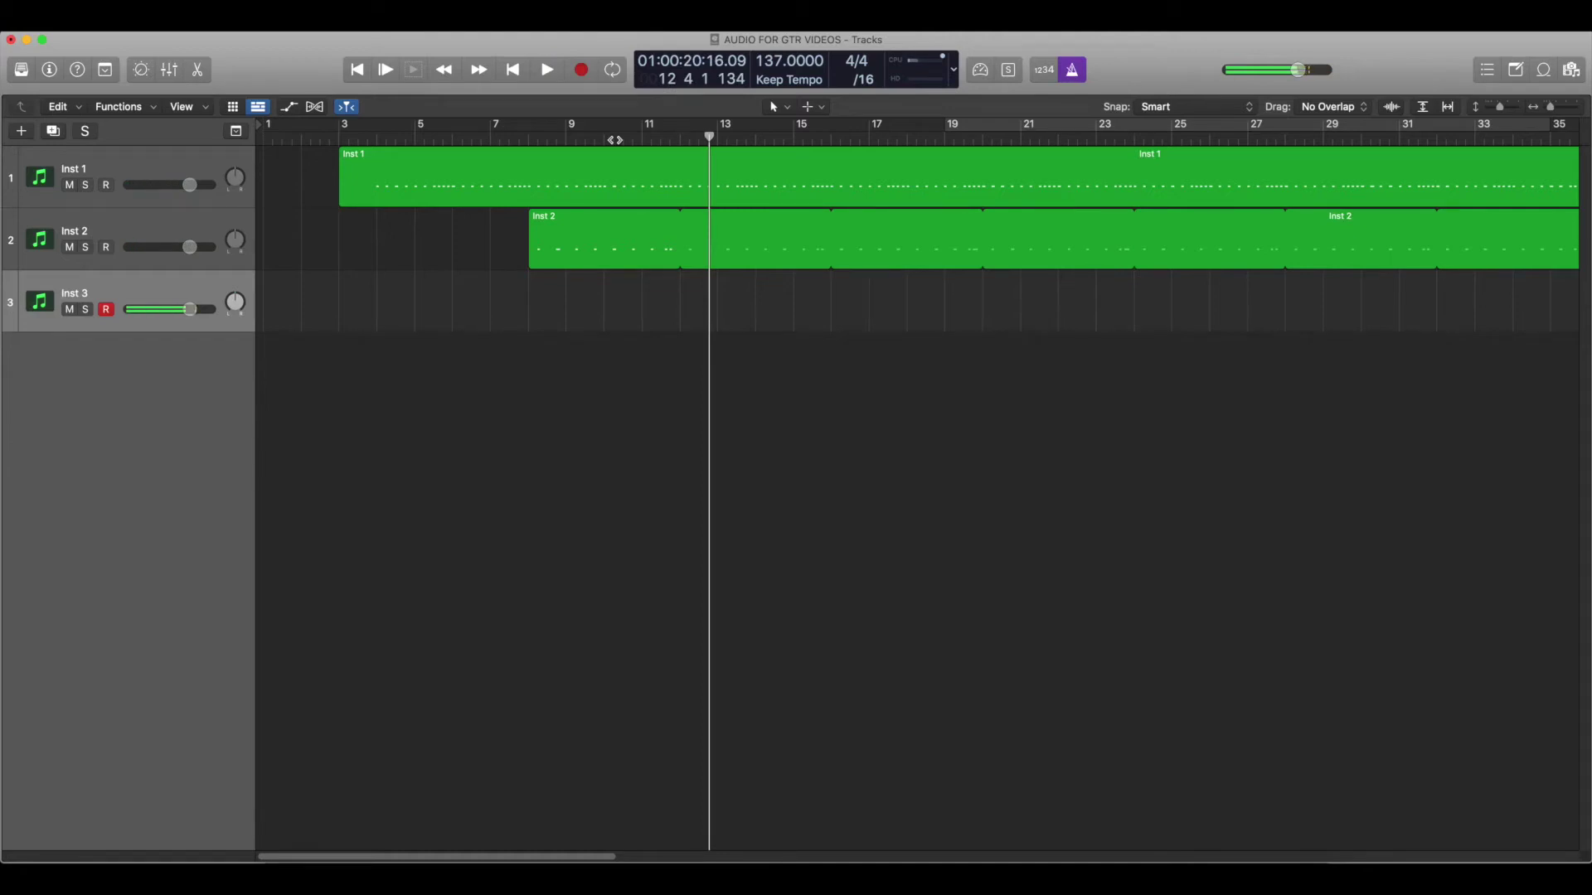
key("space")
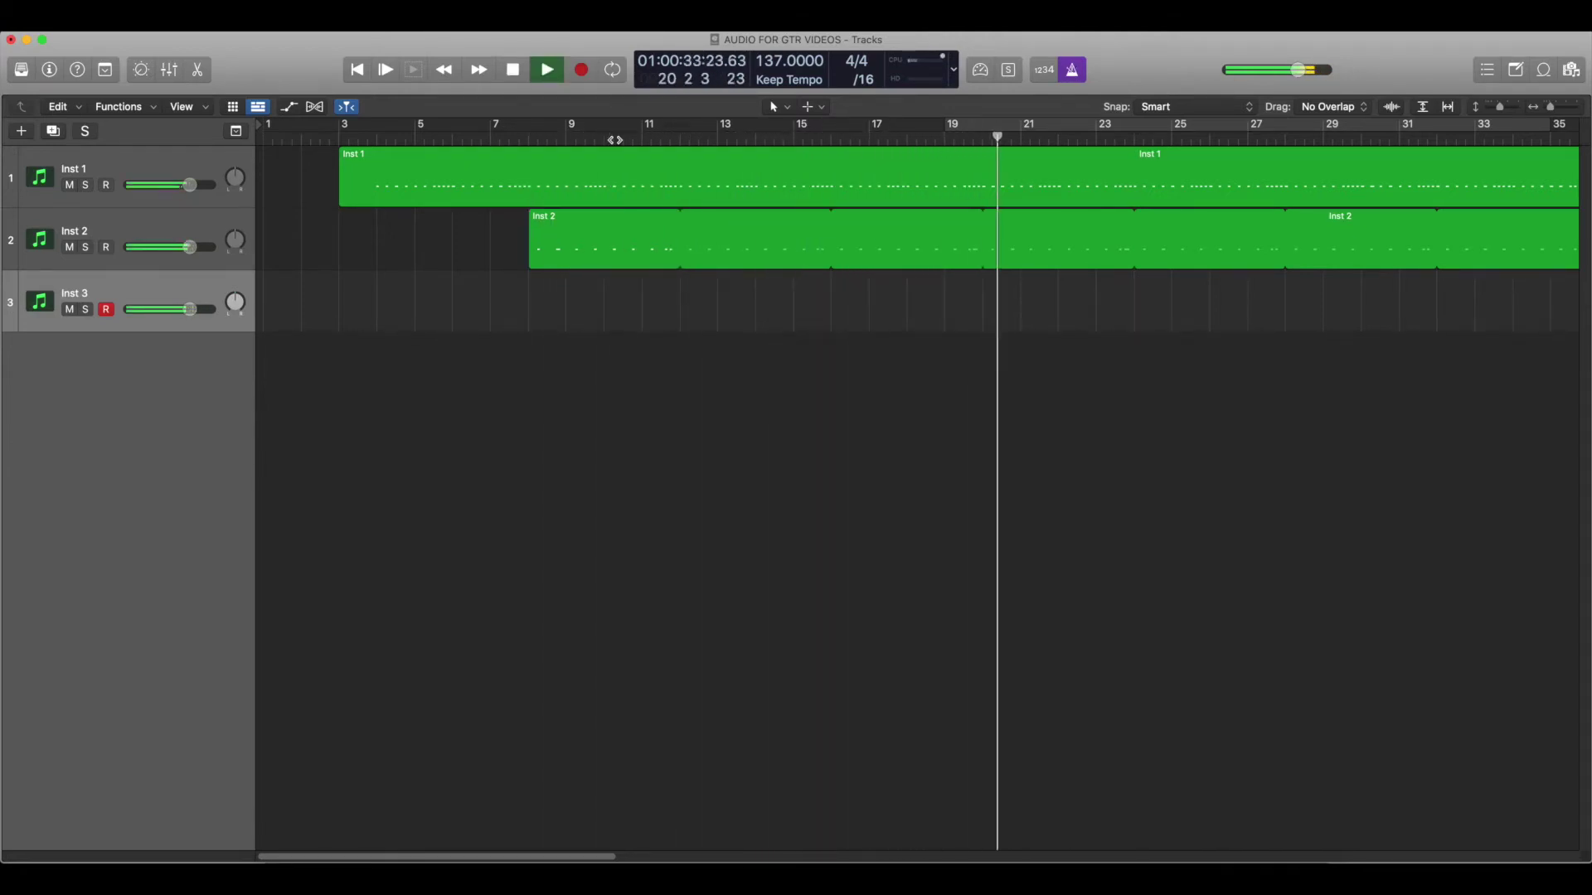
Step: Record the drum part on Inst 3 from bar 12 to bar 16 and show it in the piano roll
left_click(580, 71)
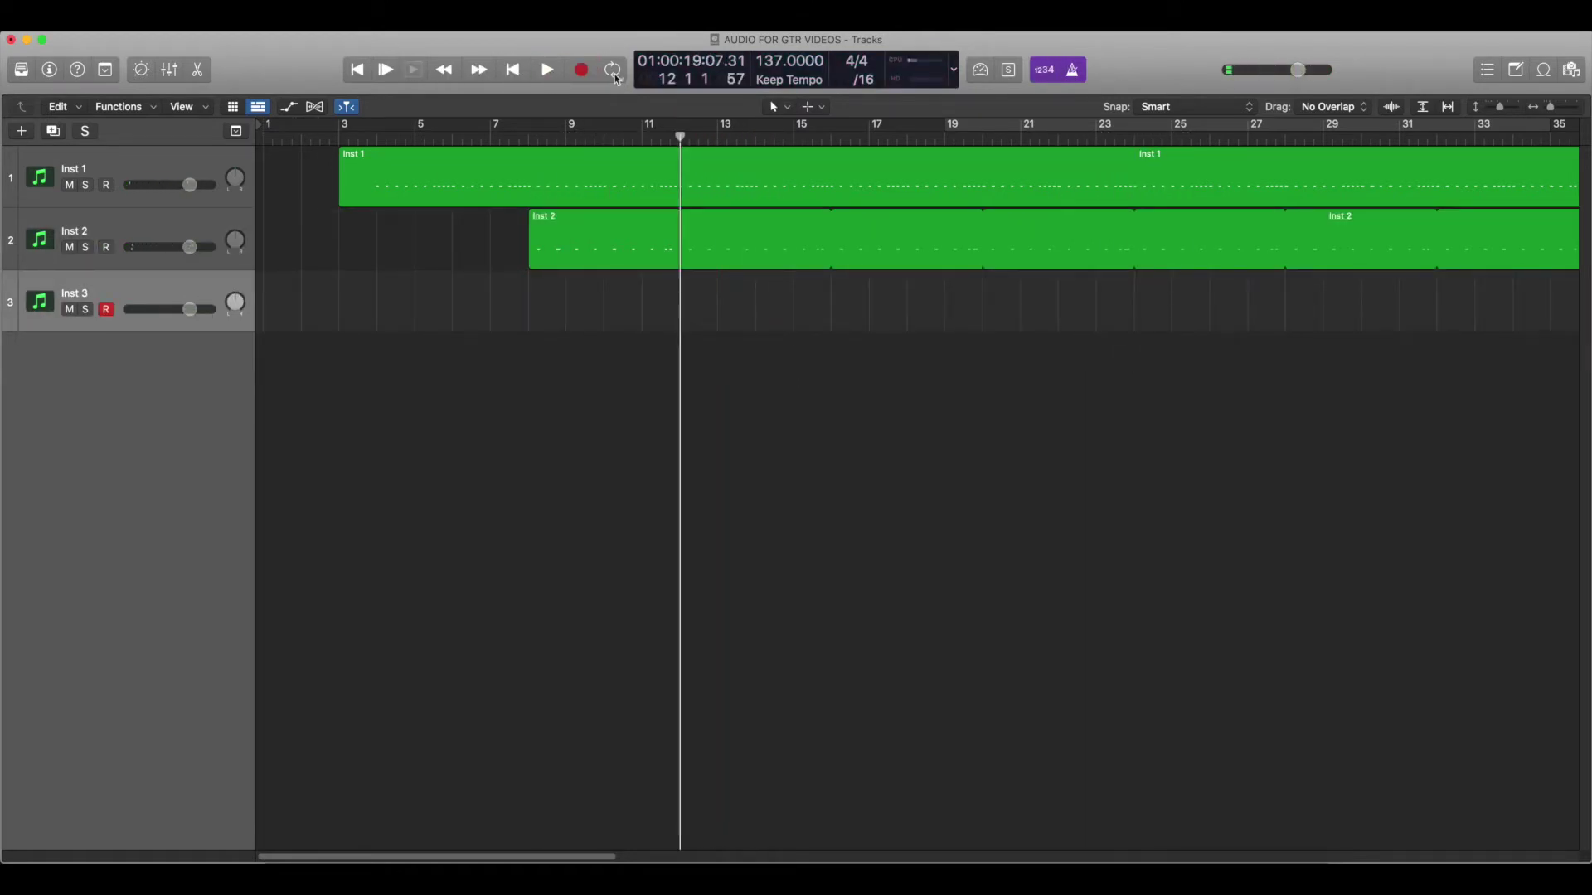
key("t")
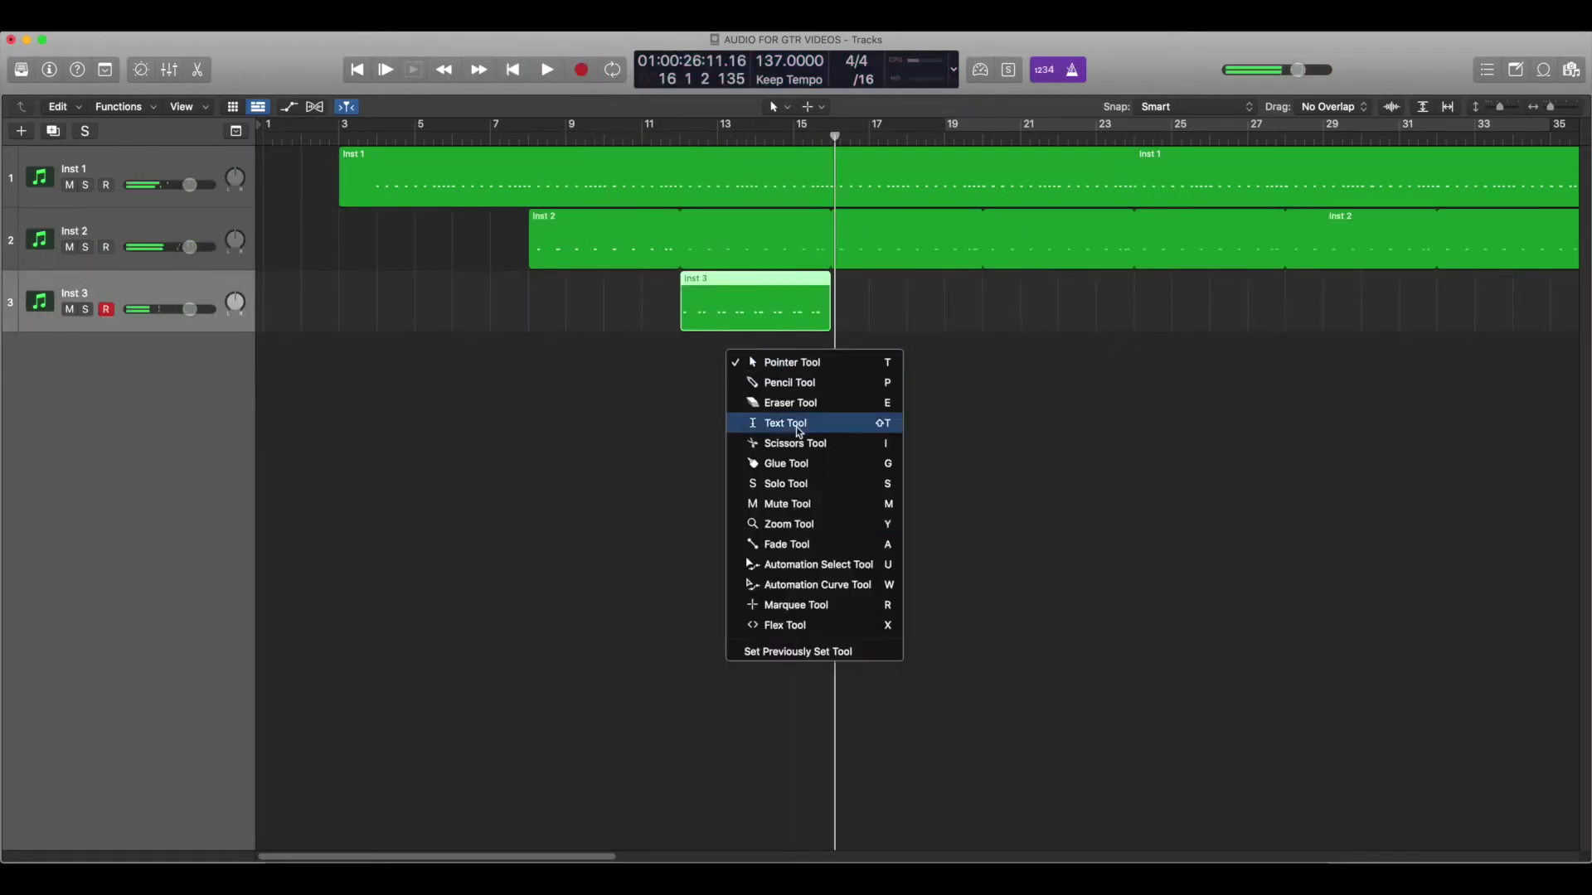
key("Escape")
key("e")
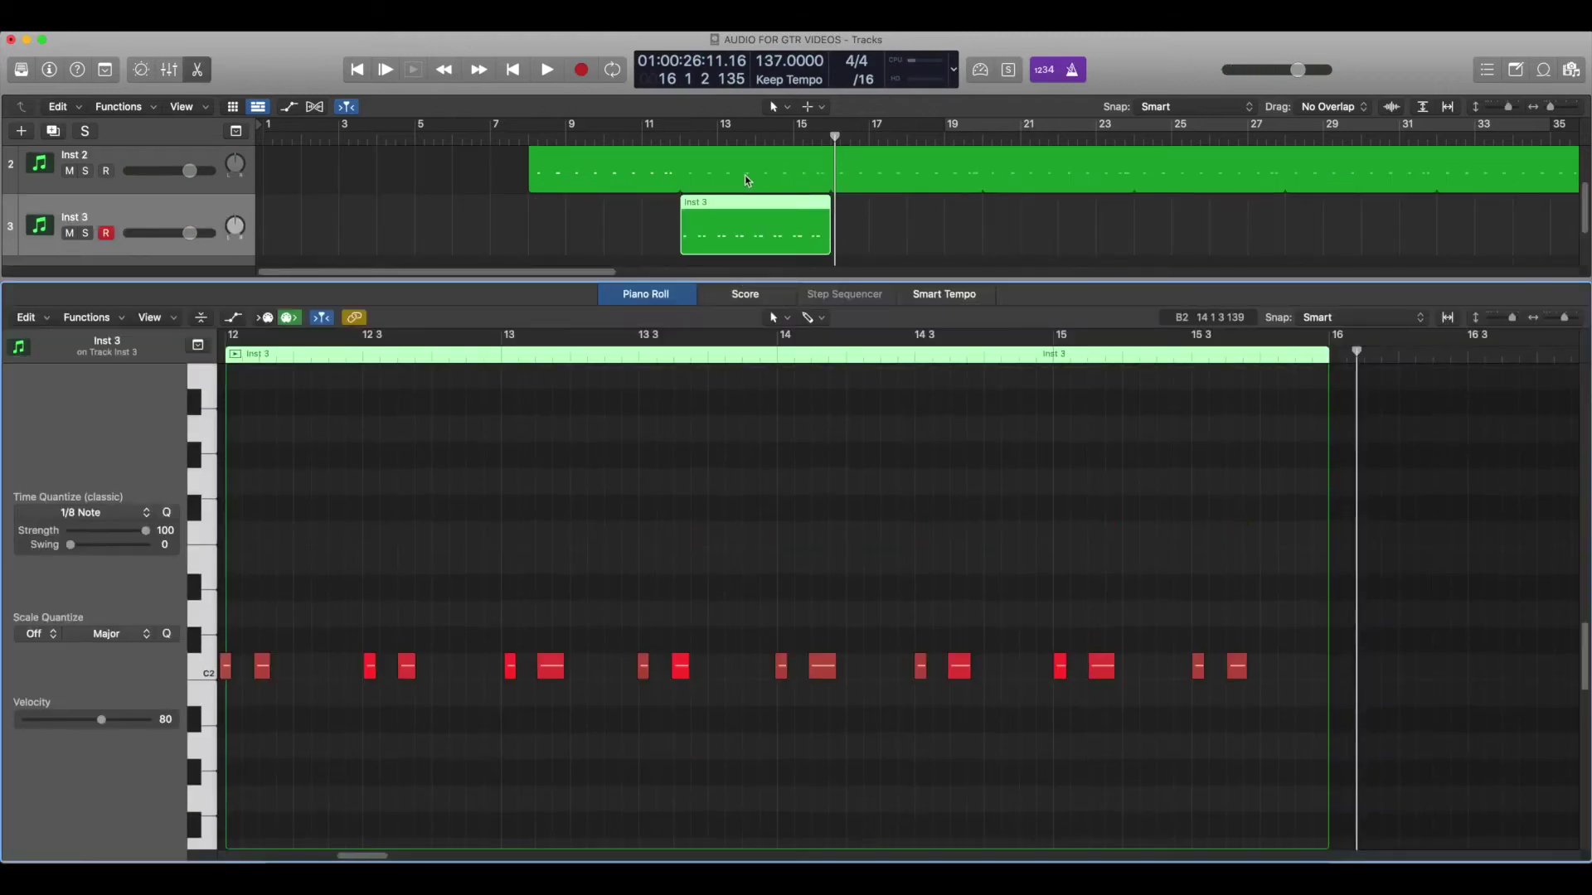
Step: Audition the Inst 2 and Inst 3 regions together and undo the accidental change to Inst 2's loop length
left_click(745, 176)
left_click(768, 226)
left_click_drag(915, 179, 722, 239)
scroll(793, 401, "right", 4)
key("e")
left_click(833, 293)
key("space")
scroll(892, 285, "right", 5)
key("space")
left_click(158, 25)
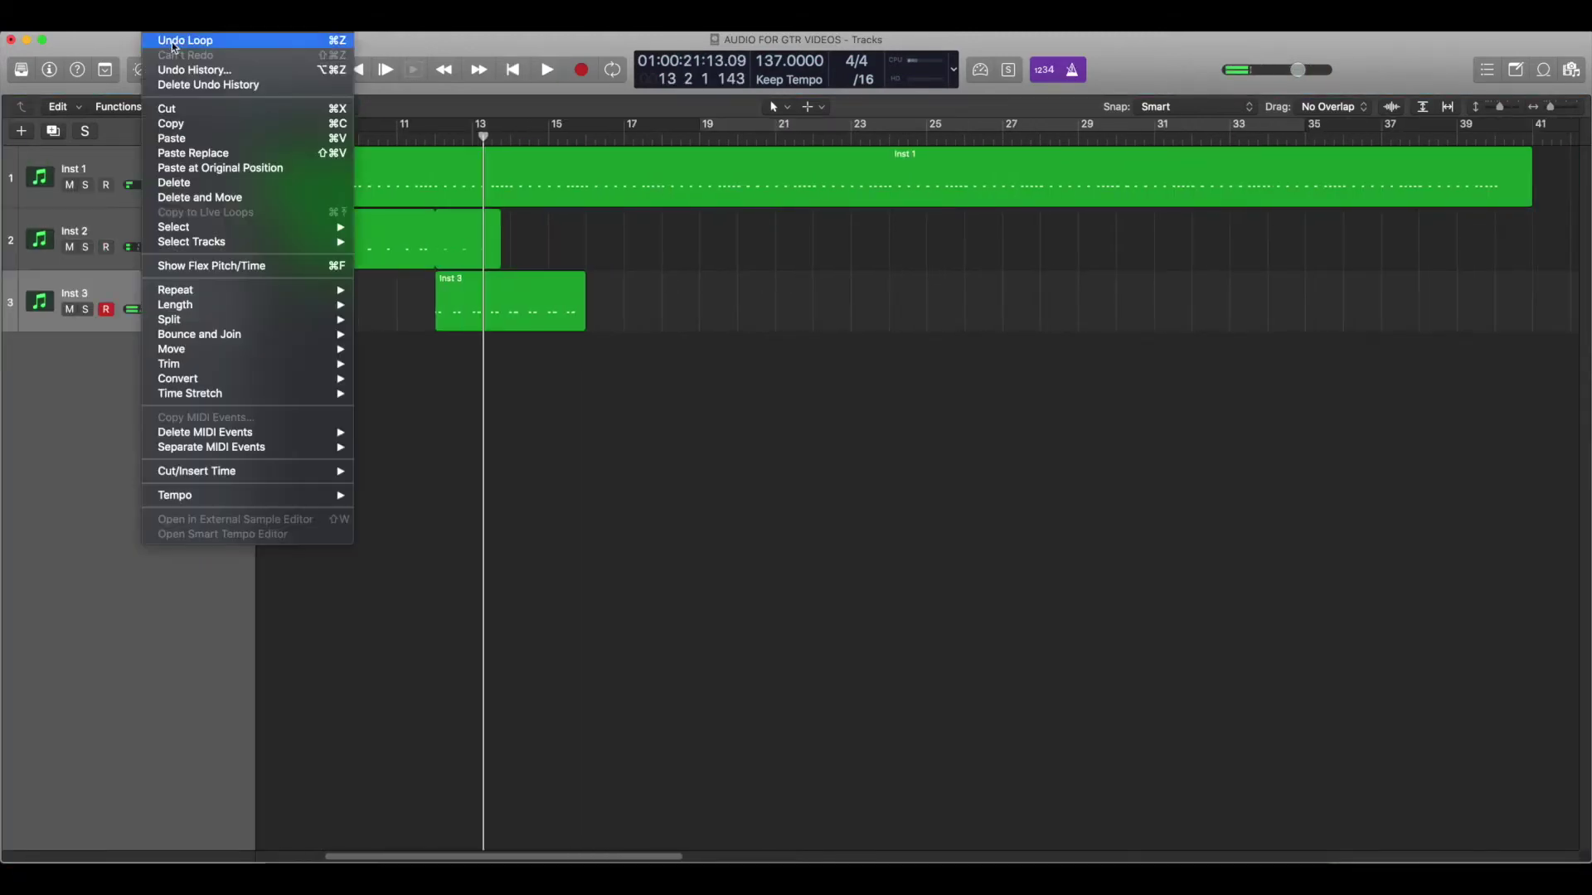
left_click(174, 40)
Step: View the Inst 2 and Inst 3 notes together and add a C2 note just before bar 16 in Inst 3
key("e")
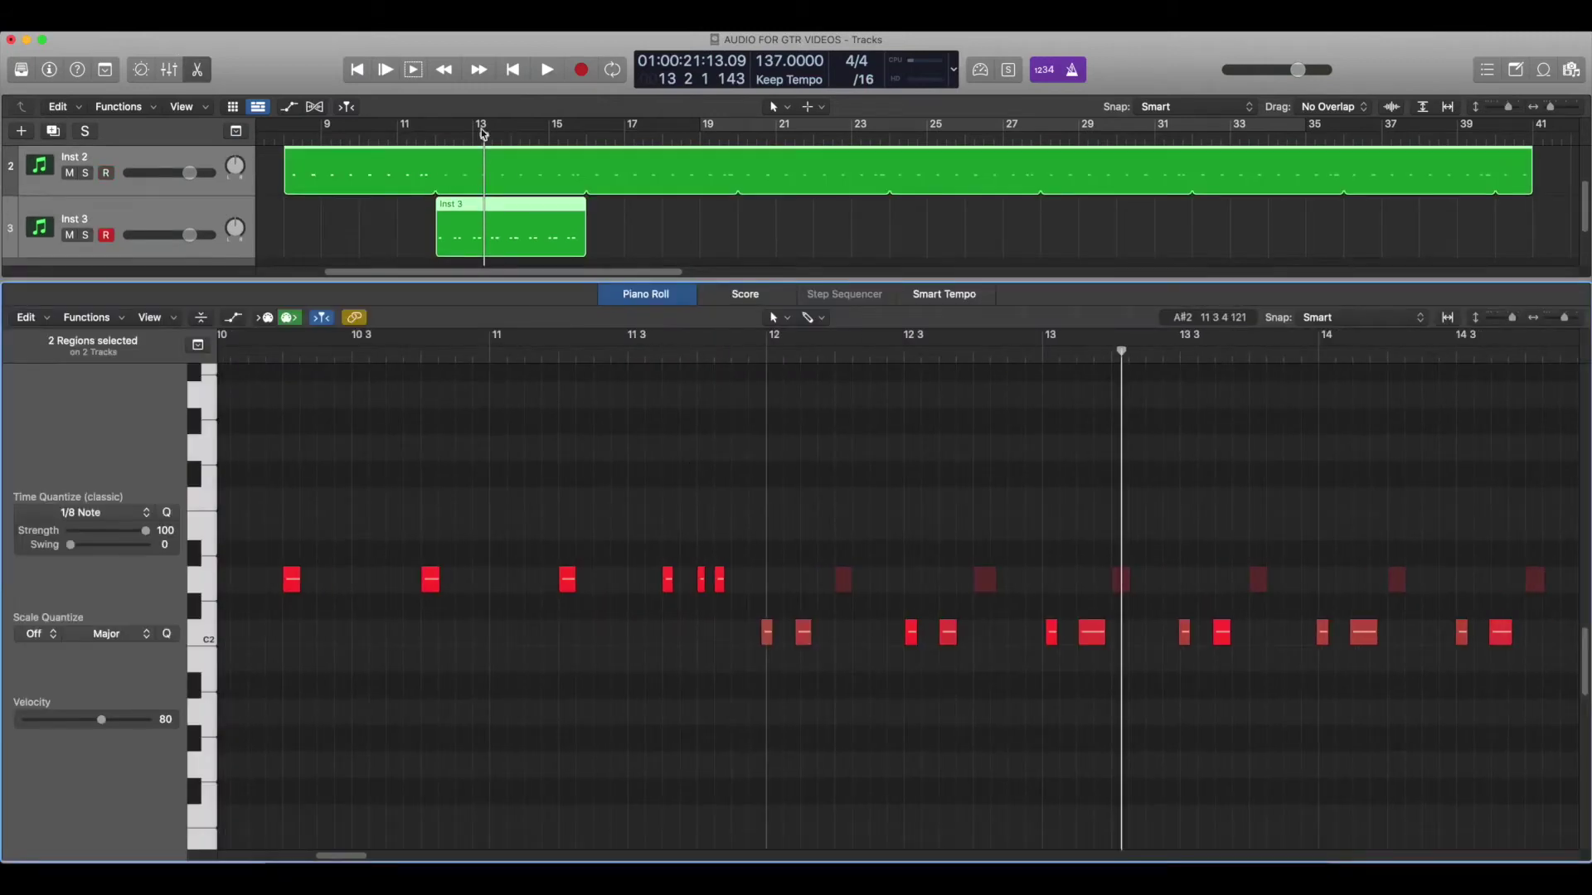
key("space")
scroll(814, 585, "right", 1)
key("space")
left_click_drag(650, 632, 756, 633)
key("space")
key("space")
Step: Play the edited Inst 3 ending several times from about bar 14 to check the transition
left_click(516, 137)
key("space")
left_click(511, 137)
key("space")
left_click(514, 138)
key("space")
Step: Loop the Inst 3 region to bar 41 and audition the drum parts with its notes shown
key("e")
left_click_drag(586, 278, 1532, 280)
key("e")
left_click(704, 181)
left_click(704, 238)
scroll(704, 381, "up", 2)
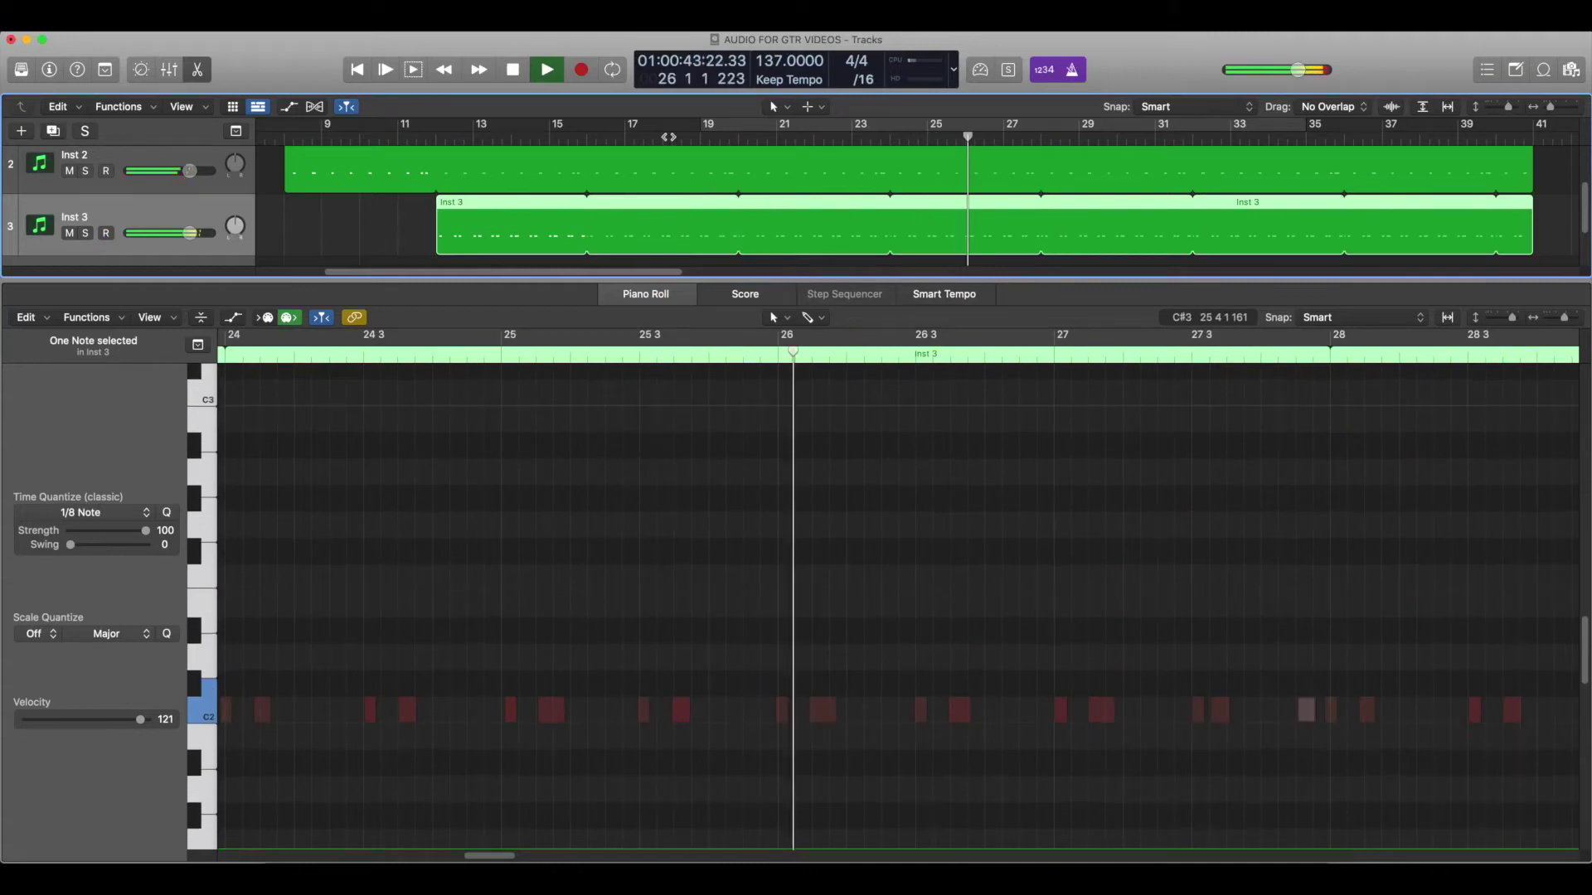
left_click(682, 137)
left_click(436, 137)
left_click_drag(1553, 241, 1481, 184)
scroll(854, 542, "down", 2)
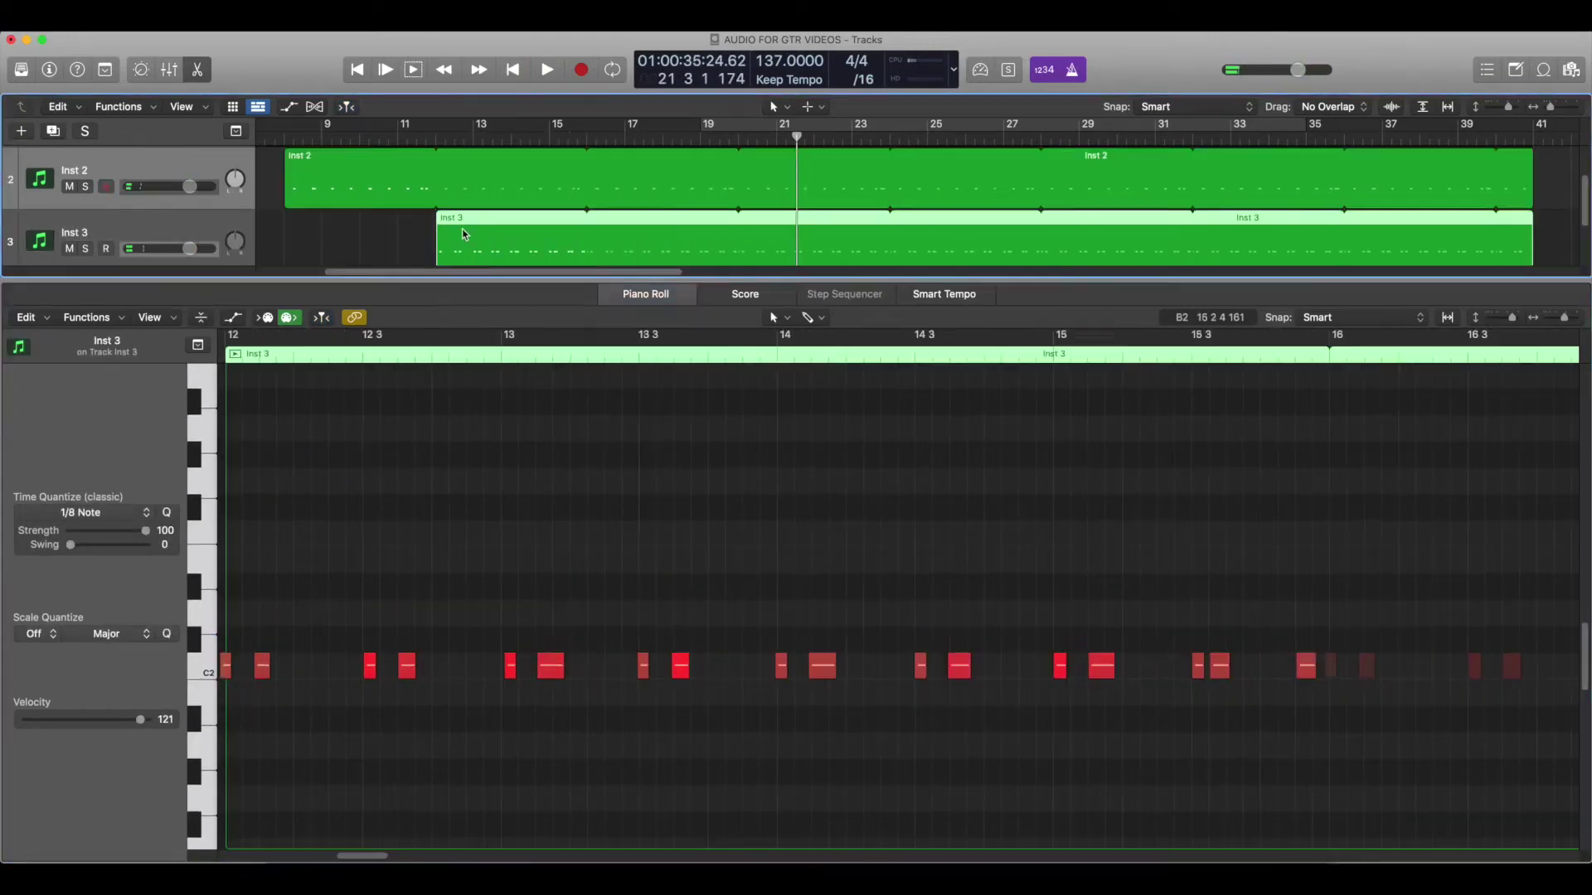
Step: Quantize the Inst 3 region to 1/16 Note and play it back from around bar 12
left_click(532, 666)
key("space")
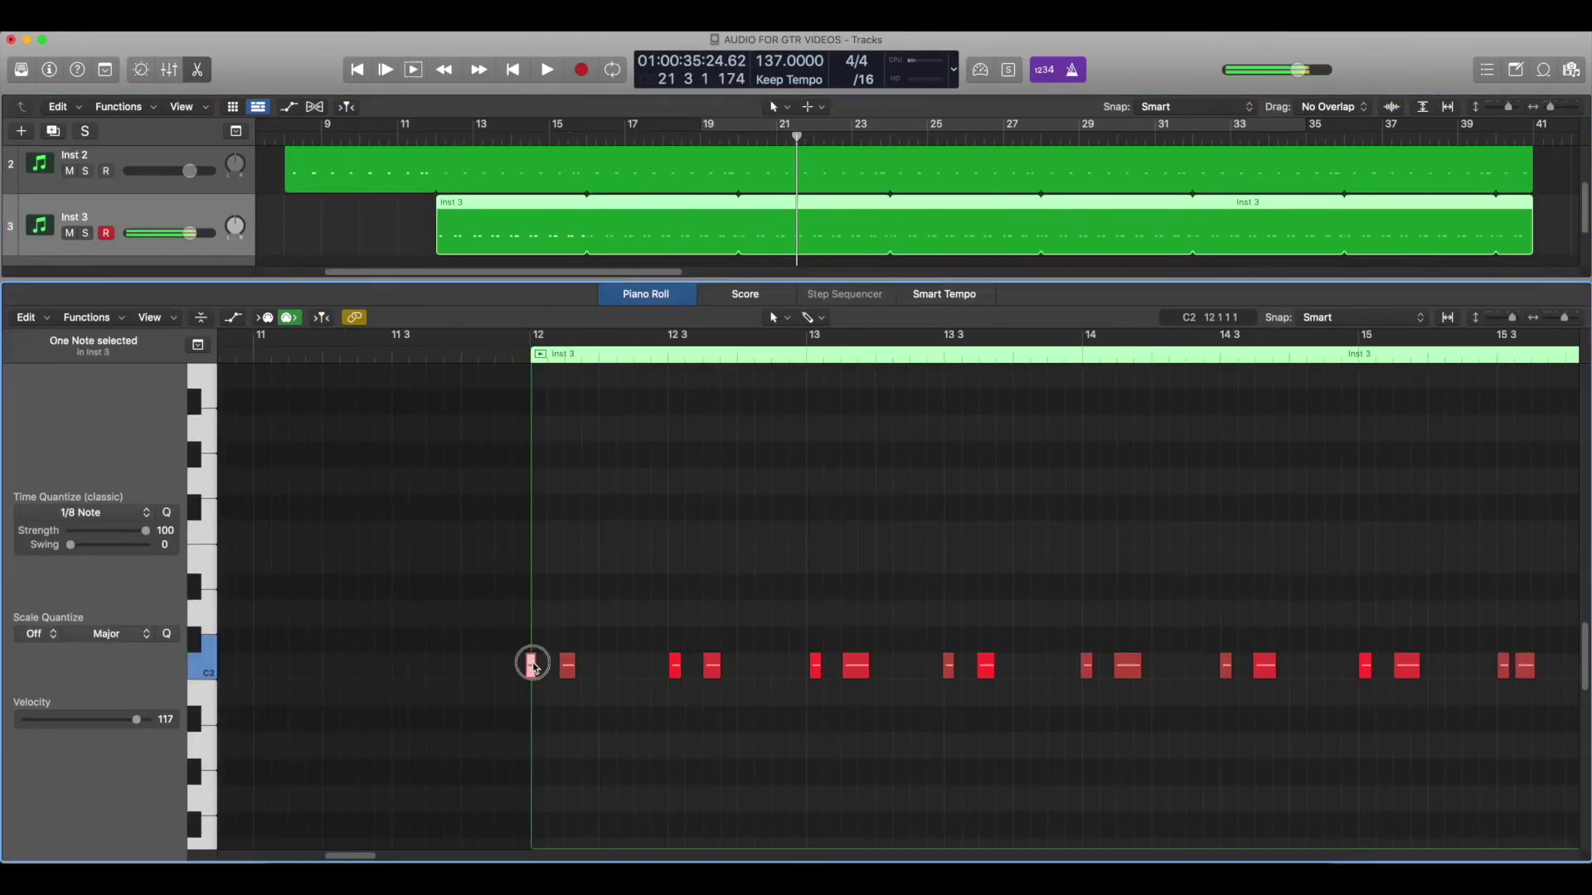
key("i")
left_click(112, 164)
left_click(112, 243)
left_click(636, 141)
key("space")
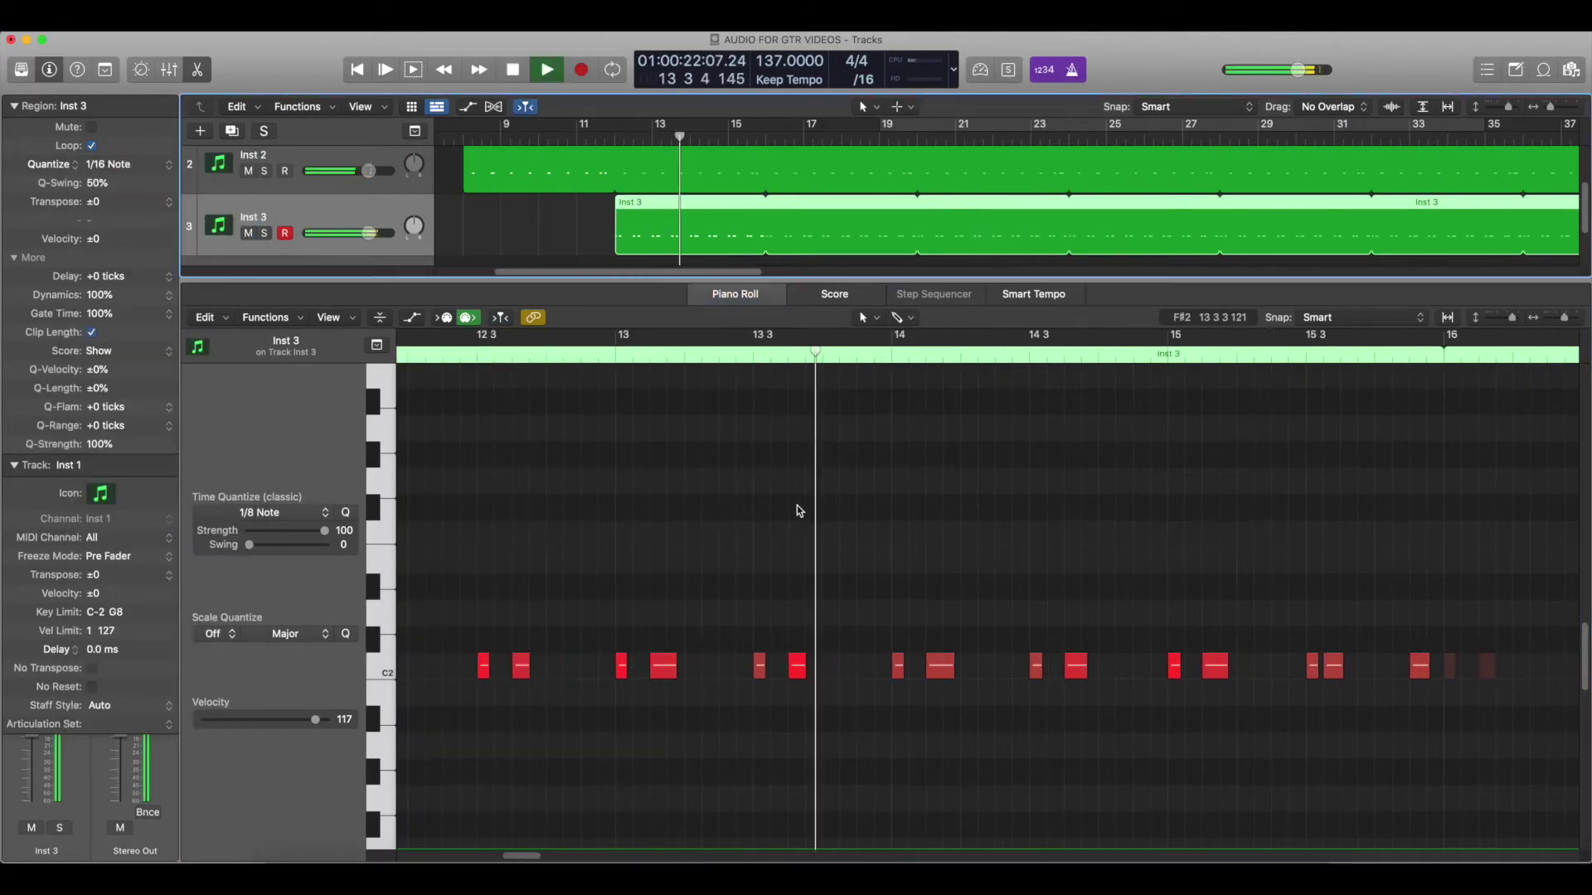
Step: Close the inspector and note editor, audition bars 20 to 24 as a cycle, and turn cycling off
key("i")
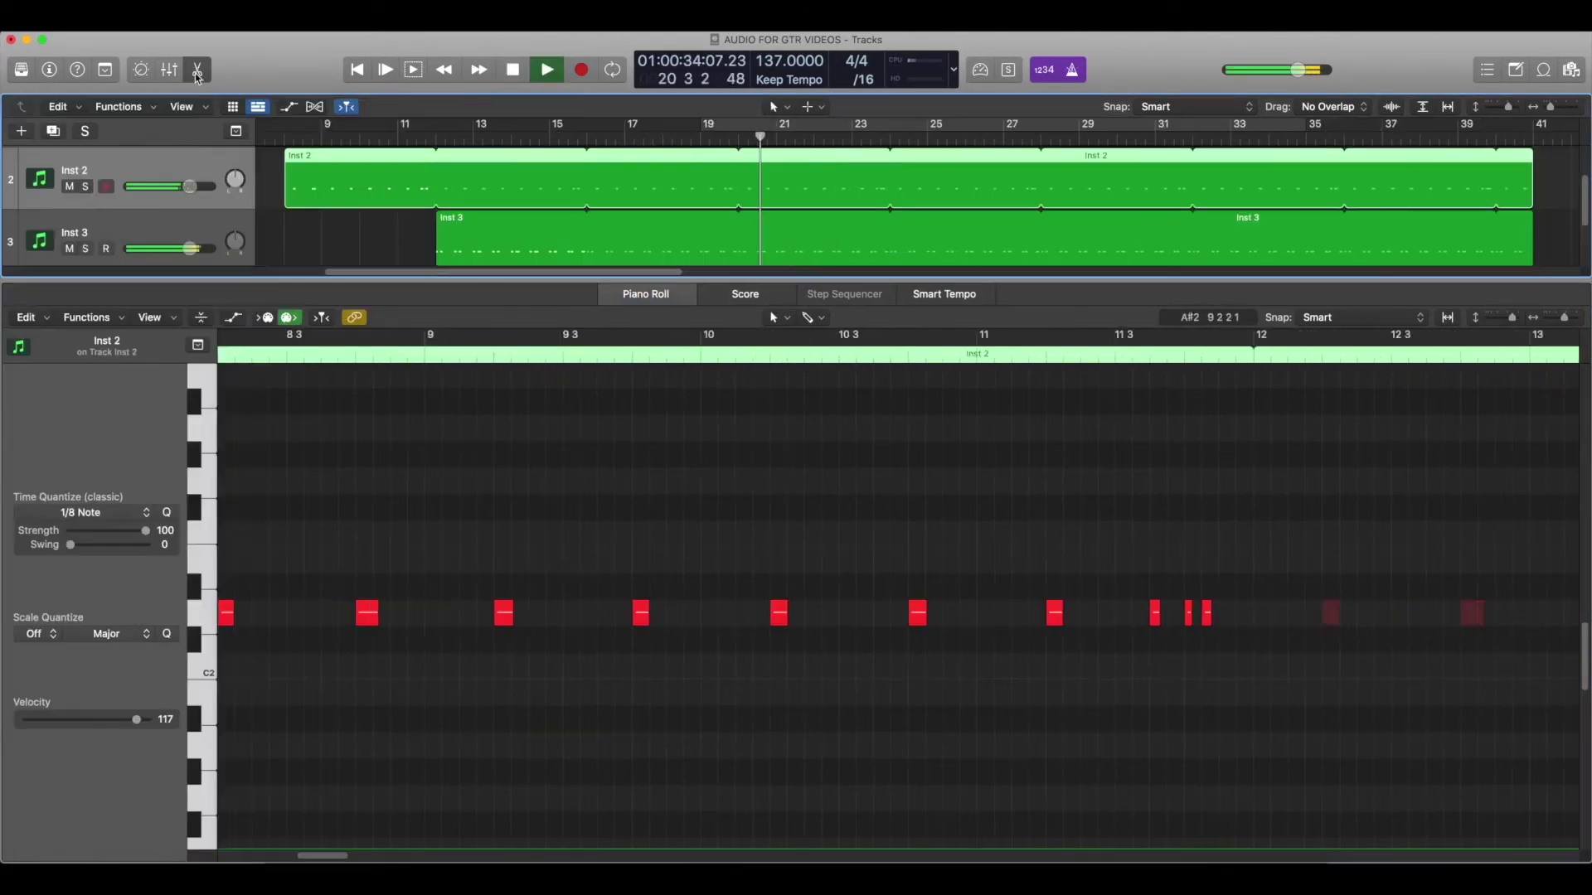
key("e")
left_click_drag(860, 126, 889, 142)
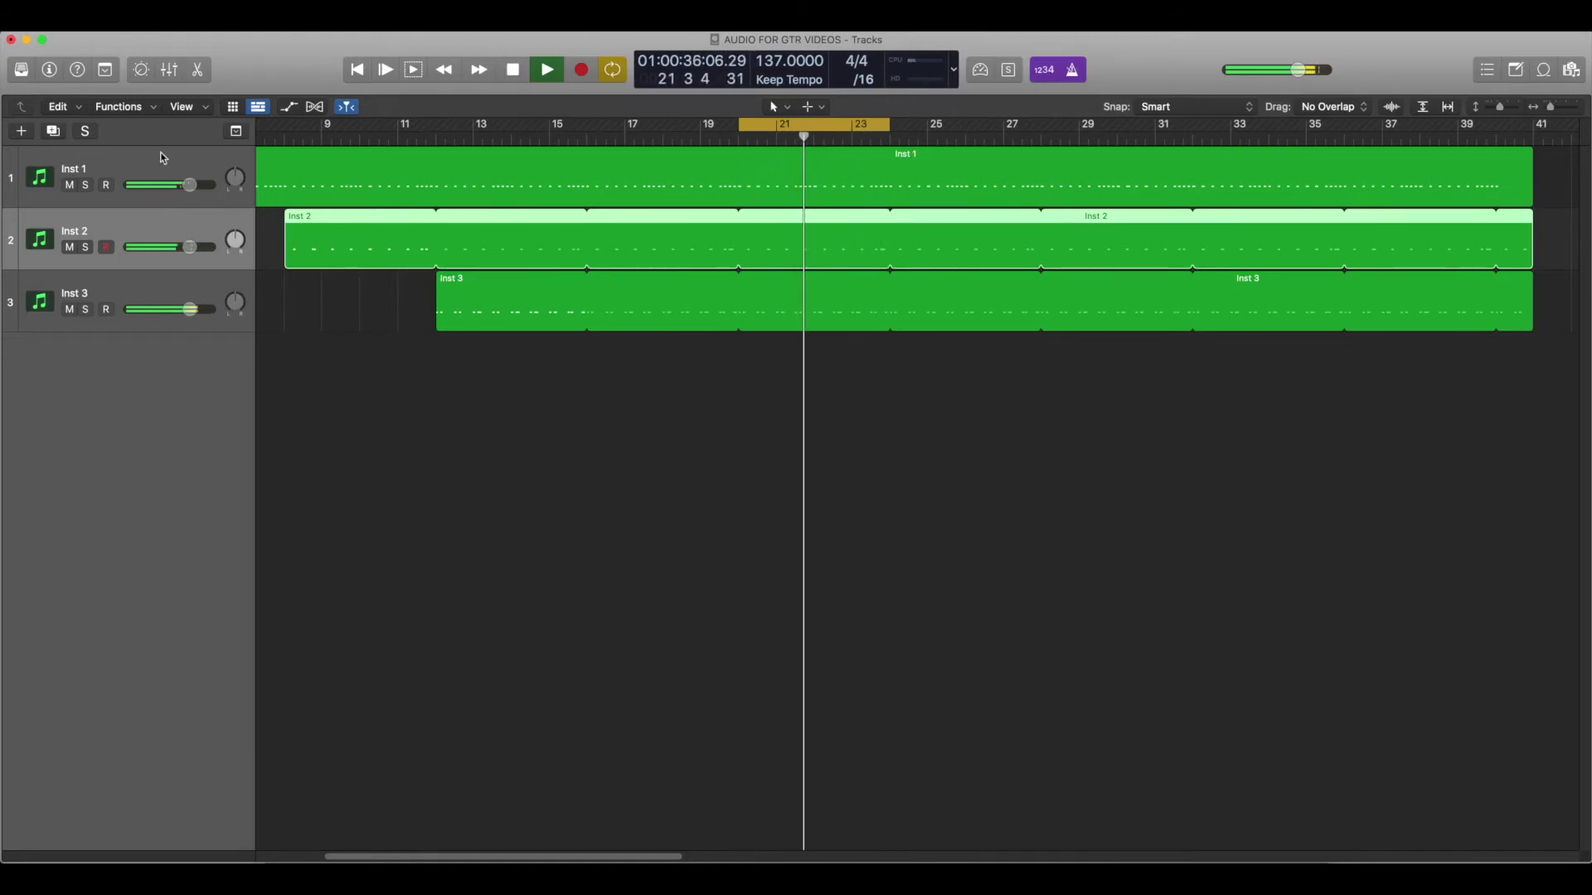
key("space")
key("c")
Step: Create one software instrument track with an empty channel strip below Inst 3
key("Down")
key("alt+super+n")
left_click(742, 413)
left_click(584, 433)
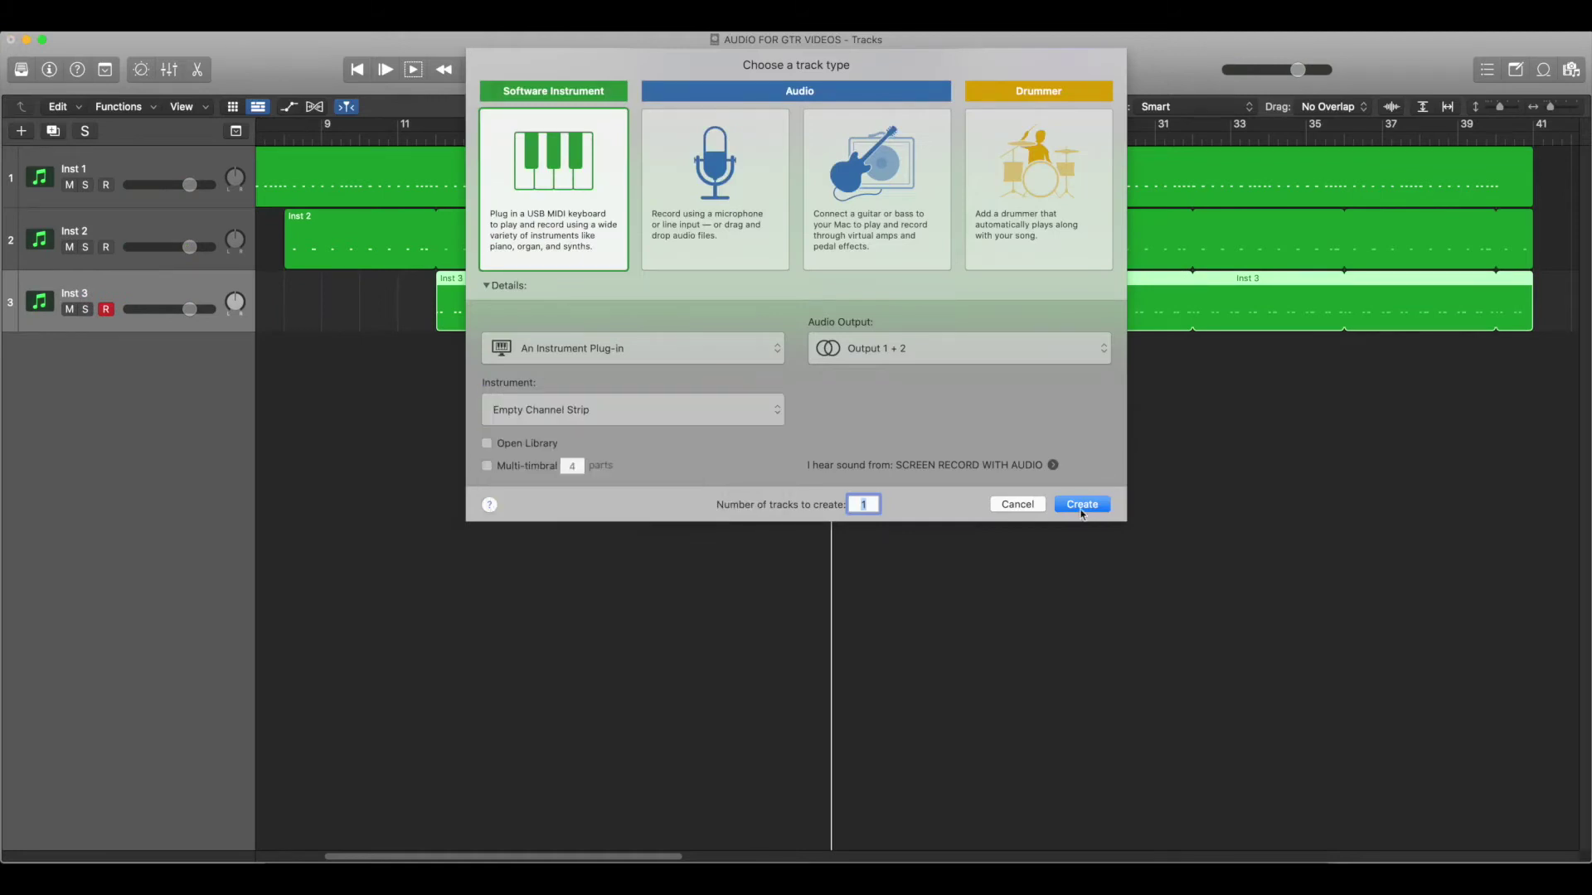
left_click(1080, 507)
Step: Show the mixer and try a built-in synthesizer on the Inst 4 channel
left_click(169, 70)
left_click(255, 455)
mouse_move(355, 664)
scroll(365, 771, "down", 1)
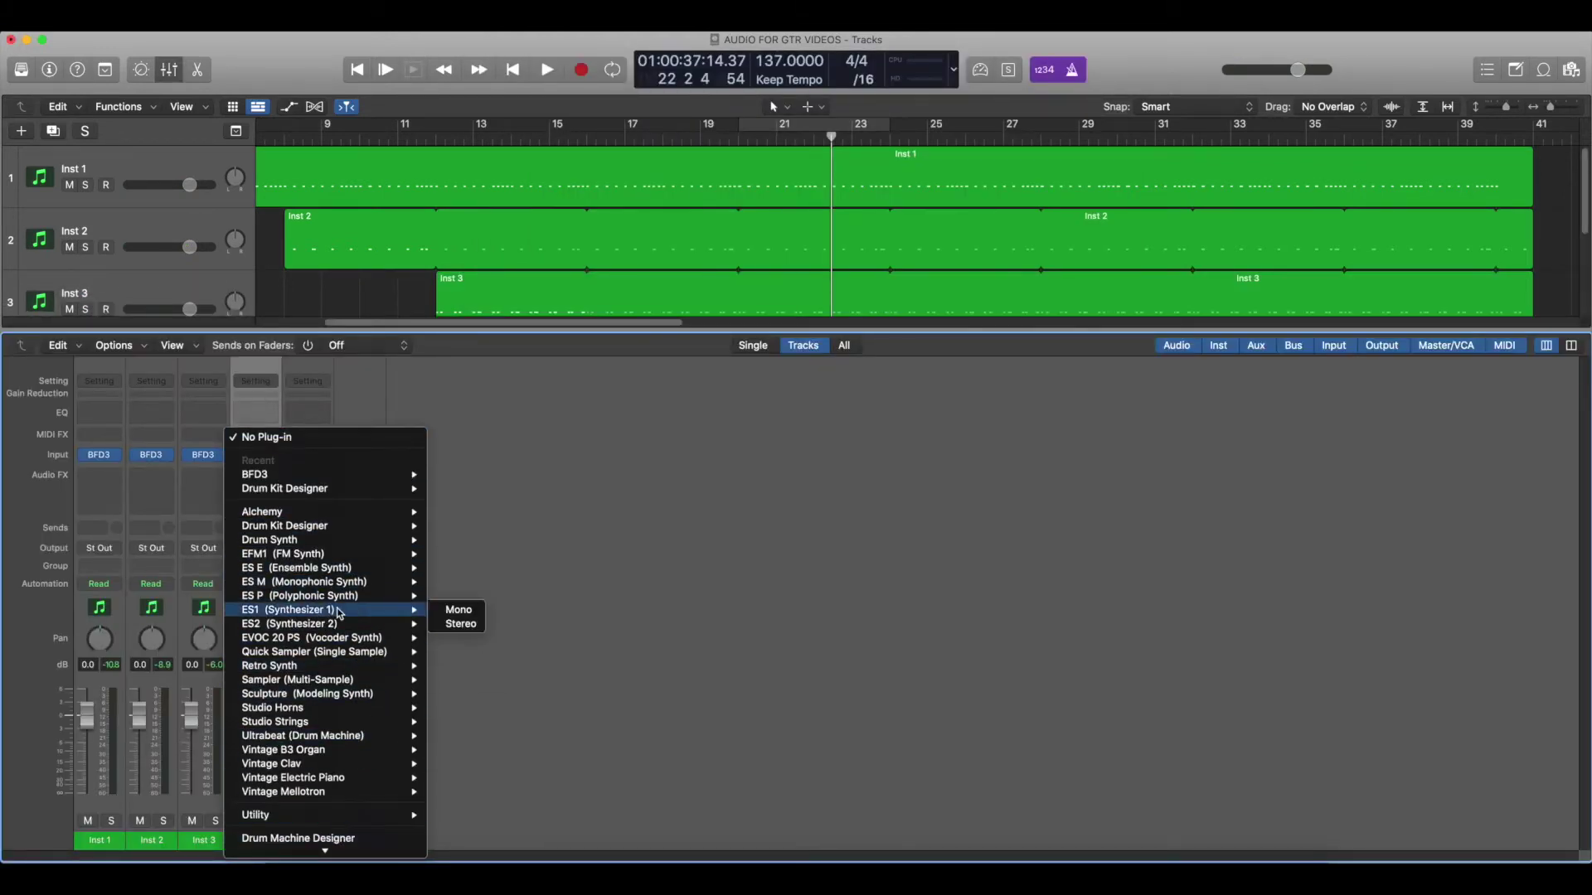
mouse_move(367, 695)
scroll(365, 788, "down", 1)
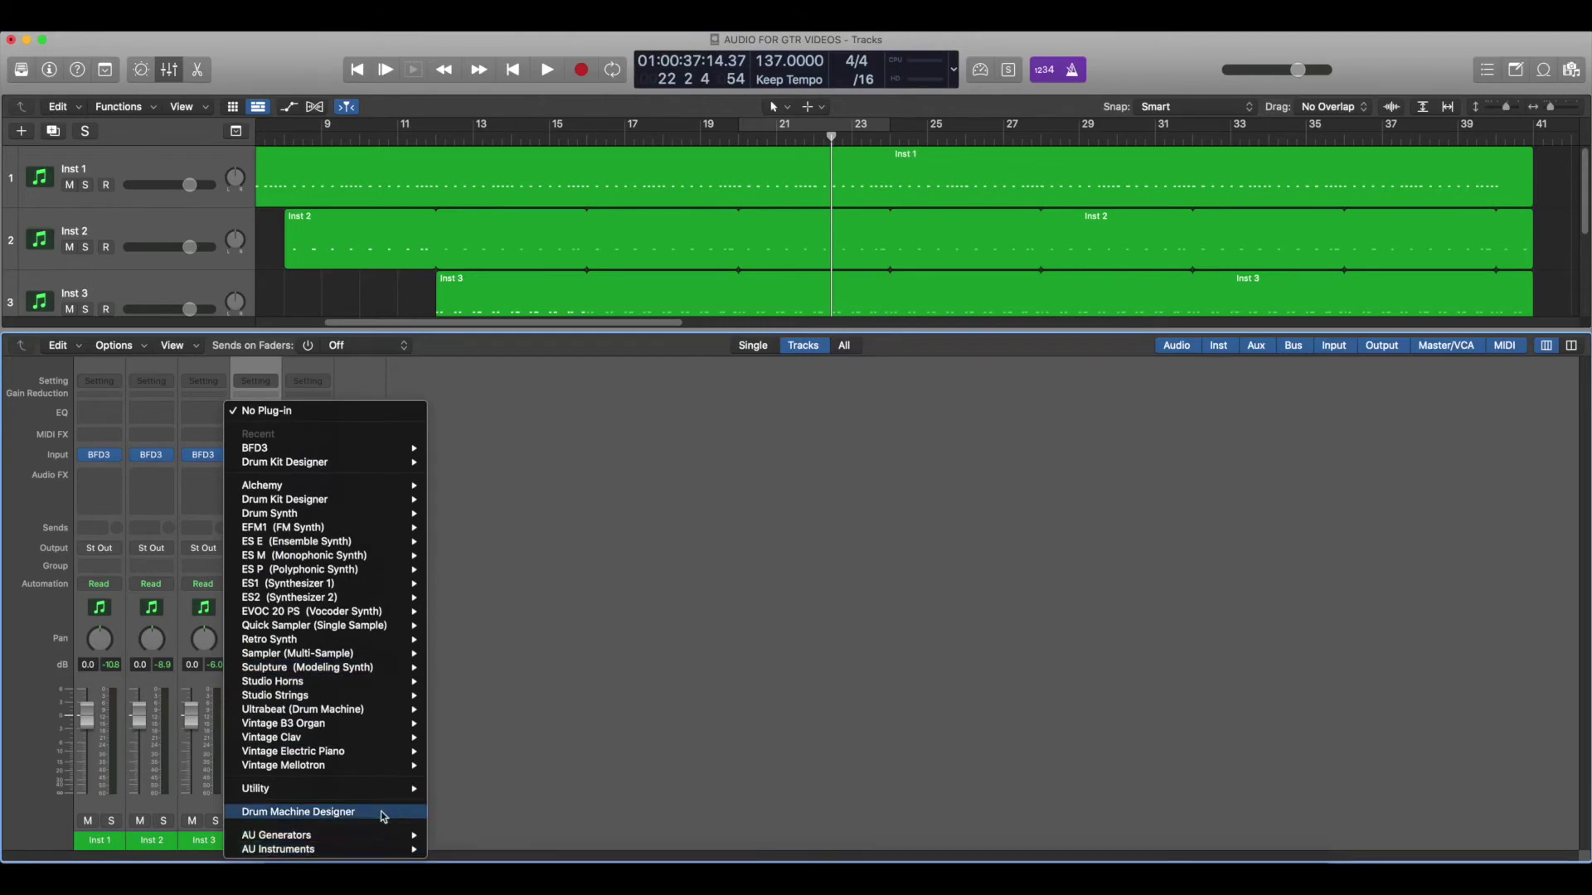
mouse_move(410, 598)
left_click(466, 607)
Step: Try Alchemy on the Inst 4 channel with its Bass sounds and close the plug-in window
left_click(253, 455)
mouse_move(304, 485)
left_click(497, 495)
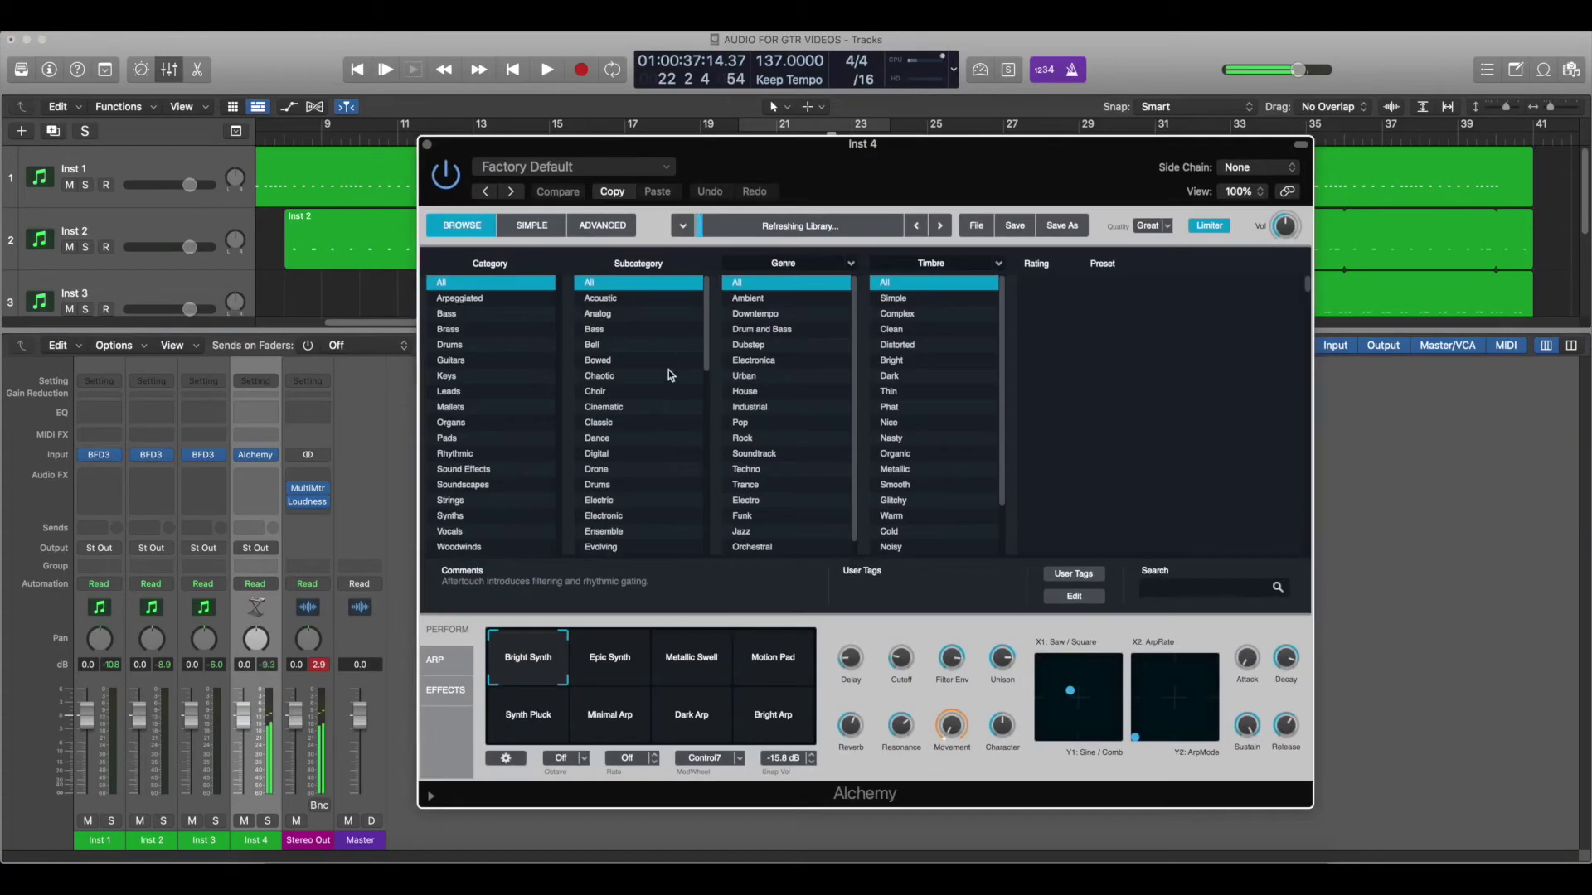
left_click(595, 282)
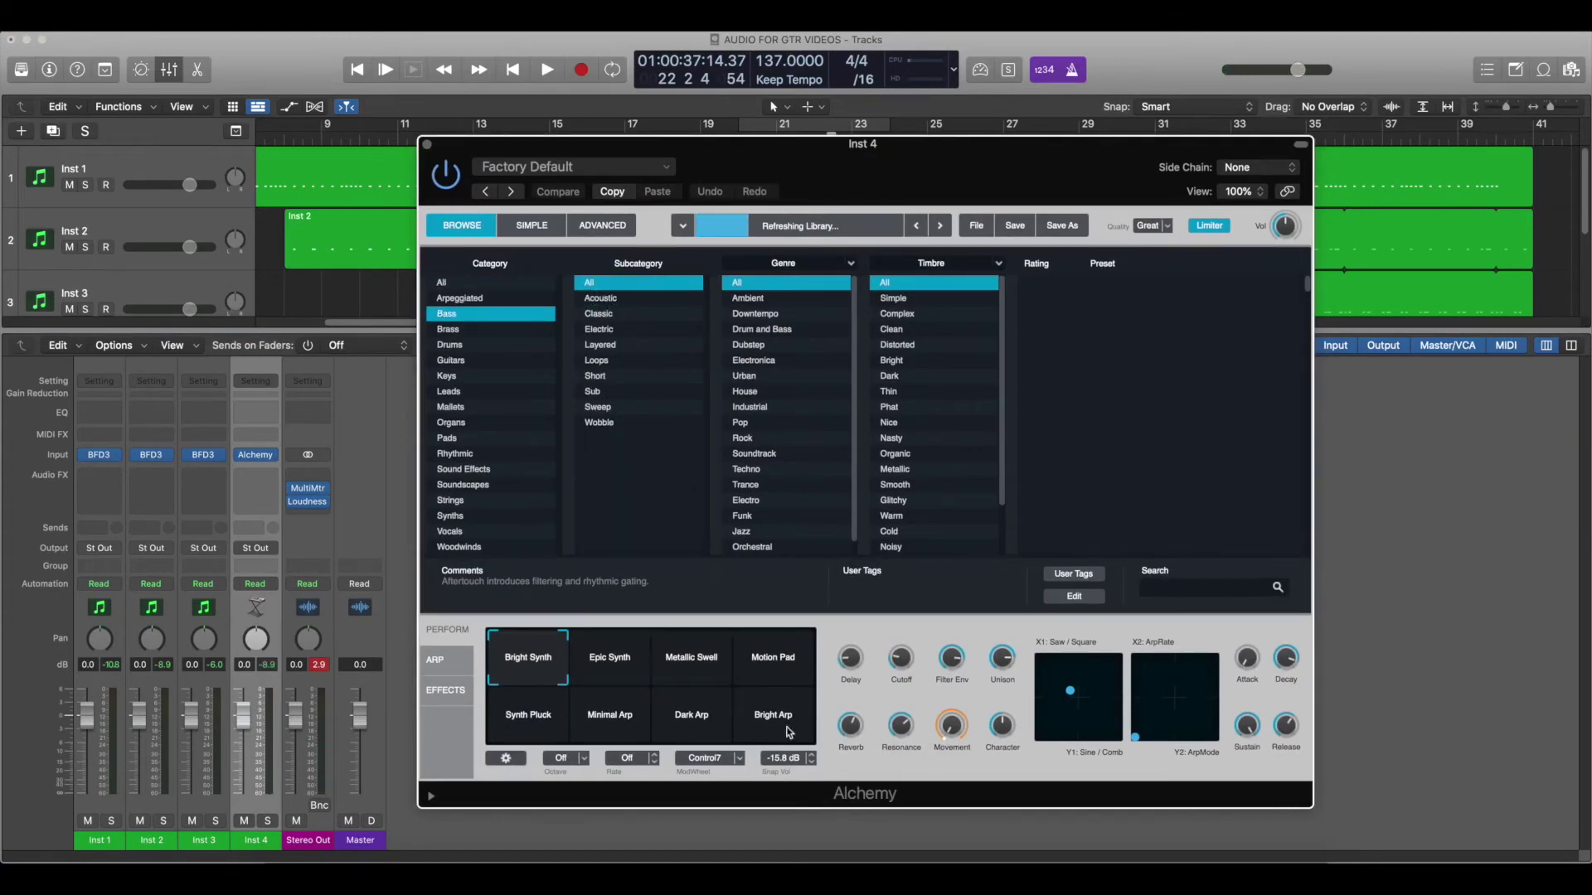
left_click(604, 300)
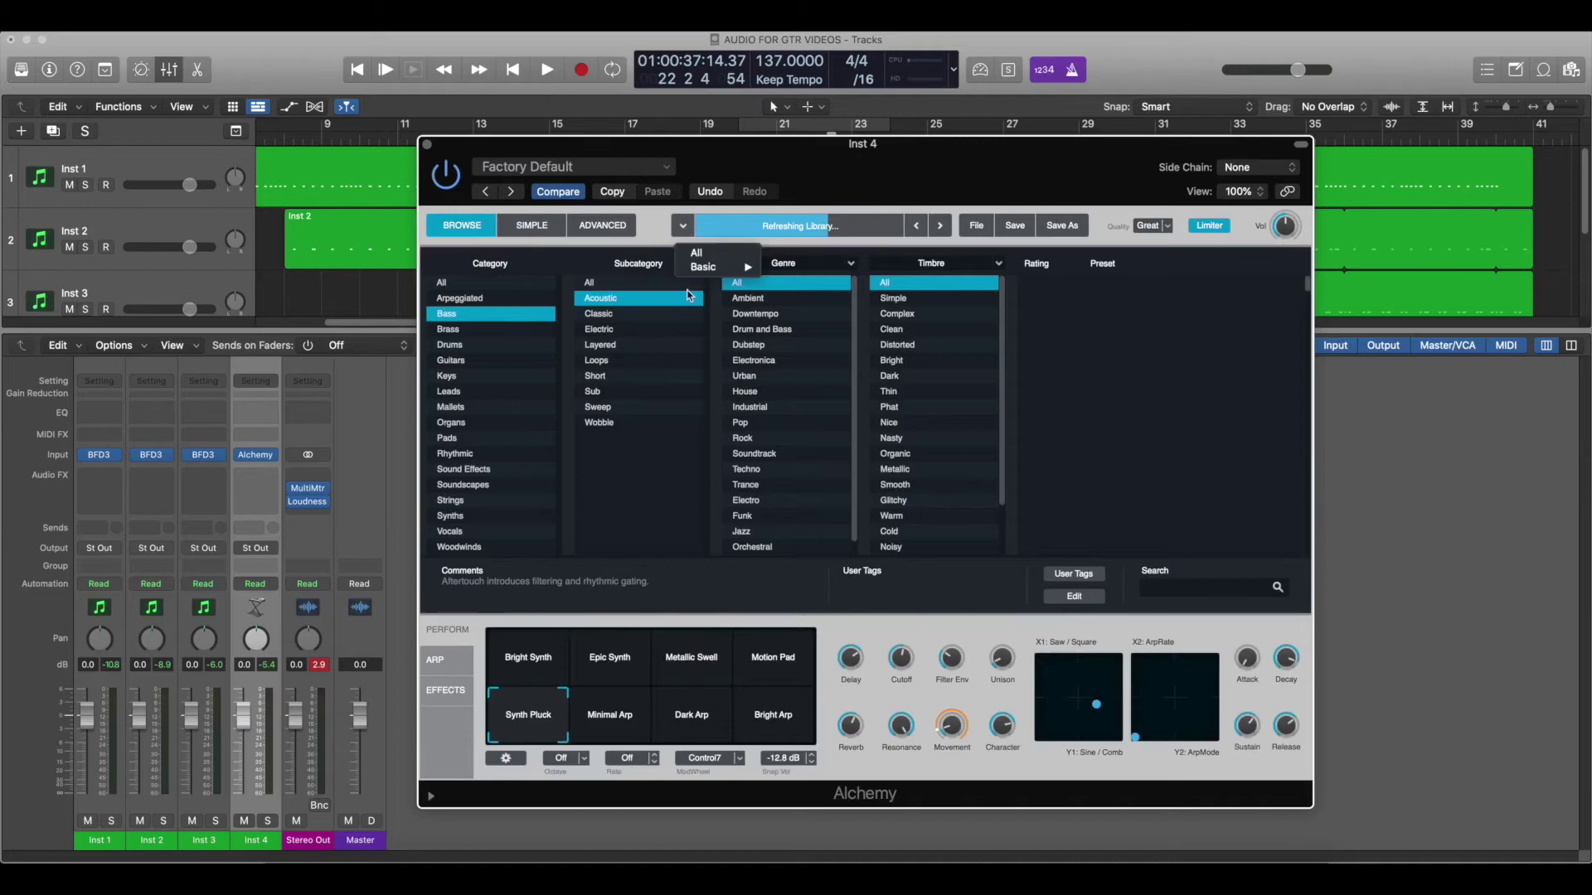
mouse_move(715, 267)
left_click(813, 306)
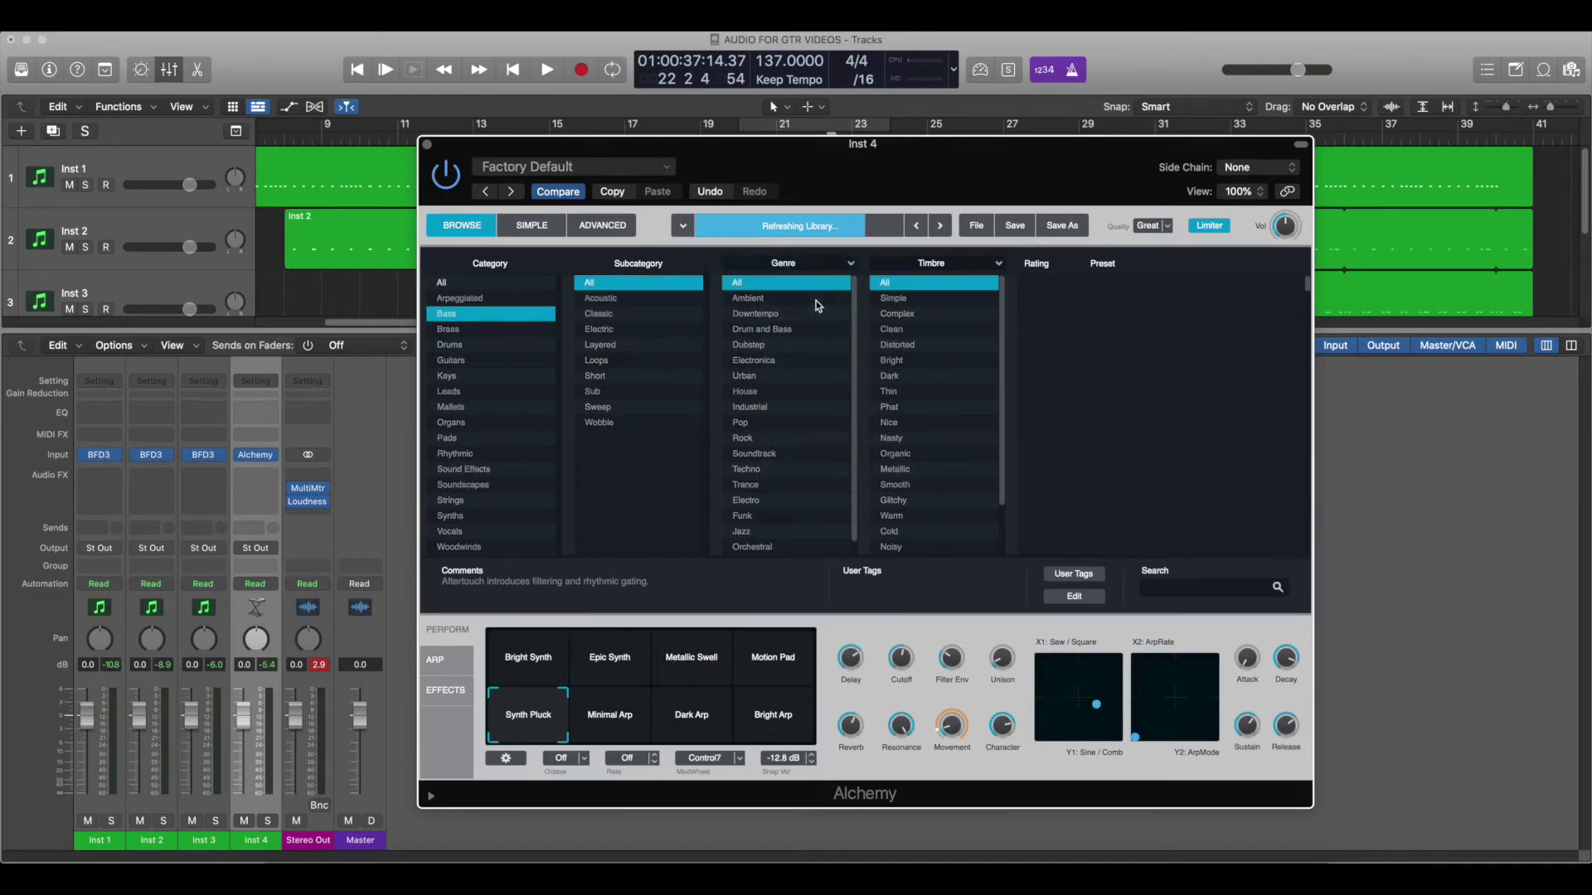
left_click(427, 145)
Step: Try the EFM1 synth on the Inst 4 channel with a fretless preset and close its window
left_click(272, 454)
mouse_move(341, 522)
left_click(581, 528)
left_click(626, 253)
mouse_move(630, 599)
left_click(898, 614)
left_click(587, 278)
left_click(503, 231)
Step: Load a mono Quick Sampler on the channel and try its Growl Bass and Plucked Bass presets
left_click(272, 455)
mouse_move(367, 626)
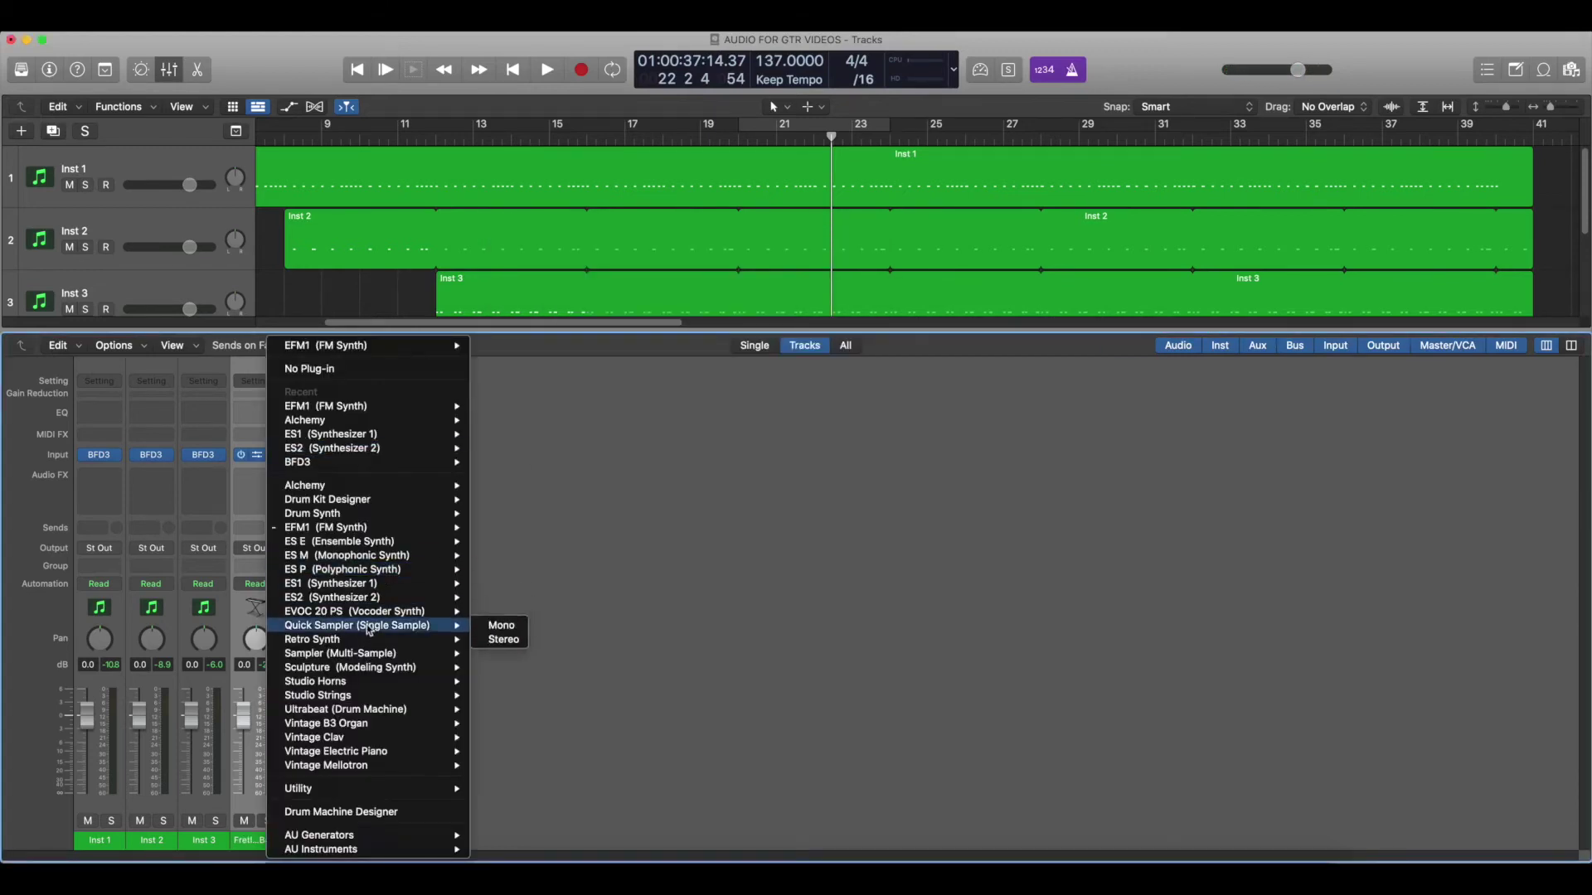
left_click(501, 625)
left_click(581, 191)
left_click(866, 507)
left_click(580, 190)
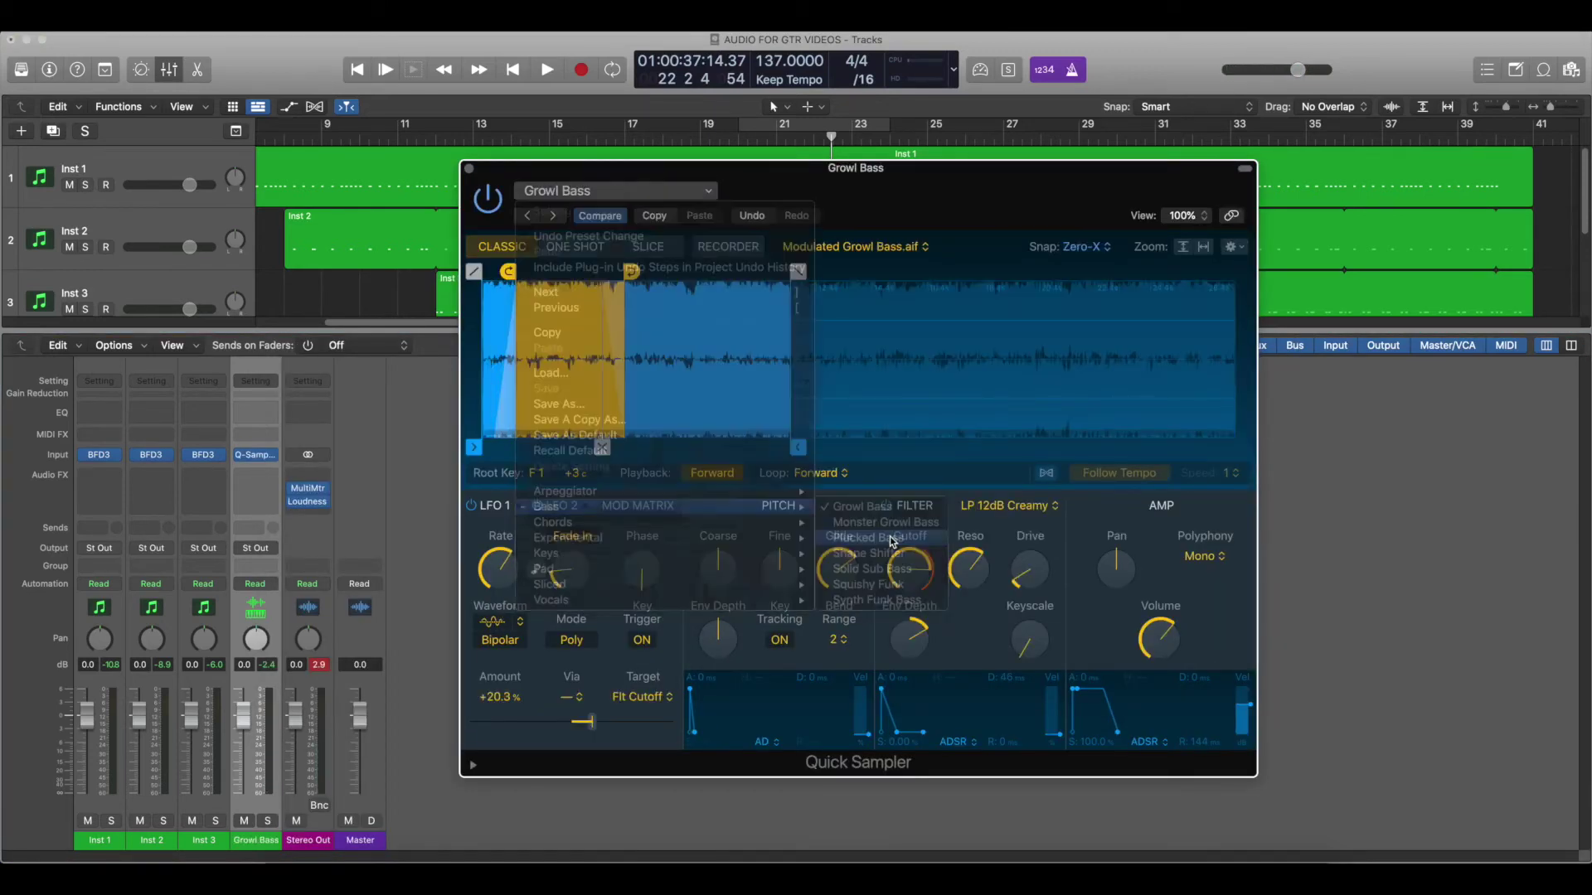
left_click(879, 537)
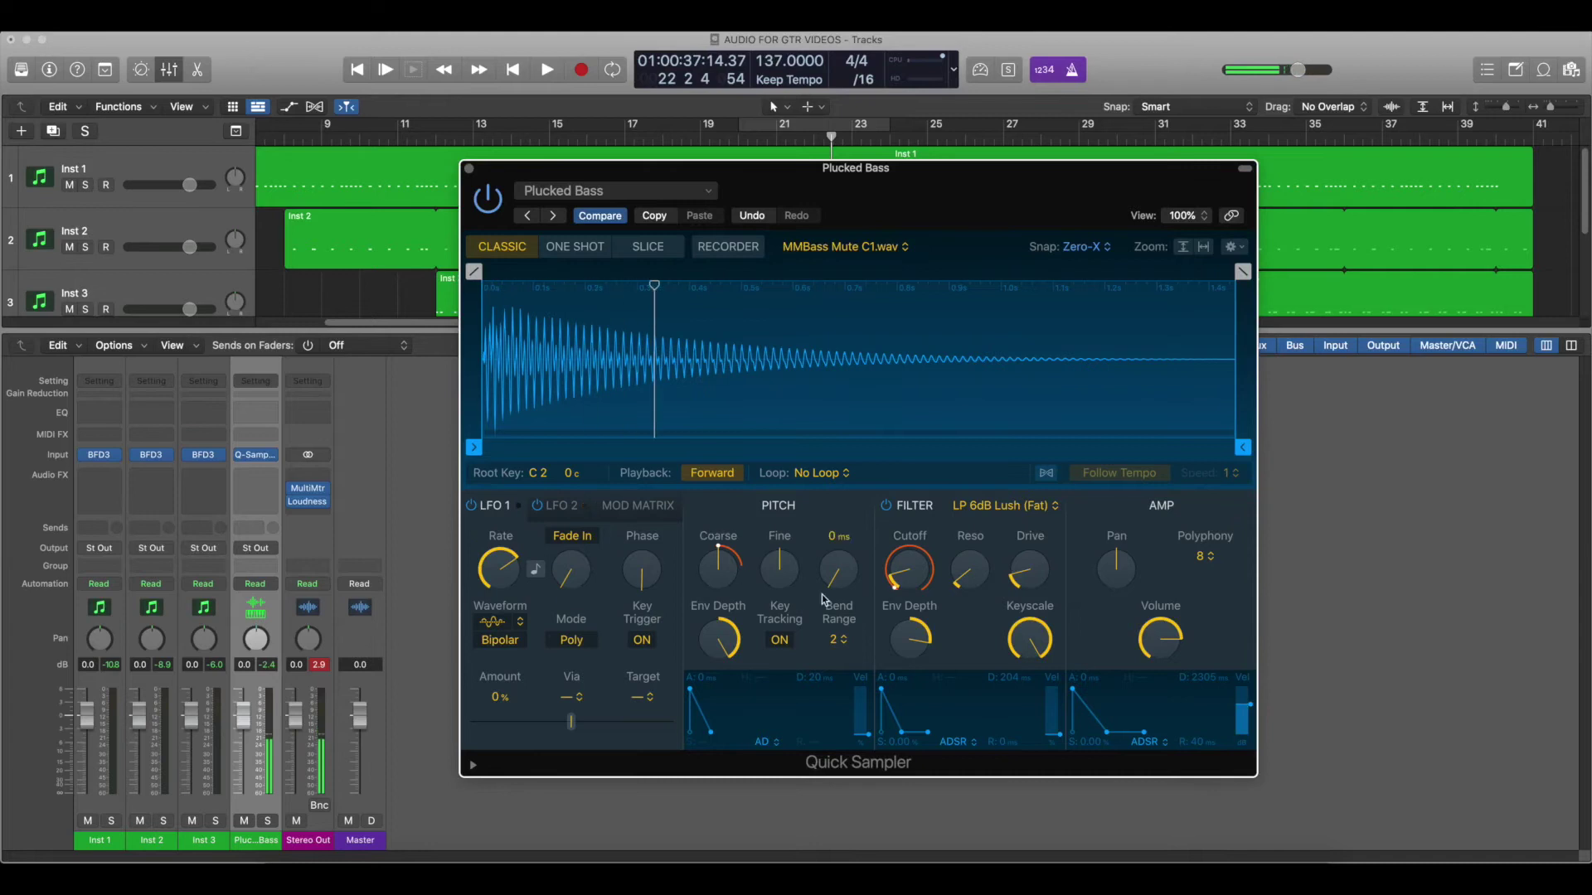
Step: Set Quick Sampler to the Solid Sub Bass preset and close the plug-in window and mixer
left_click(711, 192)
left_click(904, 569)
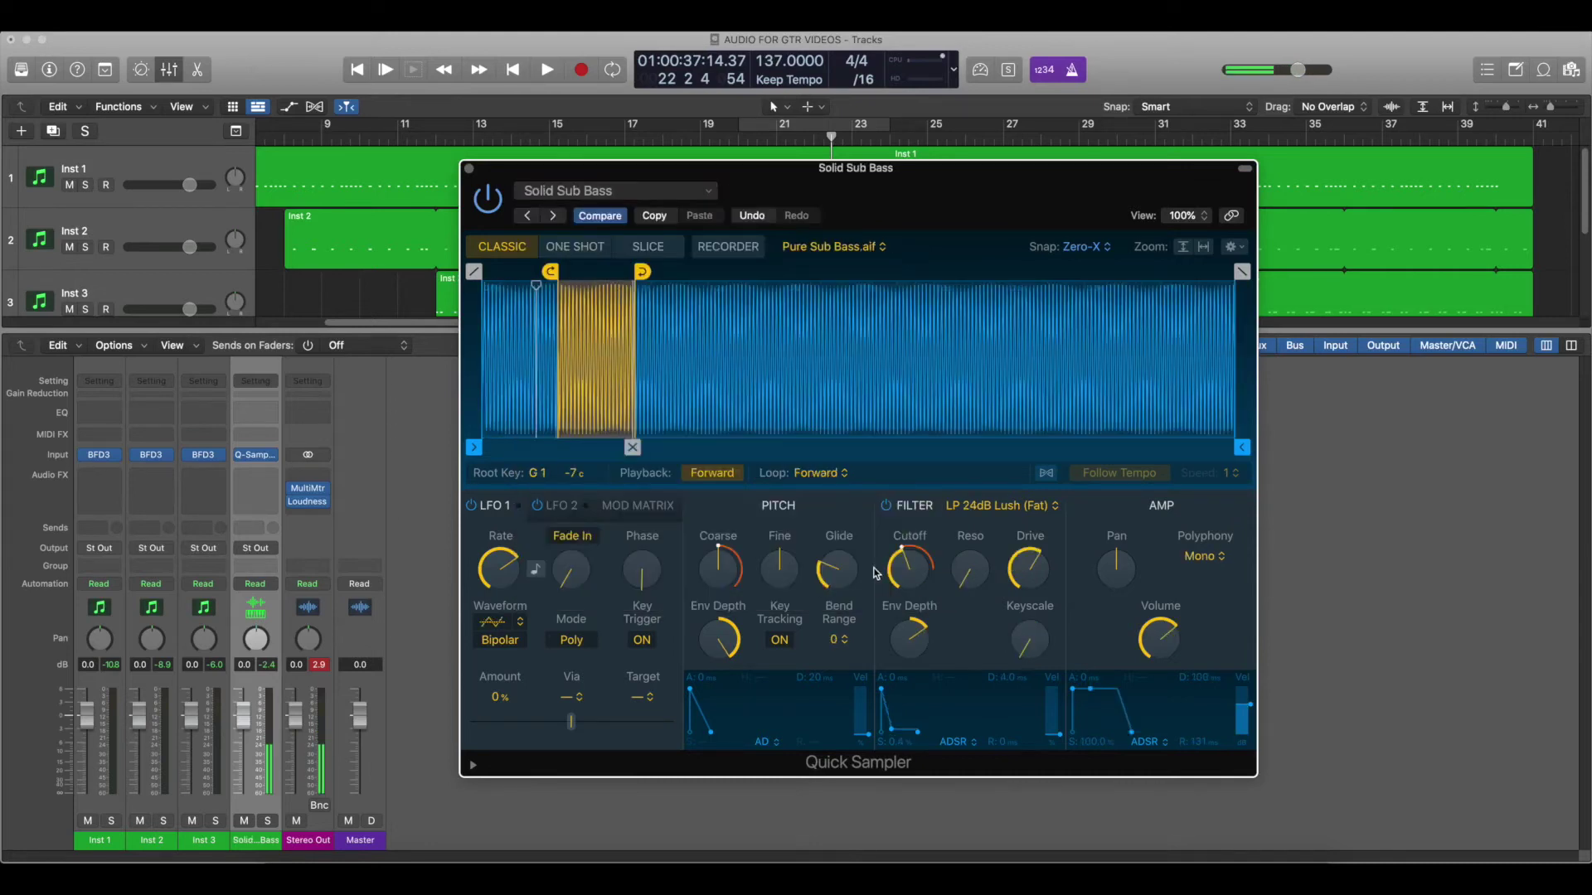
left_click(469, 169)
key("x")
Step: Try recording the Solid Sub Bass part from bar 16 and delete the take
key("Return")
key("space")
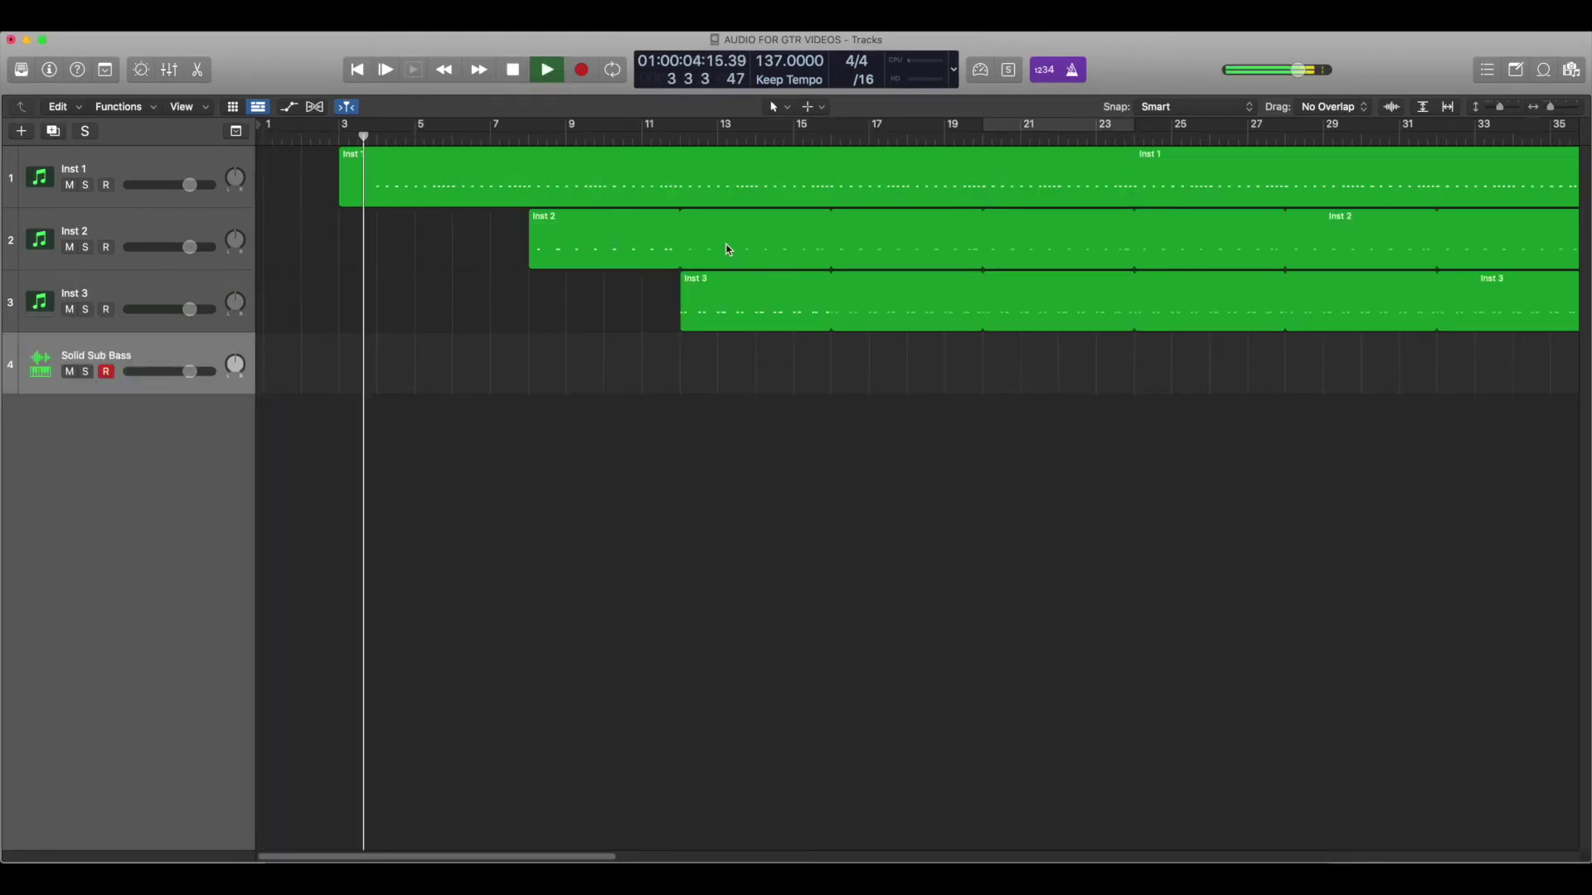
key("space")
left_click(478, 71)
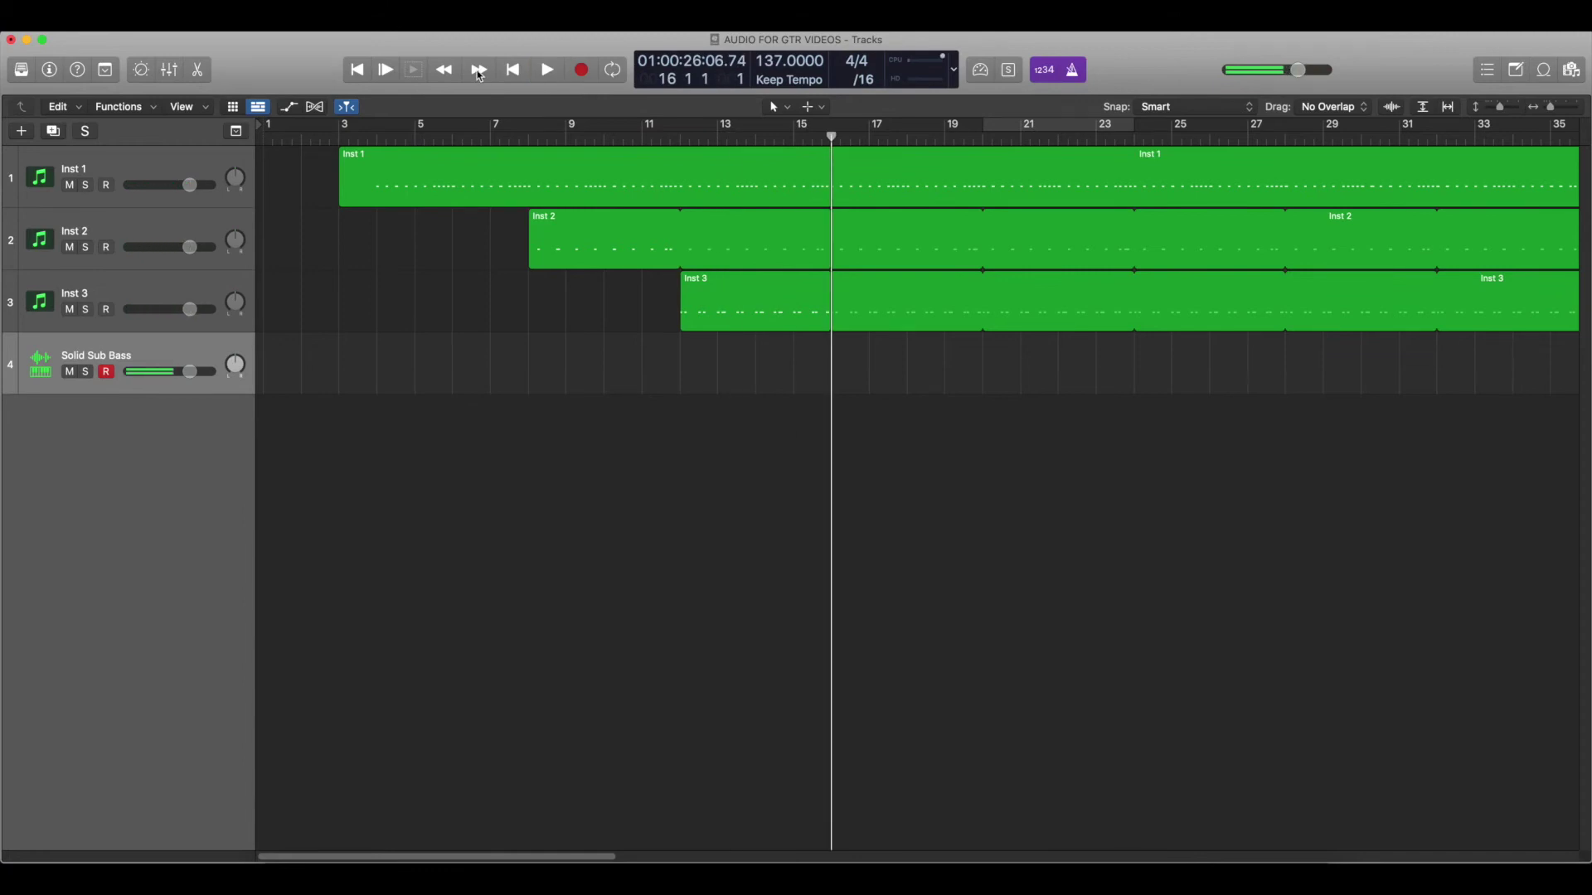
left_click(580, 72)
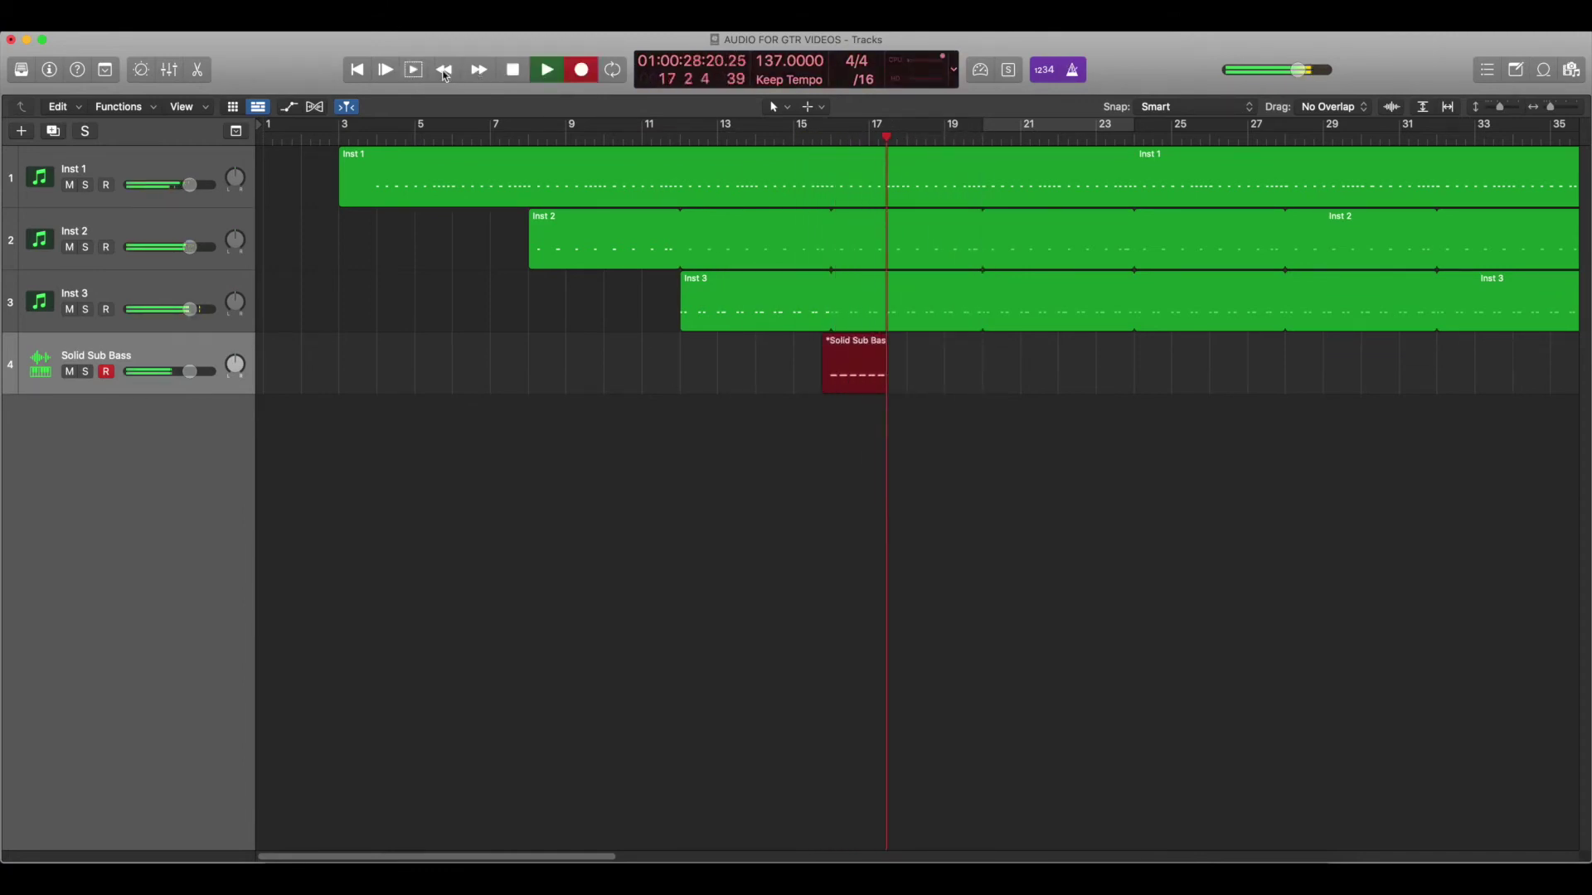
key("space")
key("Return")
key("Delete")
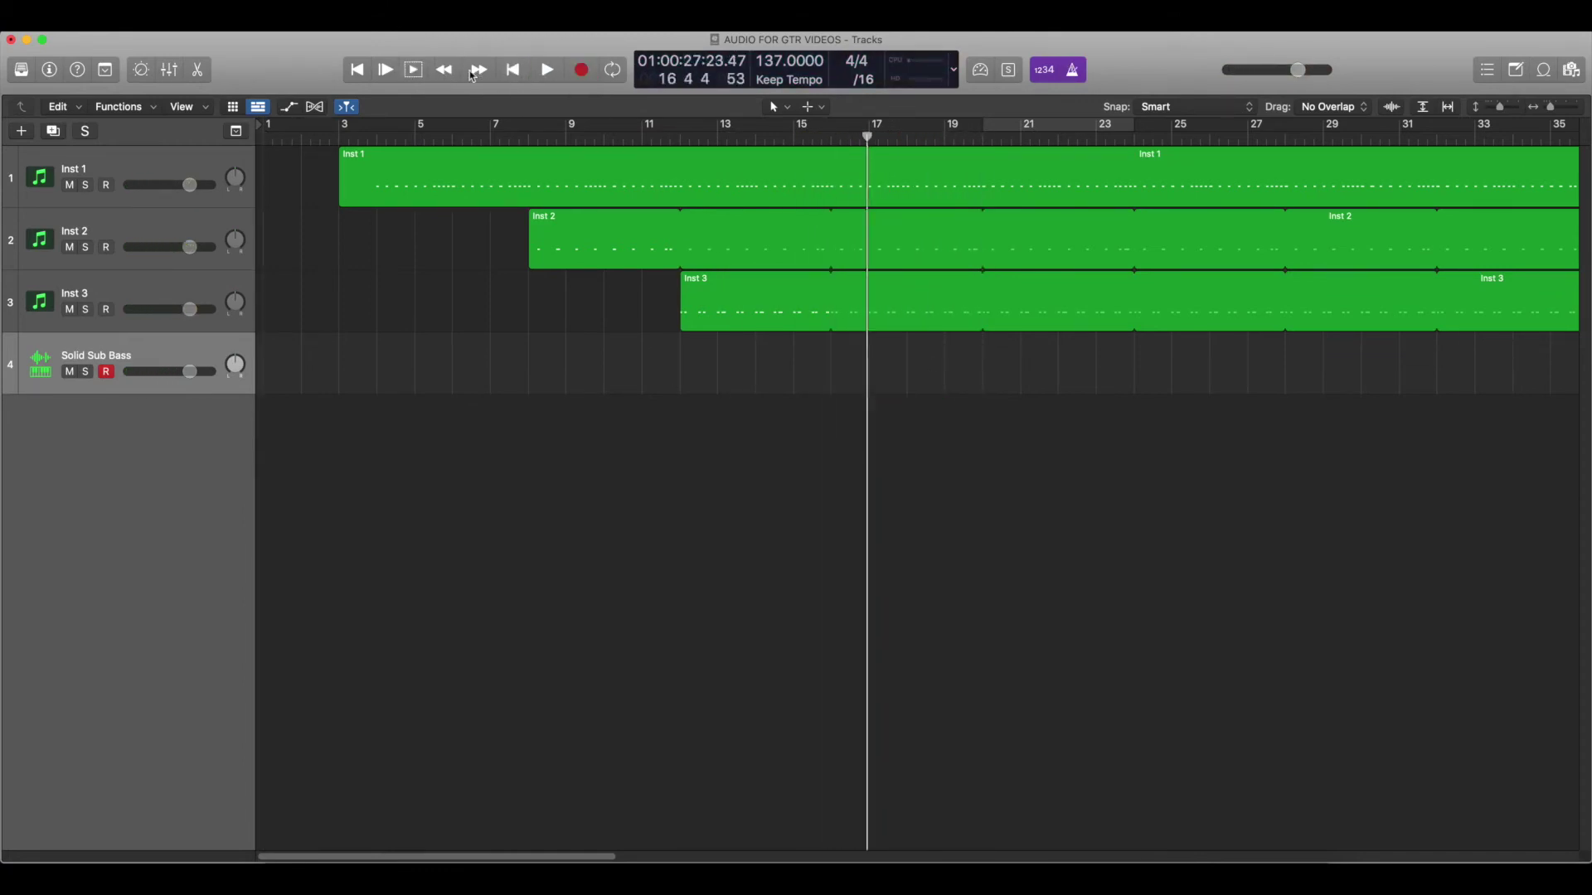
Step: Record the Solid Sub Bass line from bar 16 to bar 24 and show it in the piano roll
left_click(581, 70)
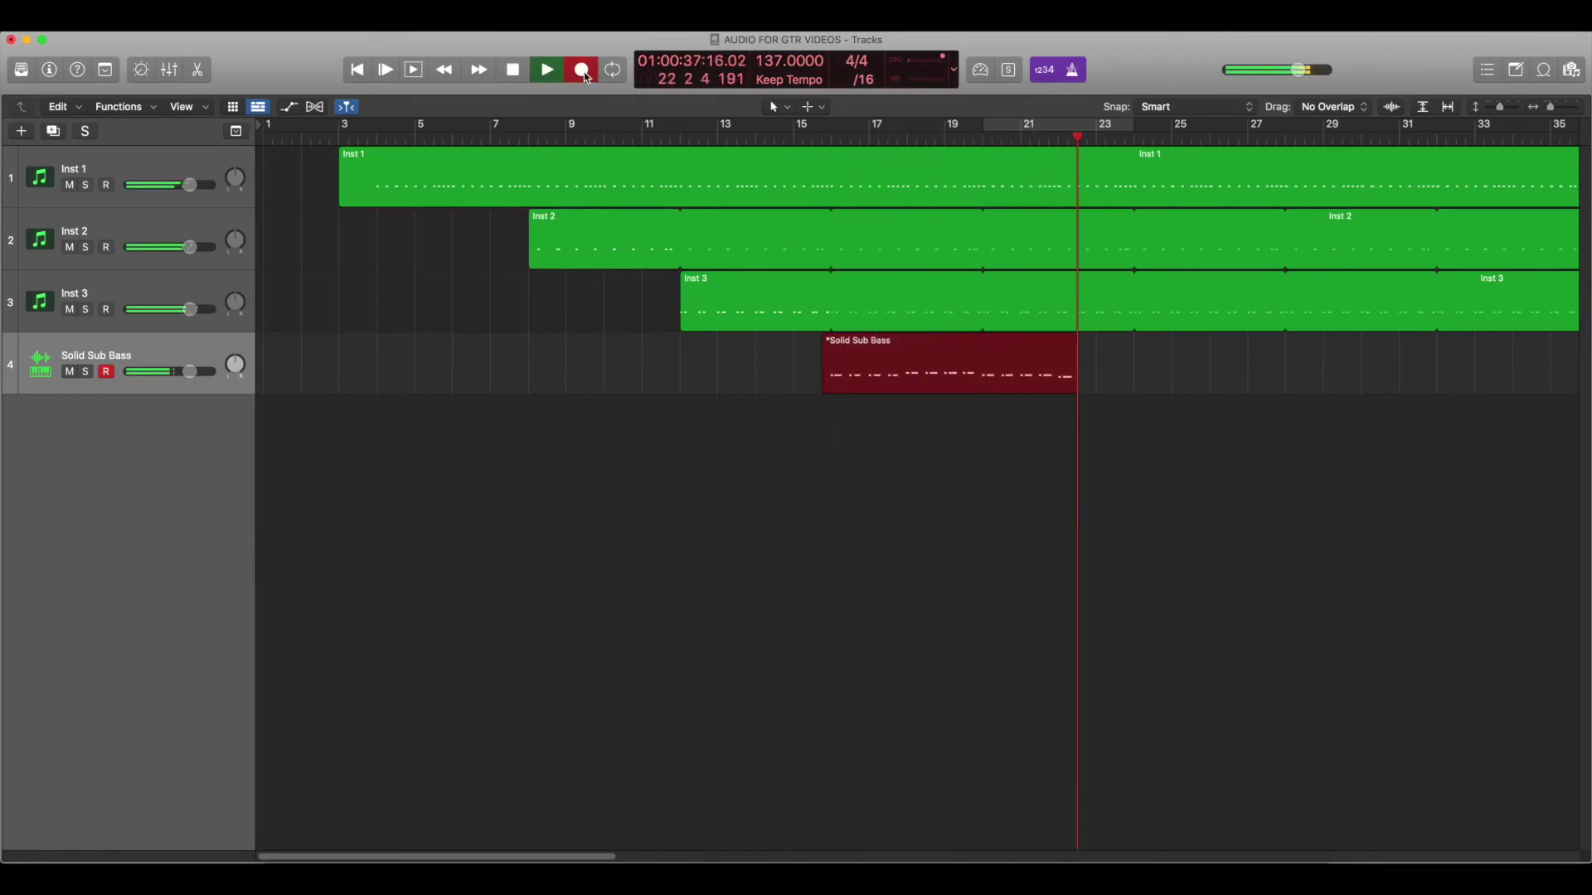
key("space")
double_click(993, 354)
scroll(845, 484, "left", 5)
Step: Raise the velocities of the quieter bass notes with the Velocity tool
key("super+a")
right_click(407, 620)
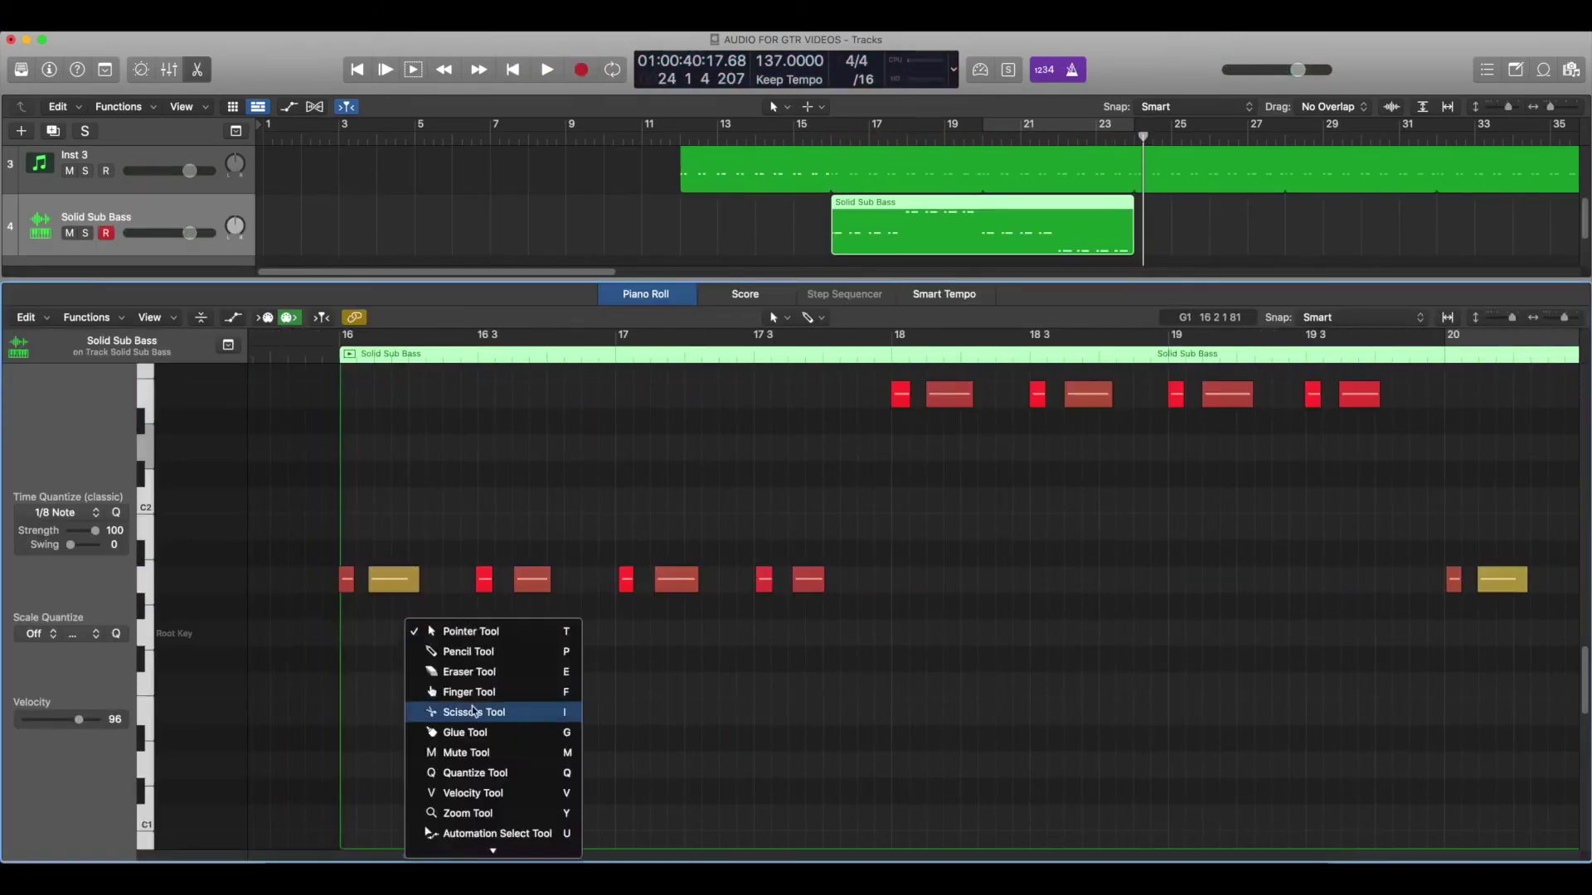
left_click(473, 793)
left_click_drag(401, 585, 401, 551)
scroll(581, 581, "right", 10)
left_click_drag(581, 580, 580, 547)
left_click_drag(856, 580, 856, 556)
scroll(857, 569, "left", 10)
Step: Quantize the Solid Sub Bass region to 1/16 Note and play it back from around bar 16
key("i")
left_click(125, 164)
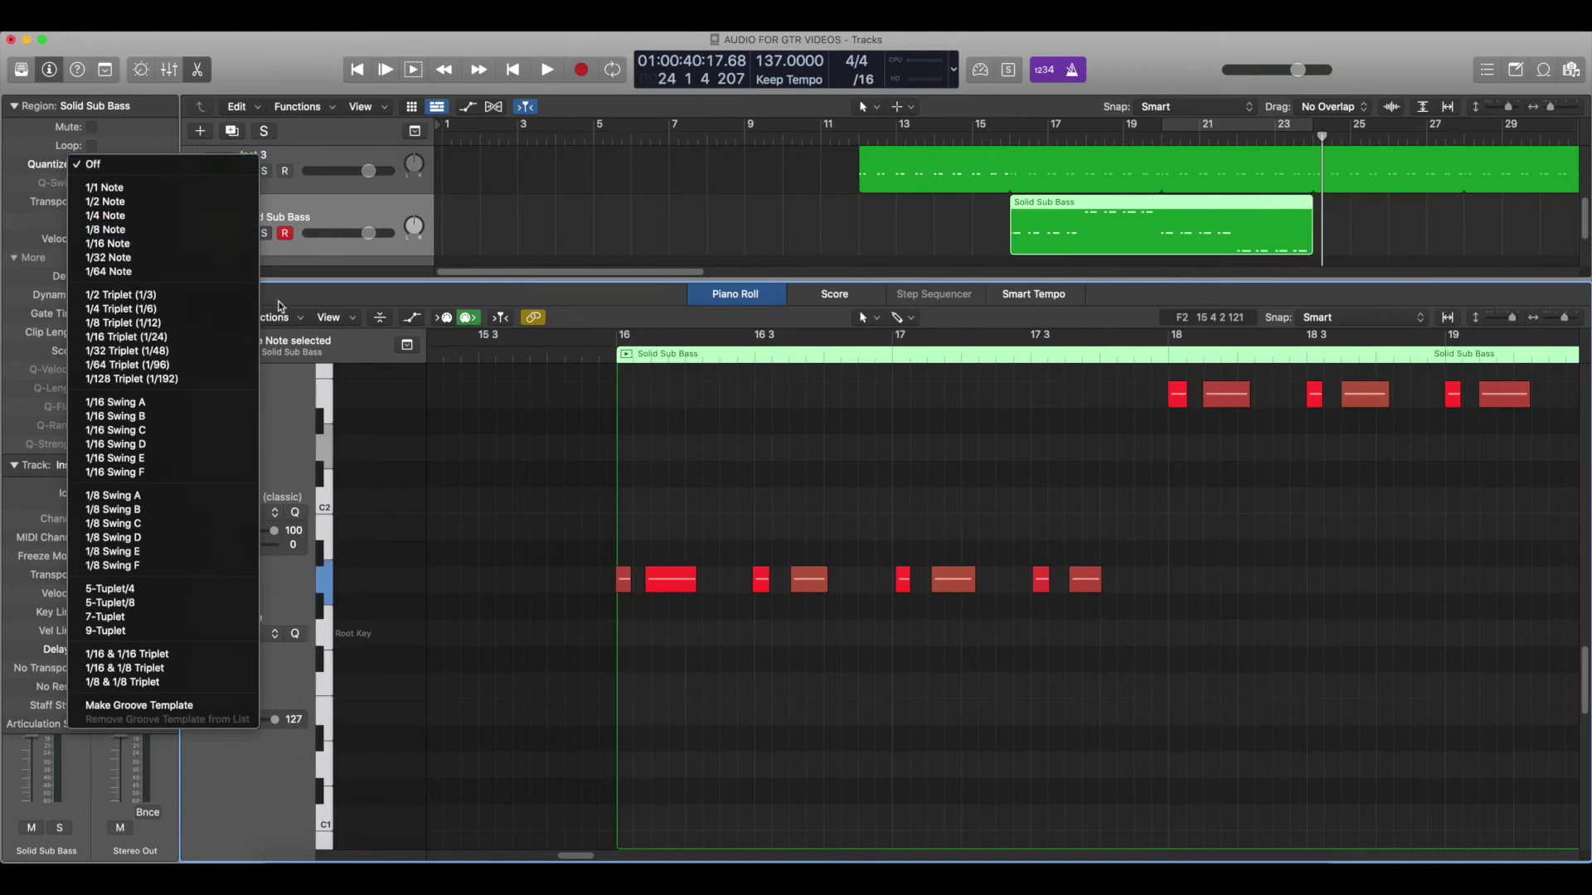
left_click(128, 244)
left_click(1010, 136)
key("space")
scroll(921, 371, "right", 10)
key("i")
scroll(678, 515, "left", 12)
scroll(485, 121, "right", 5)
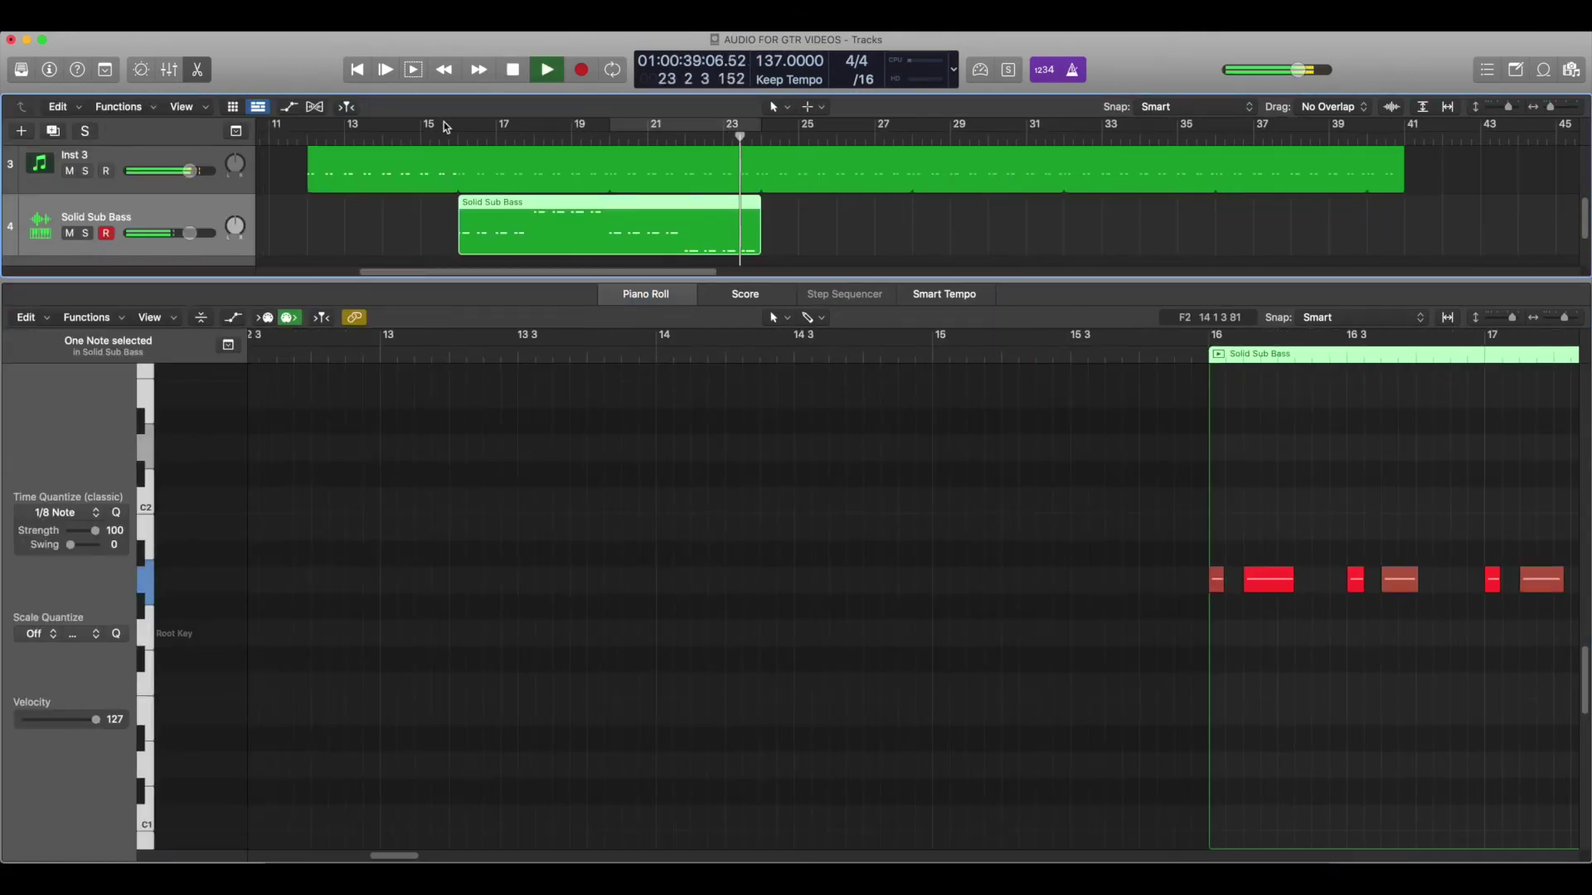
left_click(485, 122)
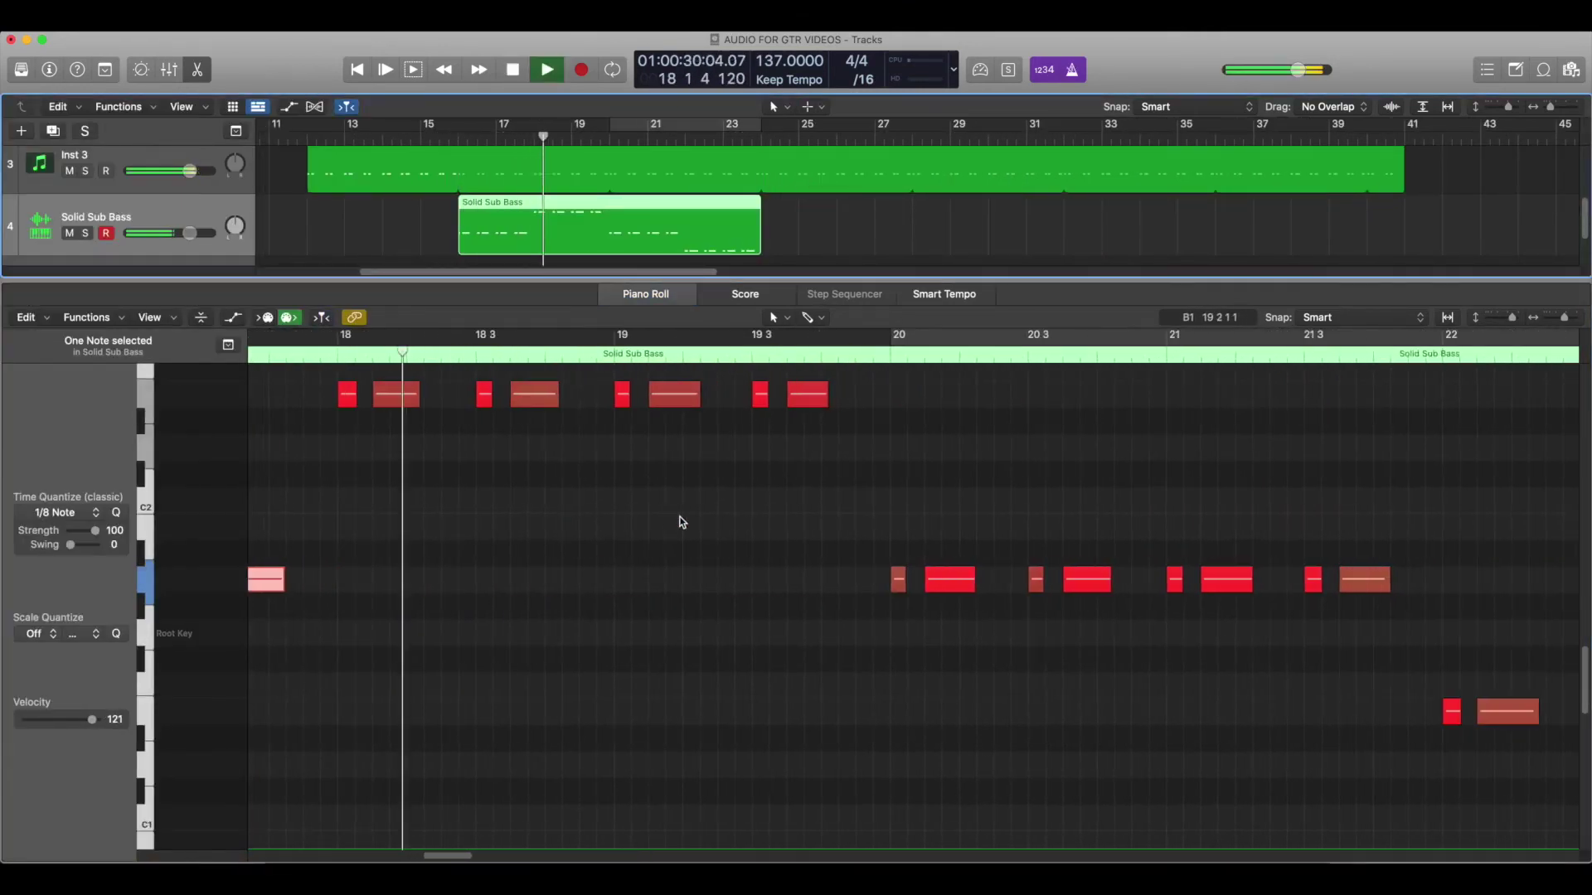
Step: Raise the velocities of two low bass notes in the region's closing bars and fine-tune individual notes
scroll(680, 523, "right", 6)
left_click_drag(616, 394, 622, 395)
scroll(647, 534, "right", 14)
key("space")
key("t")
left_click(597, 721)
left_click_drag(858, 711, 858, 676)
left_click_drag(729, 712, 729, 676)
left_click_drag(624, 713, 613, 714)
Step: Loop the Solid Sub Bass region to bar 41 and play the arrangement from the start
left_click(197, 72)
left_click_drag(758, 346, 1402, 349)
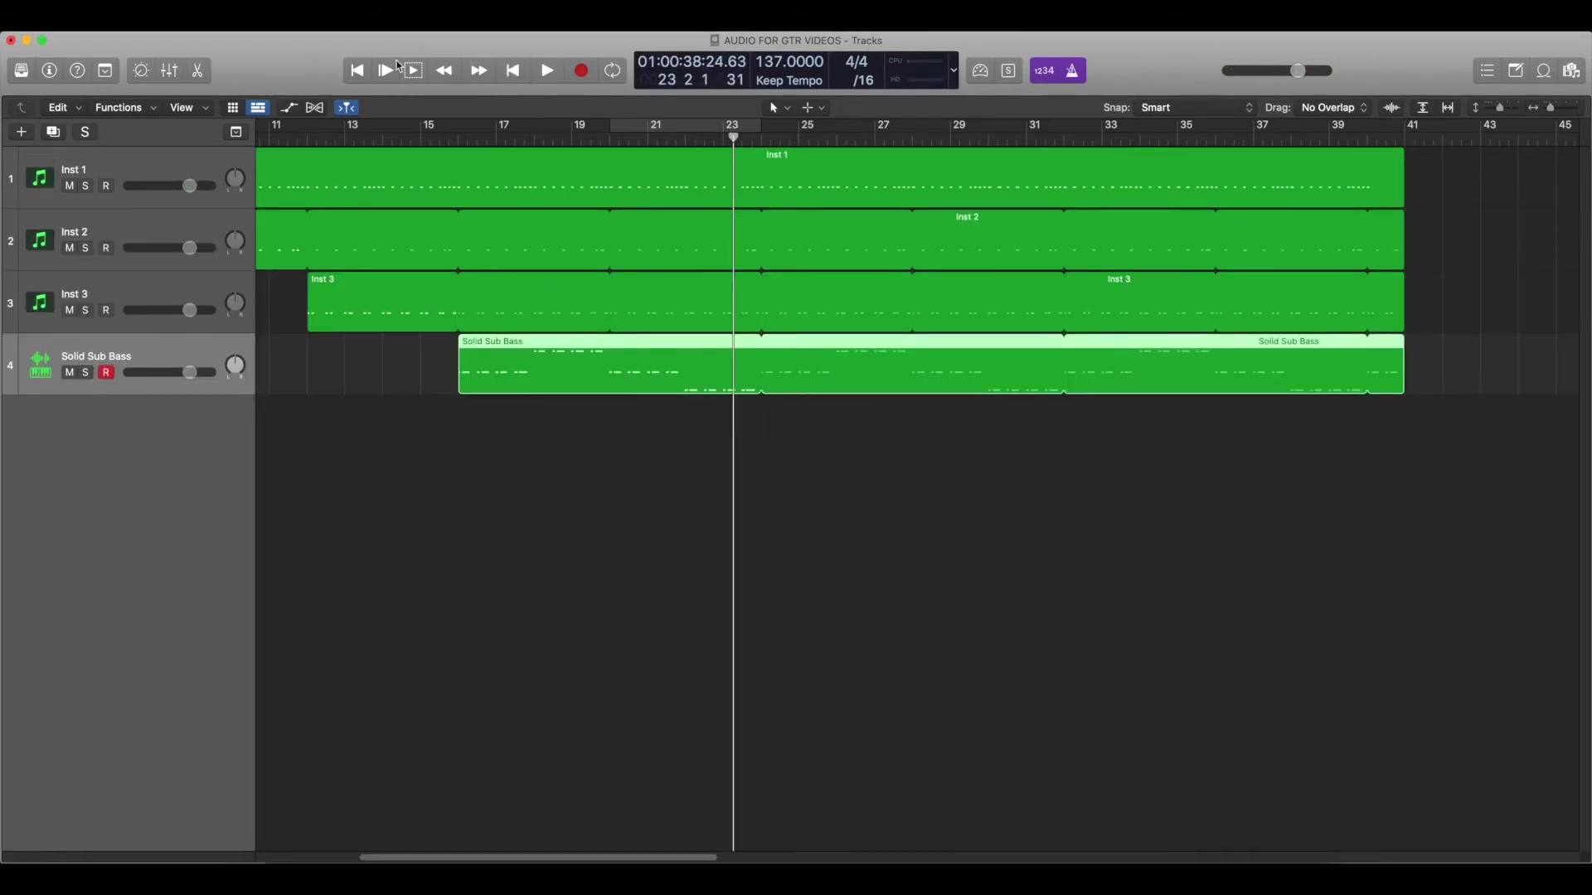
left_click(513, 71)
left_click(551, 71)
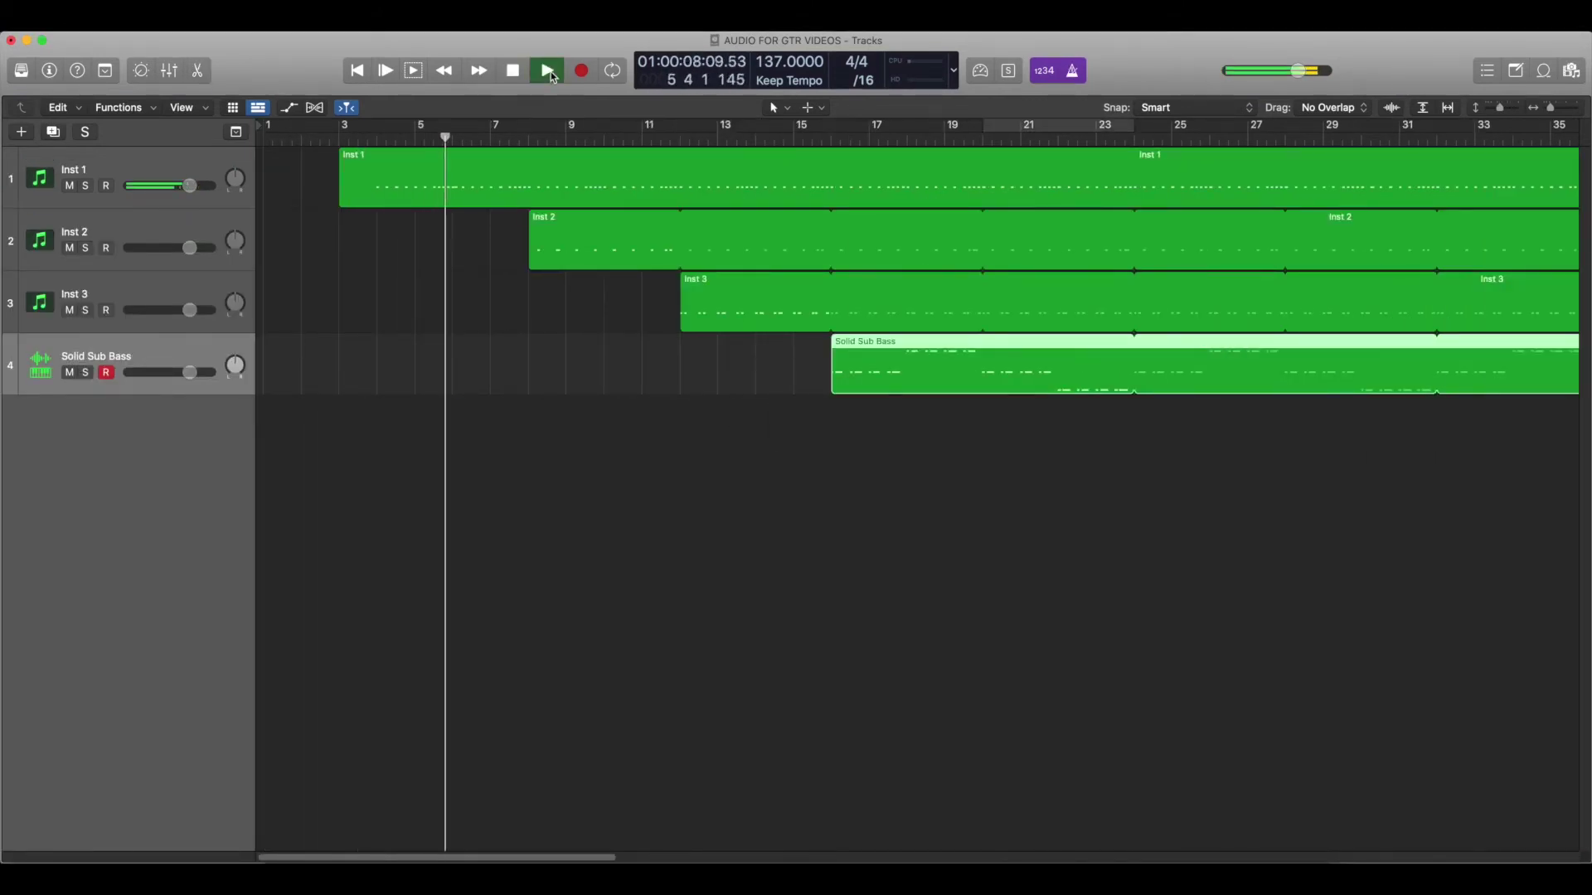